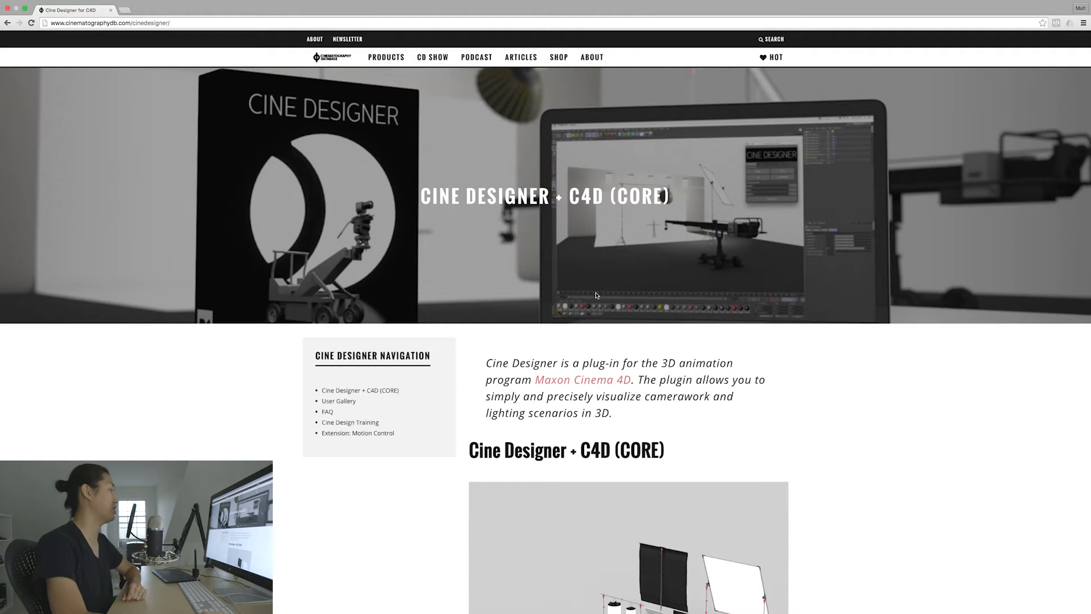
Step: Read through the Cine Designer + C4D (CORE) page, including its equipment database, getting-started and purchase sections
{"action": "scroll", "coordinate": [595, 292], "scroll_direction": "down", "scroll_amount": 10}
{"action": "scroll", "coordinate": [596, 292], "scroll_direction": "down", "scroll_amount": 10}
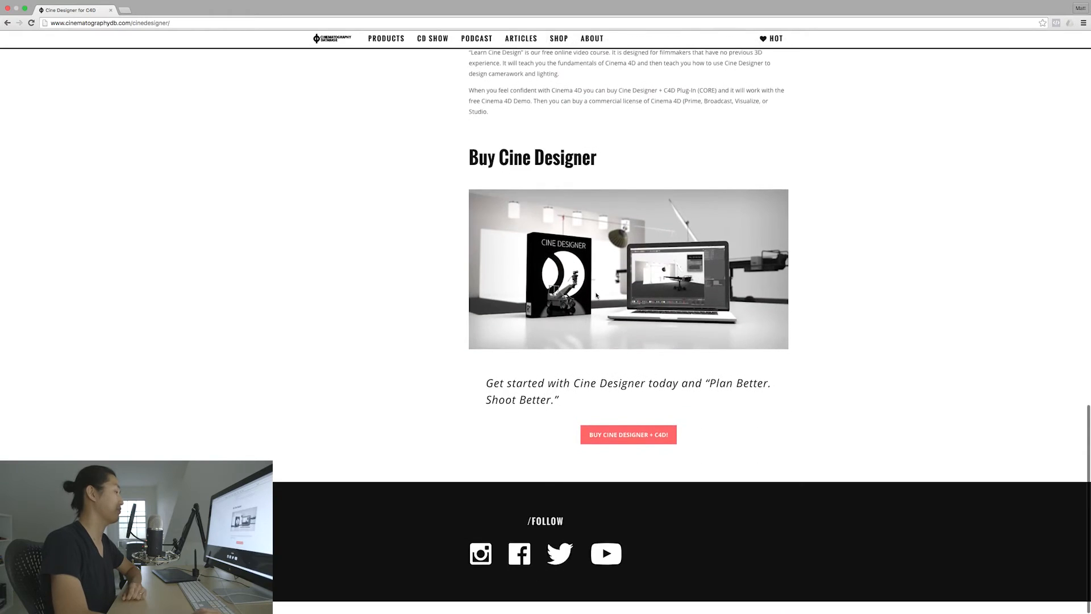
{"action": "scroll", "coordinate": [595, 295], "scroll_direction": "up", "scroll_amount": 20}
{"action": "scroll", "coordinate": [596, 295], "scroll_direction": "up", "scroll_amount": 4}
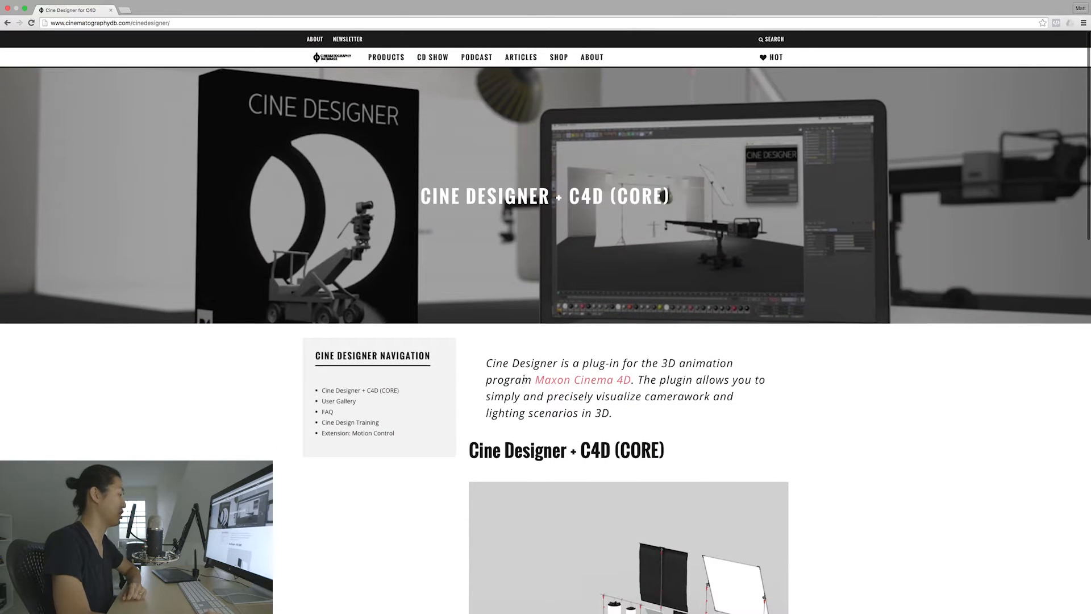
{"action": "scroll", "coordinate": [352, 398], "scroll_direction": "down", "scroll_amount": 2}
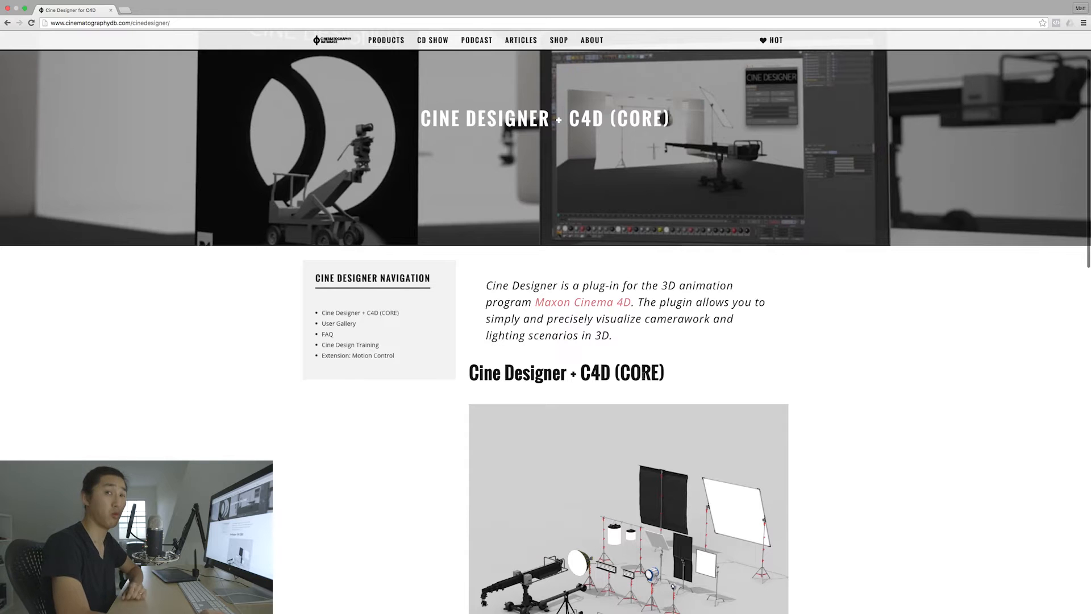
{"action": "double_click", "coordinate": [639, 373]}
{"action": "left_click", "coordinate": [634, 375]}
{"action": "scroll", "coordinate": [563, 368], "scroll_direction": "down", "scroll_amount": 8}
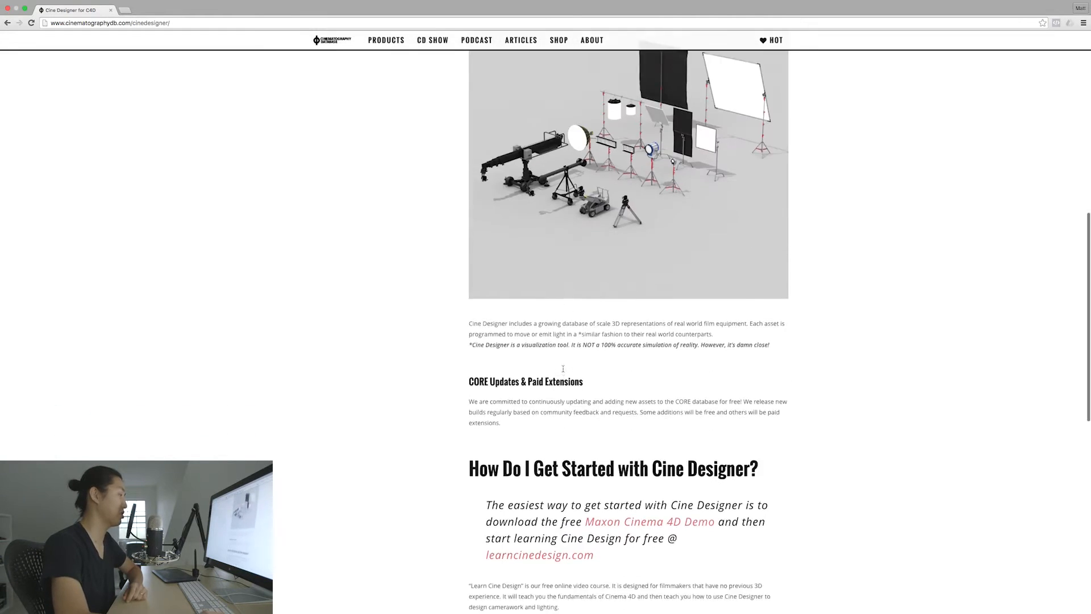
{"action": "scroll", "coordinate": [563, 368], "scroll_direction": "down", "scroll_amount": 2}
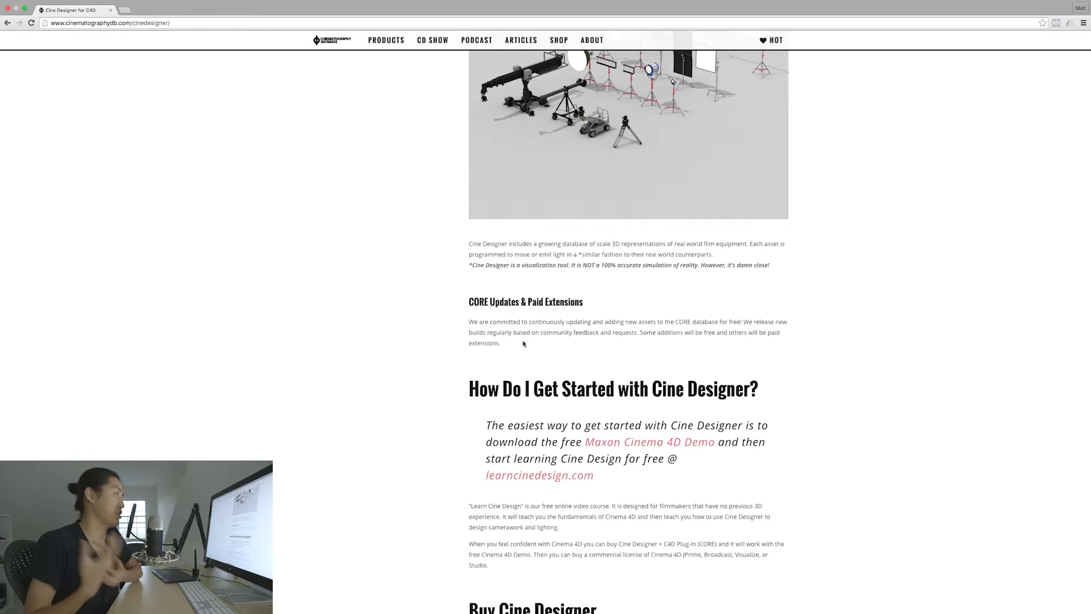
{"action": "scroll", "coordinate": [523, 343], "scroll_direction": "up", "scroll_amount": 1}
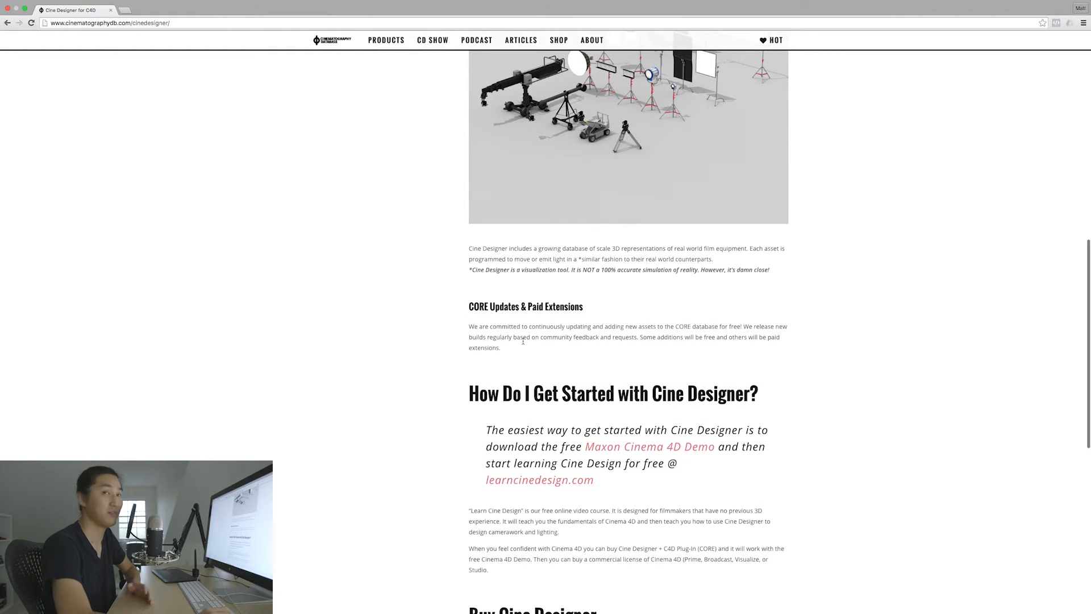
{"action": "scroll", "coordinate": [523, 341], "scroll_direction": "down", "scroll_amount": 2}
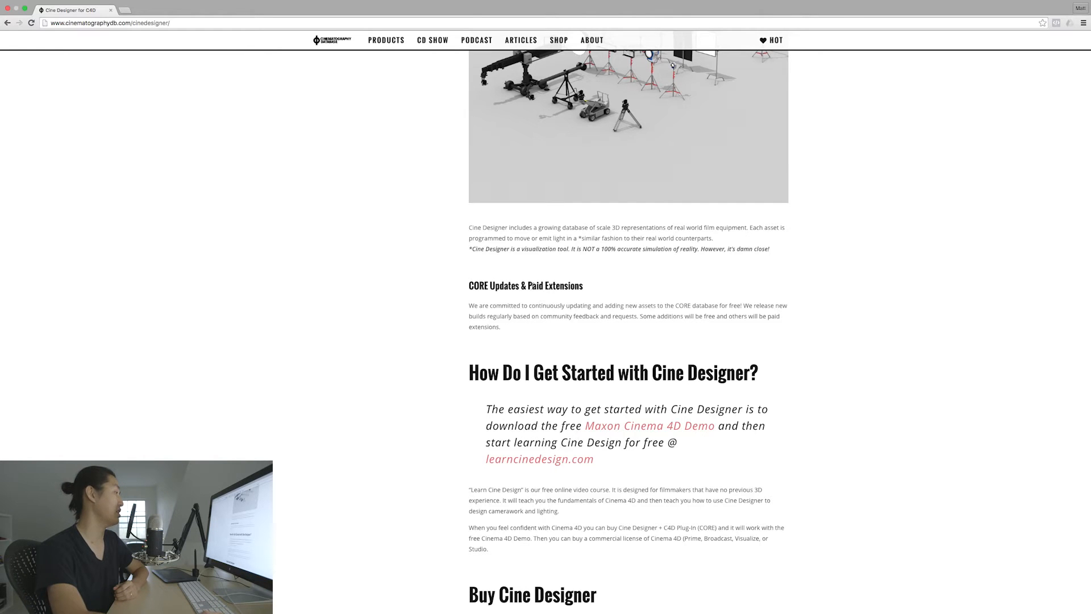
{"action": "scroll", "coordinate": [534, 334], "scroll_direction": "up", "scroll_amount": 10}
{"action": "scroll", "coordinate": [533, 335], "scroll_direction": "down", "scroll_amount": 10}
{"action": "scroll", "coordinate": [534, 334], "scroll_direction": "up", "scroll_amount": 10}
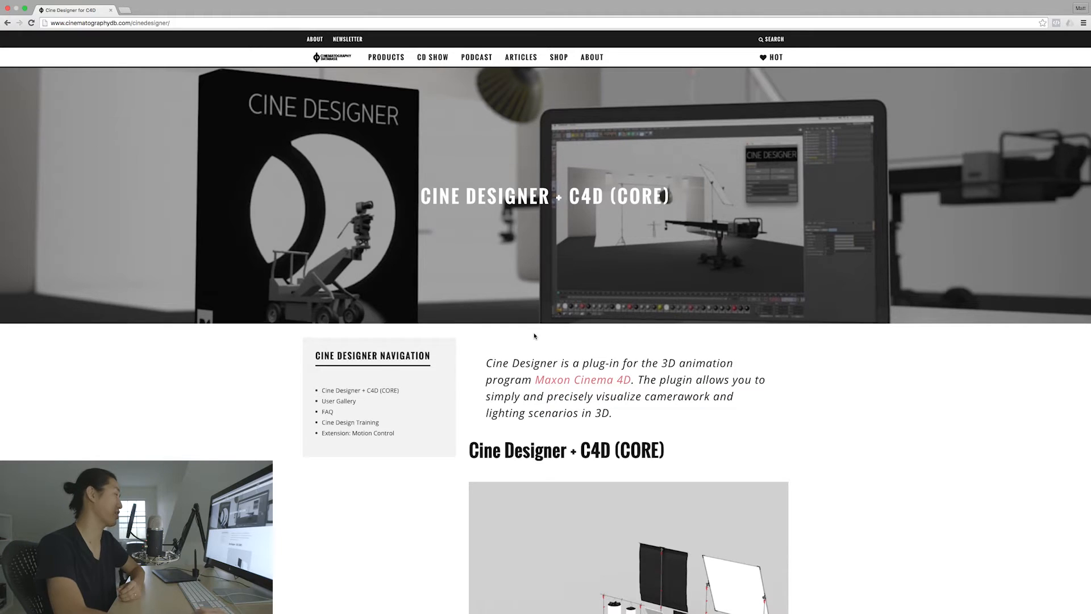
Step: Open the Extension: Motion Control page and examine its description, list of MRMC Milo rigs and purchase section
{"action": "scroll", "coordinate": [508, 347], "scroll_direction": "down", "scroll_amount": 2}
{"action": "left_click", "coordinate": [368, 376]}
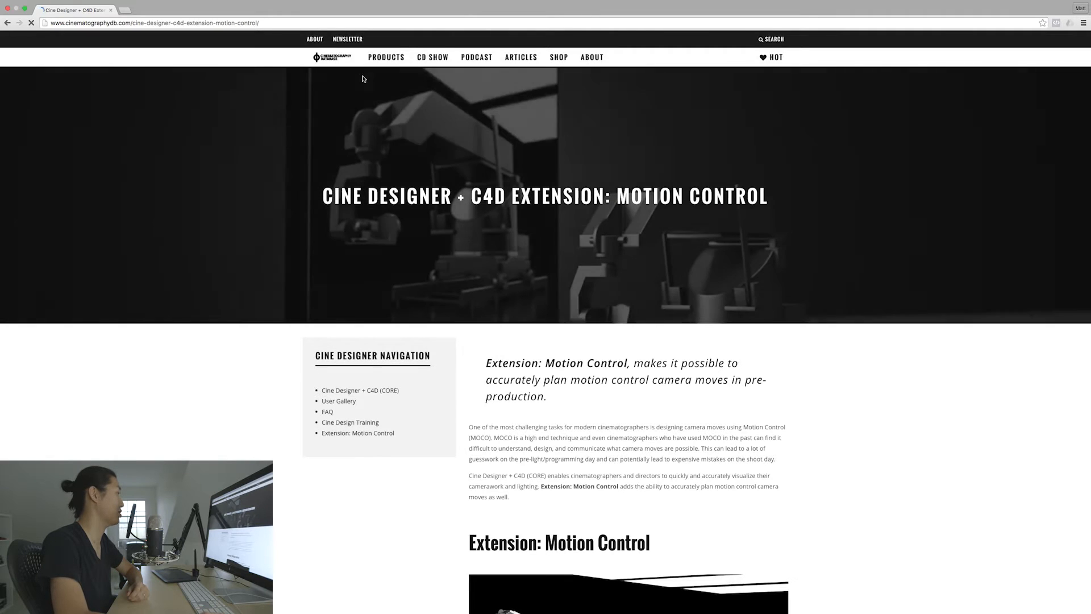
{"action": "mouse_move", "coordinate": [387, 58]}
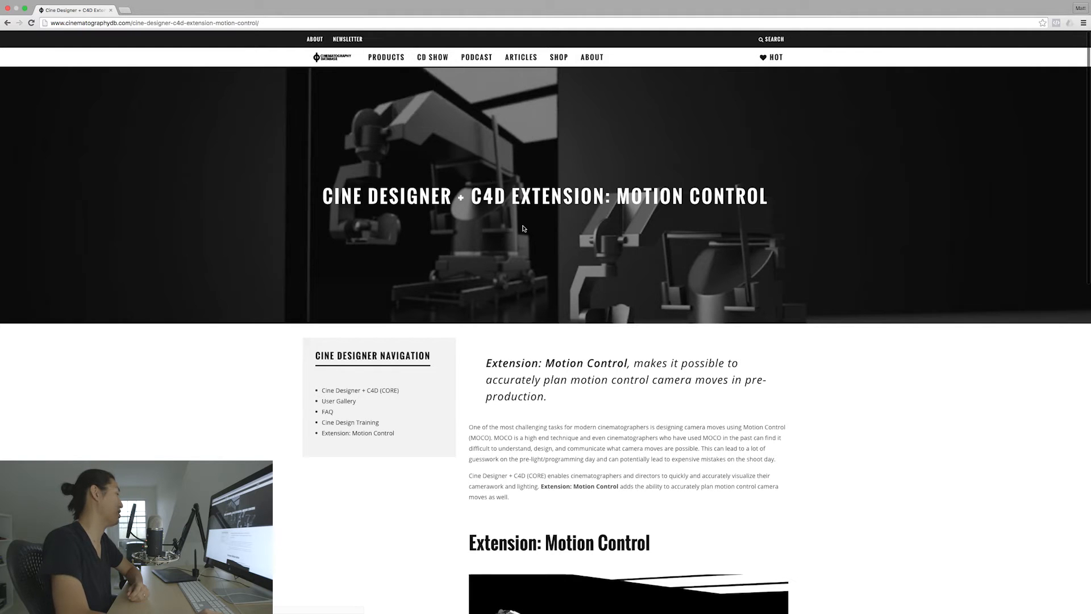
{"action": "scroll", "coordinate": [560, 272], "scroll_direction": "down", "scroll_amount": 7}
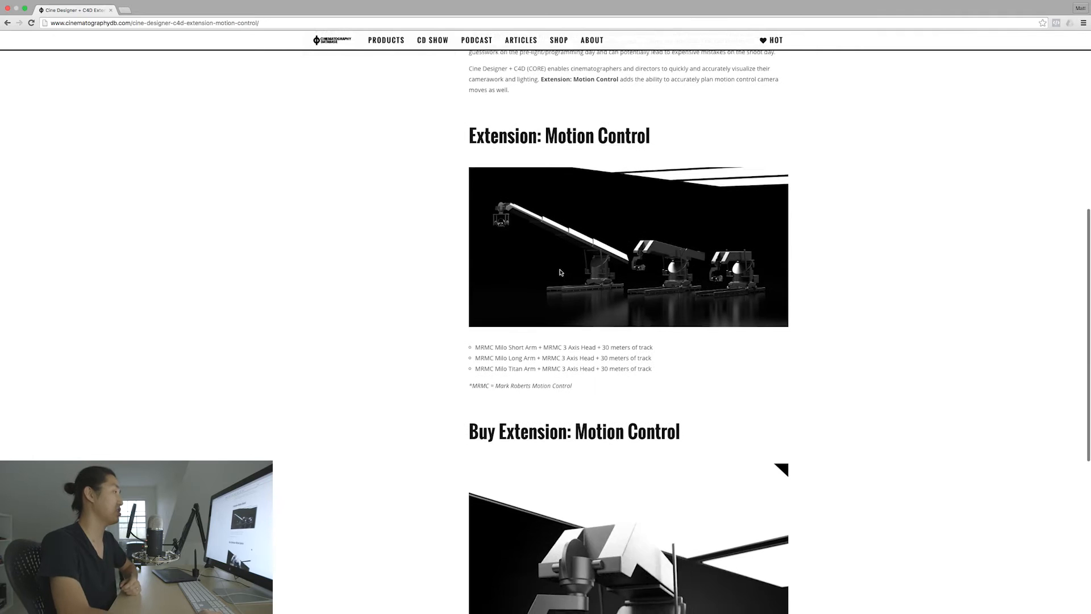
{"action": "scroll", "coordinate": [607, 284], "scroll_direction": "up", "scroll_amount": 1}
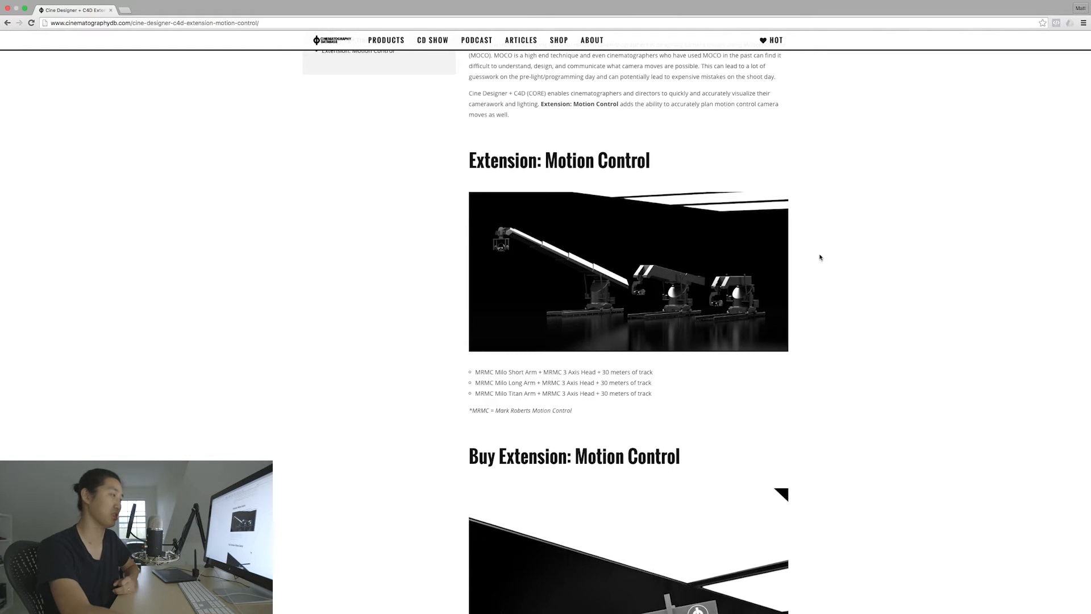
{"action": "scroll", "coordinate": [820, 258], "scroll_direction": "down", "scroll_amount": 1}
{"action": "scroll", "coordinate": [819, 257], "scroll_direction": "up", "scroll_amount": 1}
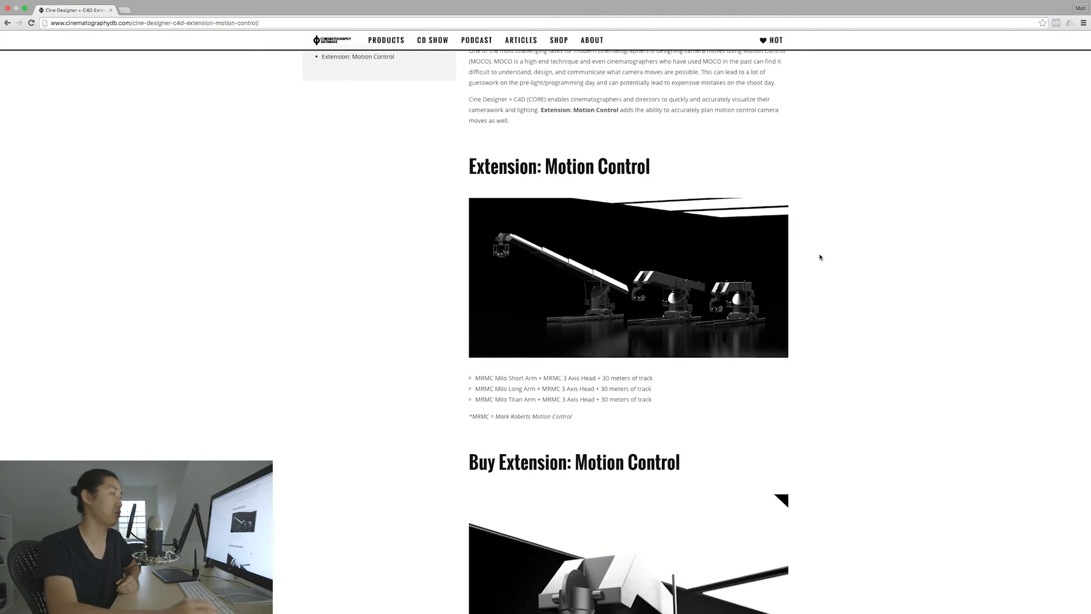
{"action": "scroll", "coordinate": [820, 257], "scroll_direction": "up", "scroll_amount": 7}
{"action": "scroll", "coordinate": [819, 258], "scroll_direction": "down", "scroll_amount": 10}
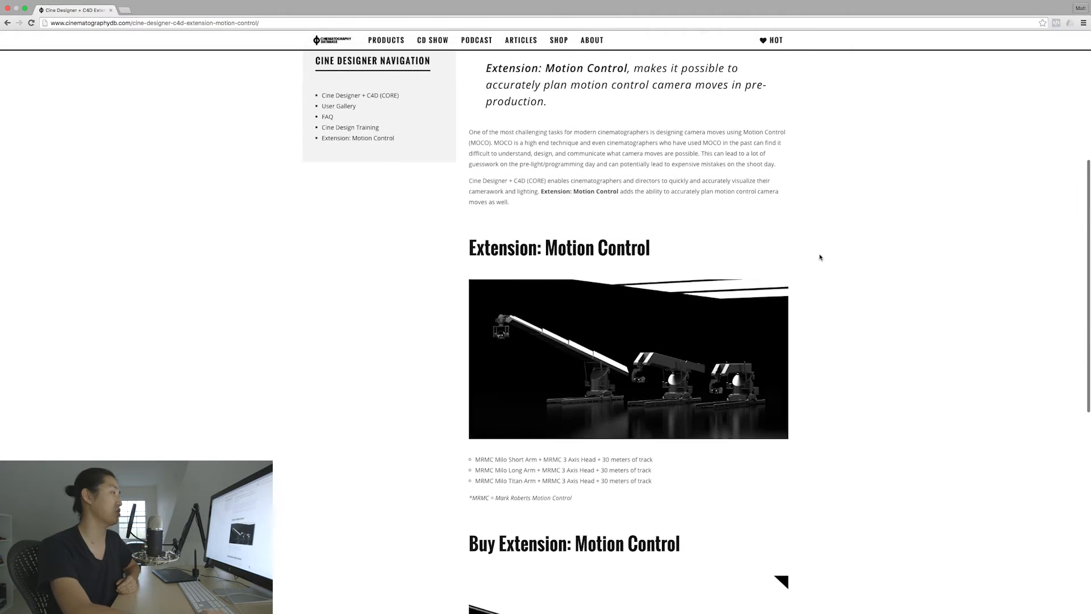
{"action": "scroll", "coordinate": [816, 278], "scroll_direction": "down", "scroll_amount": 5}
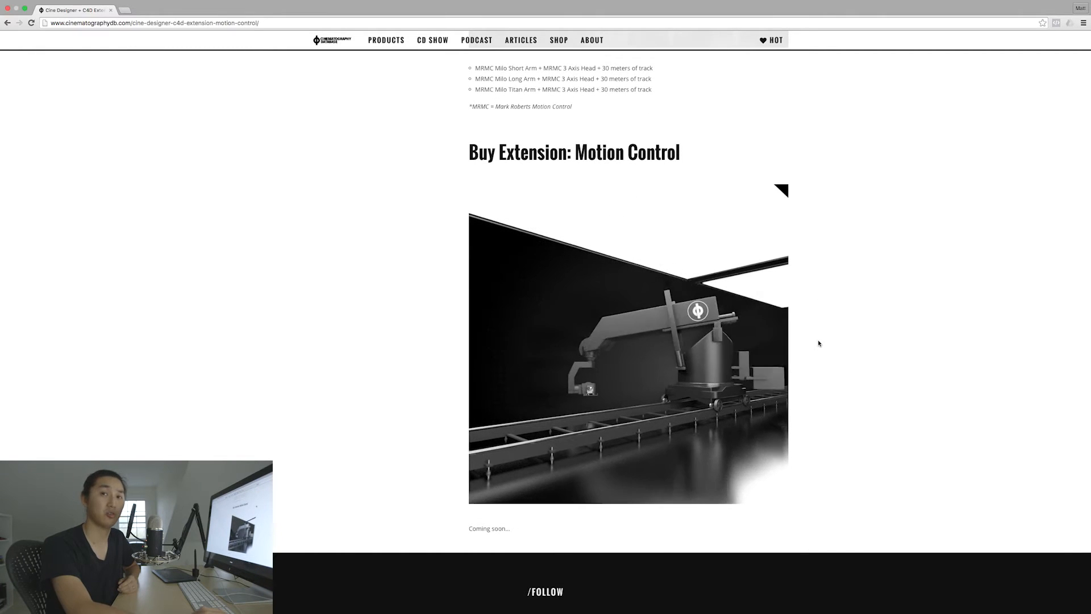
{"action": "scroll", "coordinate": [819, 342], "scroll_direction": "up", "scroll_amount": 15}
{"action": "scroll", "coordinate": [818, 342], "scroll_direction": "down", "scroll_amount": 7}
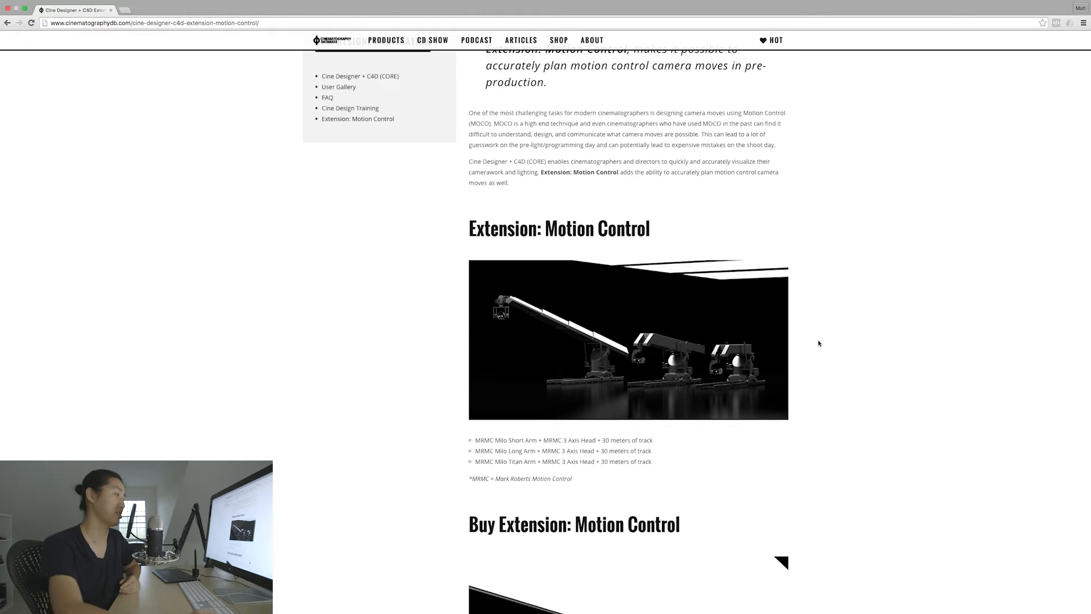
{"action": "scroll", "coordinate": [819, 343], "scroll_direction": "up", "scroll_amount": 2}
{"action": "scroll", "coordinate": [819, 343], "scroll_direction": "up", "scroll_amount": 5}
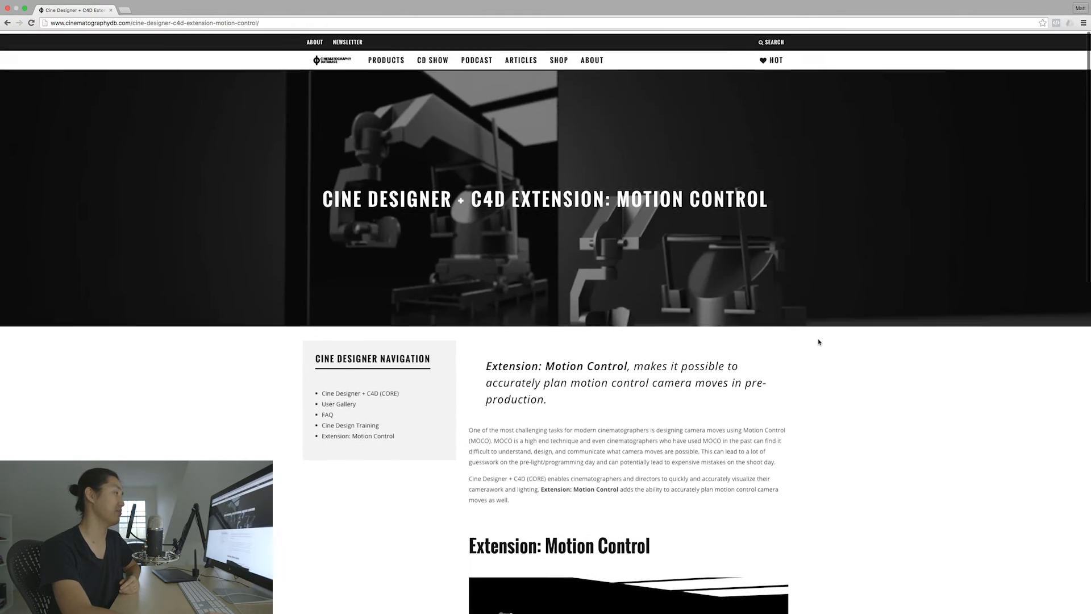
{"action": "scroll", "coordinate": [819, 342], "scroll_direction": "down", "scroll_amount": 8}
{"action": "scroll", "coordinate": [819, 342], "scroll_direction": "down", "scroll_amount": 5}
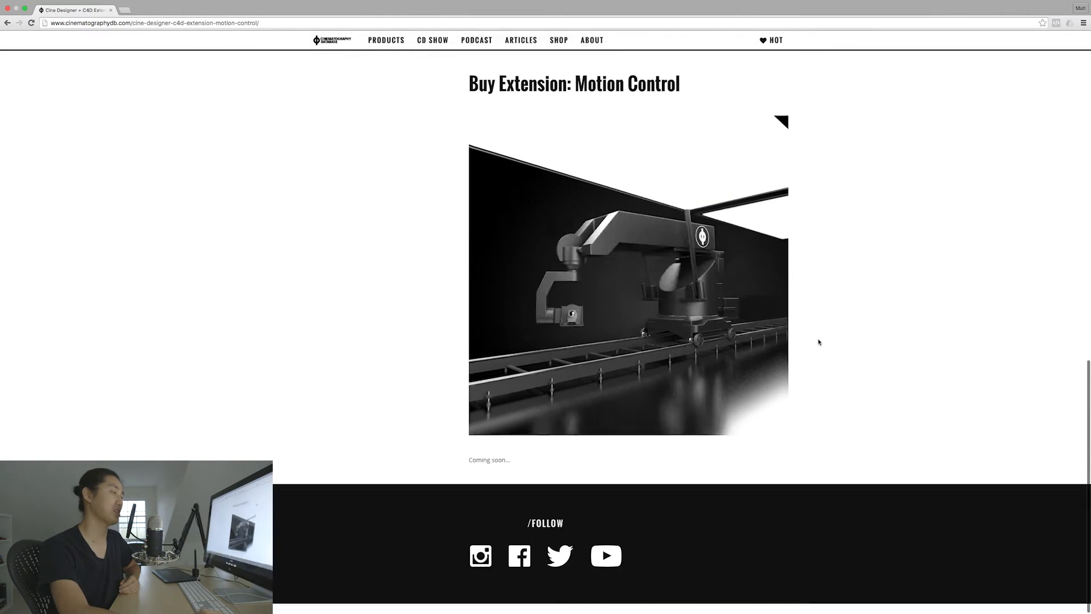
{"action": "scroll", "coordinate": [819, 342], "scroll_direction": "up", "scroll_amount": 1}
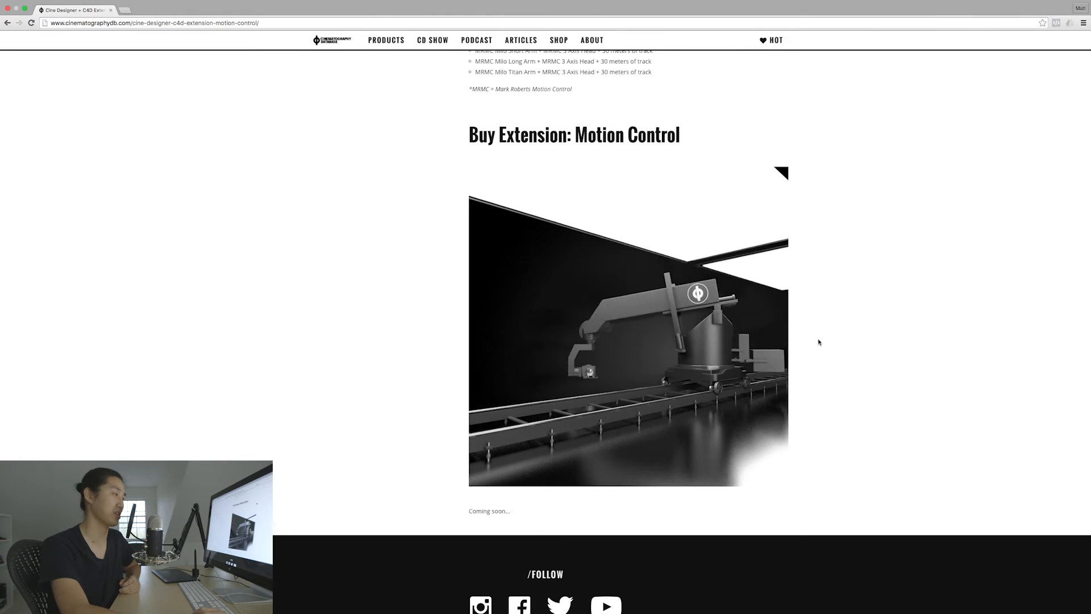
{"action": "scroll", "coordinate": [818, 342], "scroll_direction": "up", "scroll_amount": 8}
{"action": "scroll", "coordinate": [819, 342], "scroll_direction": "up", "scroll_amount": 6}
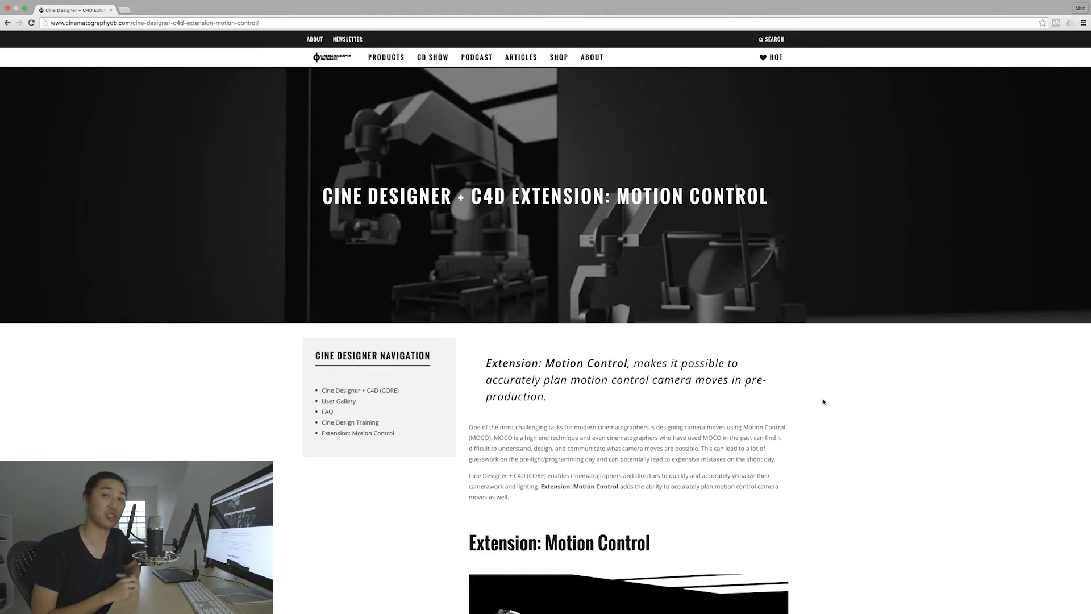
{"action": "scroll", "coordinate": [746, 366], "scroll_direction": "down", "scroll_amount": 15}
{"action": "scroll", "coordinate": [746, 366], "scroll_direction": "down", "scroll_amount": 3}
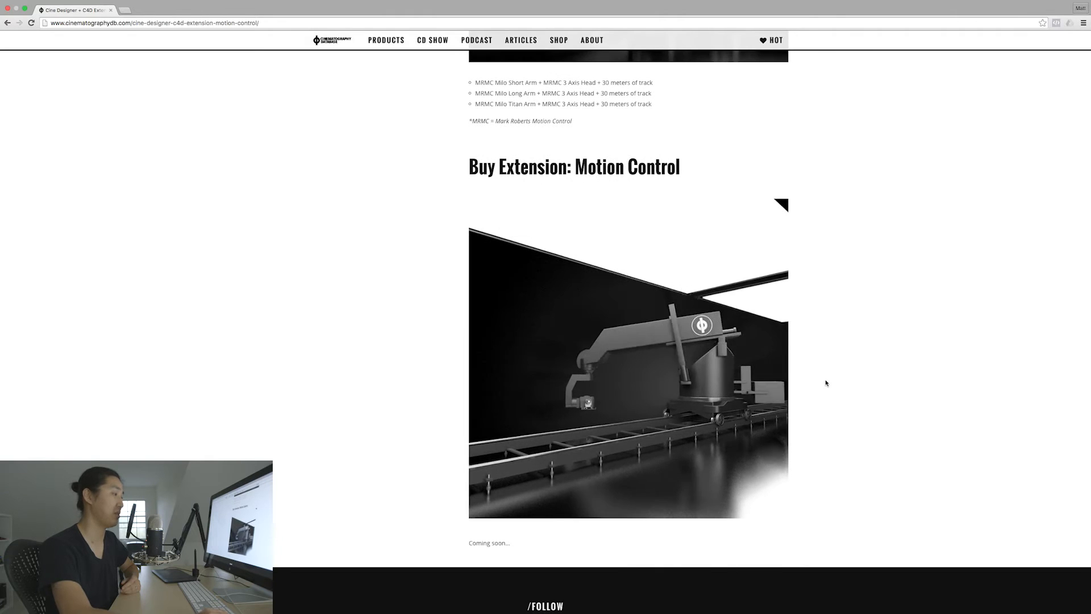
{"action": "scroll", "coordinate": [825, 381], "scroll_direction": "up", "scroll_amount": 8}
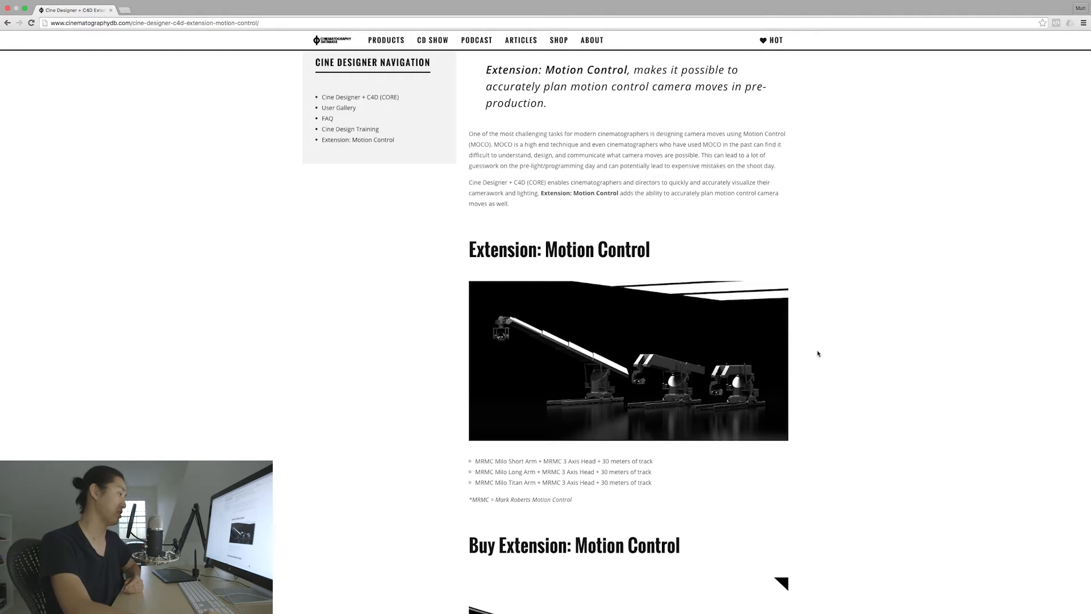
{"action": "scroll", "coordinate": [605, 330], "scroll_direction": "up", "scroll_amount": 5}
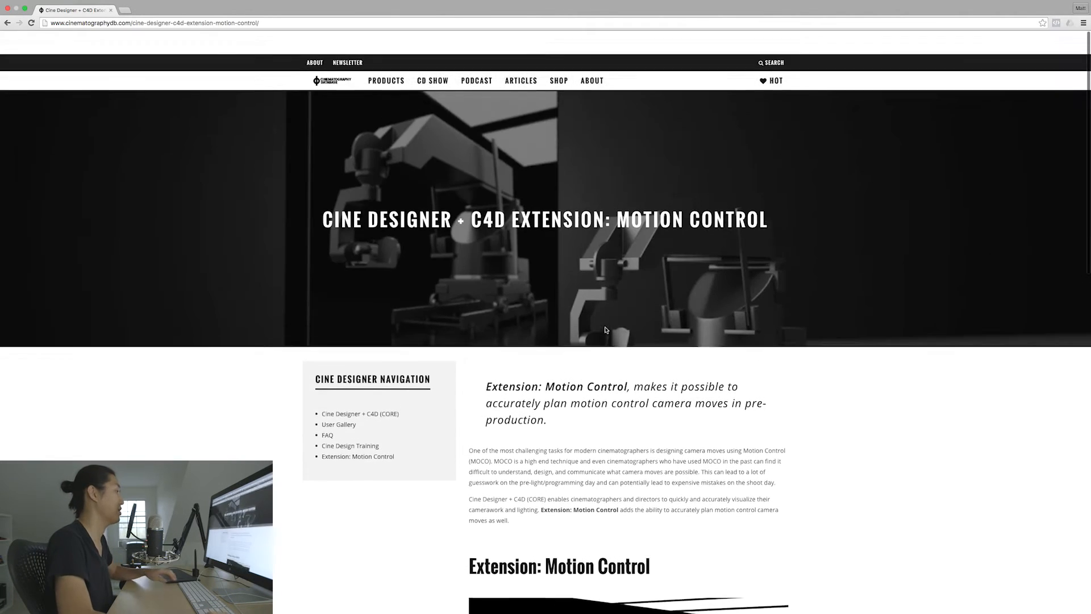
Step: Switch to Cinema 4D, open Cine Designer, and build a camera using RedWeapon.c4d in the camera builder
{"action": "key", "text": "super+Tab"}
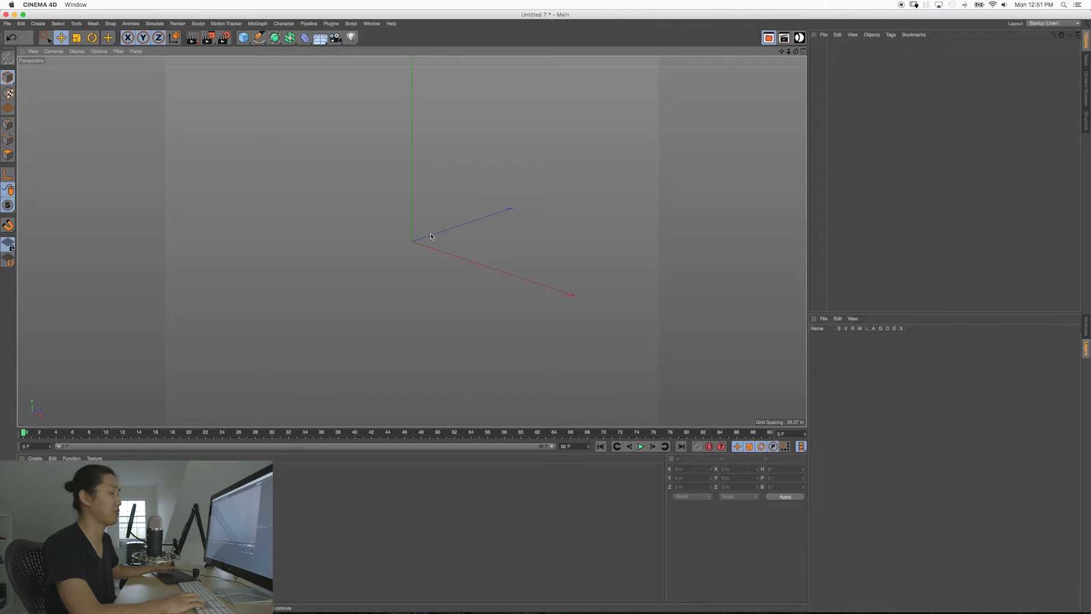
{"action": "key", "text": "space"}
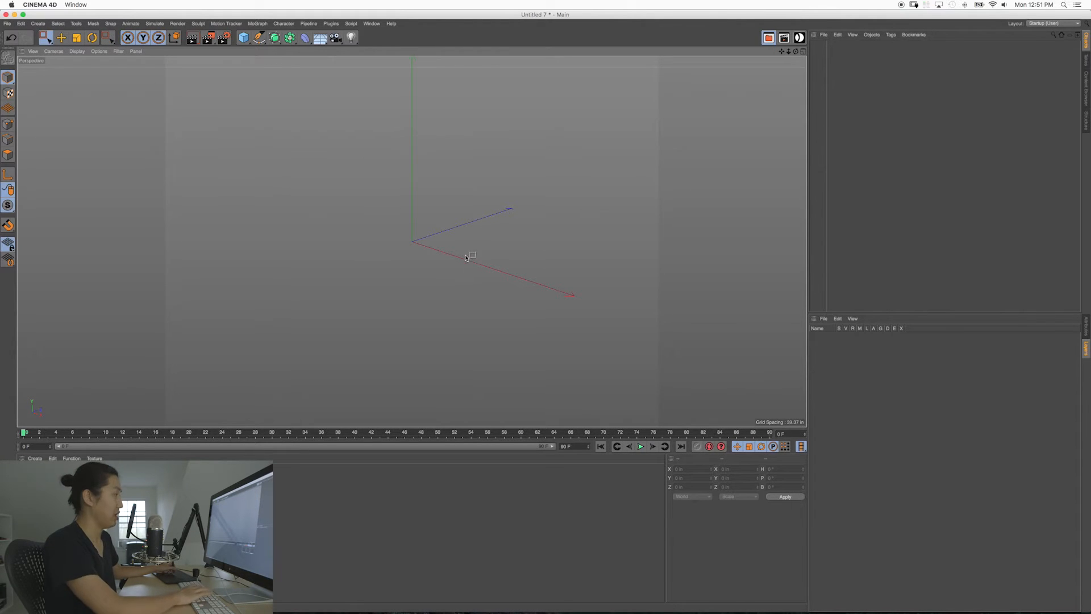
{"action": "left_click", "coordinate": [797, 38]}
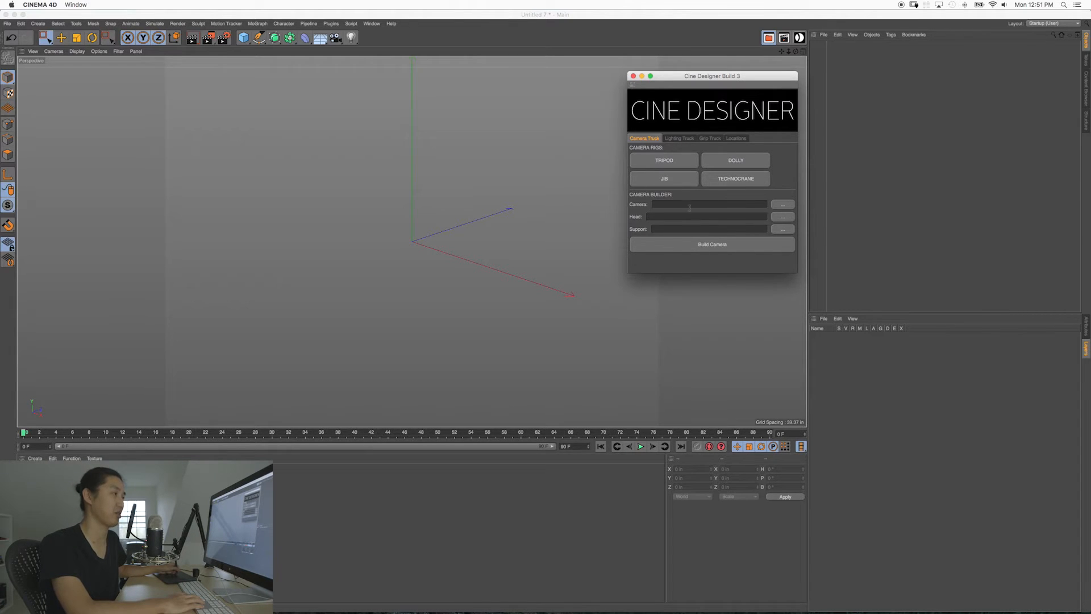
{"action": "left_click", "coordinate": [781, 205]}
{"action": "double_click", "coordinate": [661, 110]}
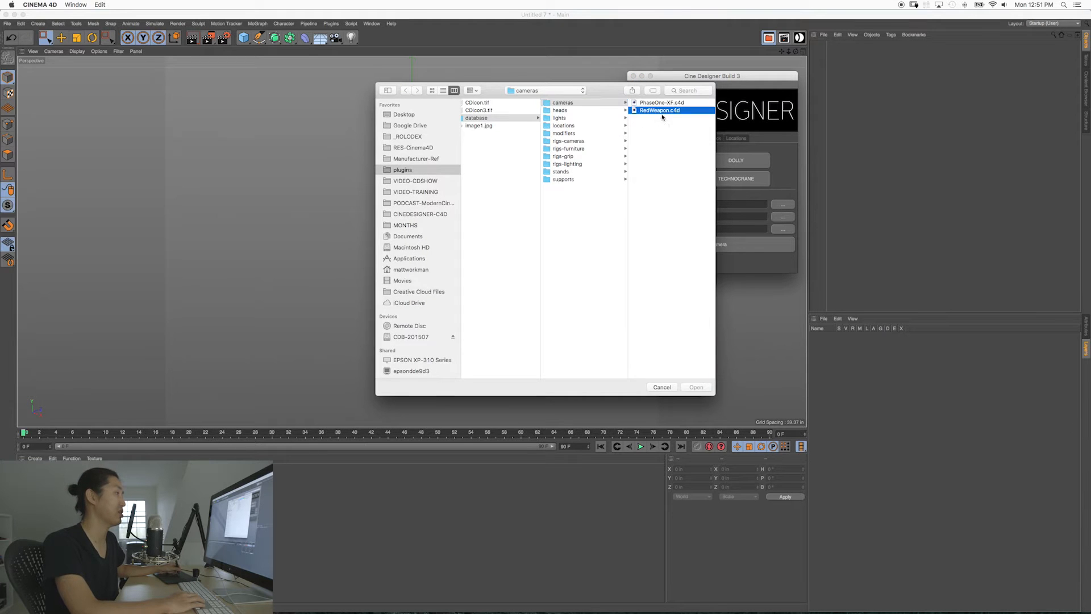
{"action": "left_click", "coordinate": [645, 246]}
Step: Filter camera objects out of the perspective viewport so that the RedWeapon model is shown without the camera wireframe
{"action": "middle_click_drag", "start_coordinate": [413, 244], "coordinate": [395, 255], "text": "alt"}
{"action": "right_click_drag", "start_coordinate": [381, 244], "coordinate": [453, 269], "text": "alt"}
{"action": "middle_click_drag", "start_coordinate": [500, 285], "coordinate": [440, 249], "text": "alt"}
{"action": "left_click_drag", "start_coordinate": [440, 249], "coordinate": [423, 244], "text": "alt"}
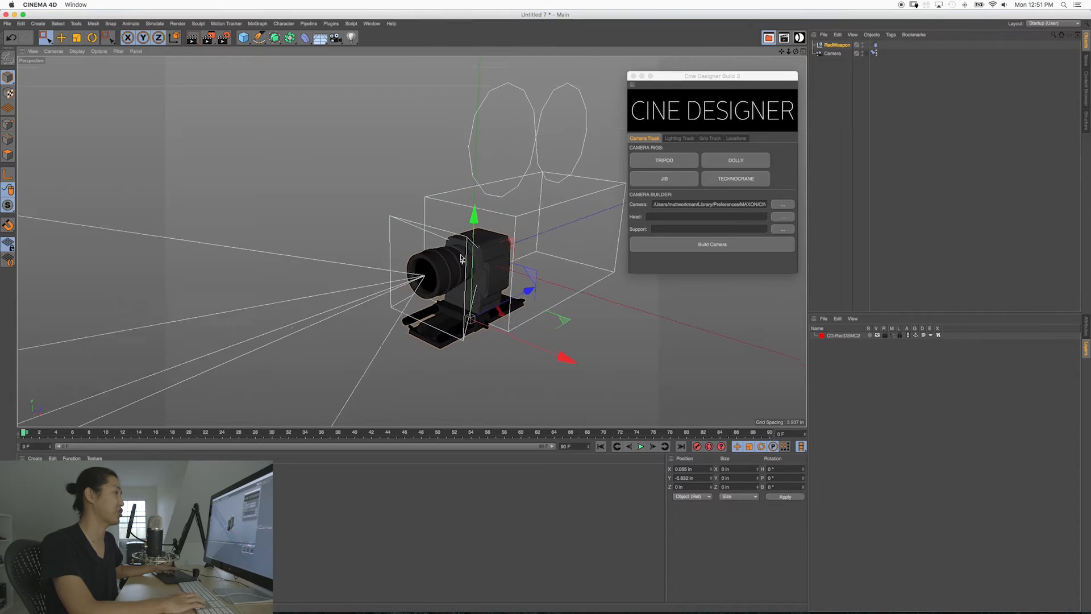
{"action": "middle_click_drag", "start_coordinate": [455, 256], "coordinate": [410, 243], "text": "alt"}
{"action": "right_click_drag", "start_coordinate": [438, 242], "coordinate": [410, 244], "text": "alt"}
{"action": "left_click_drag", "start_coordinate": [417, 253], "coordinate": [407, 248], "text": "alt"}
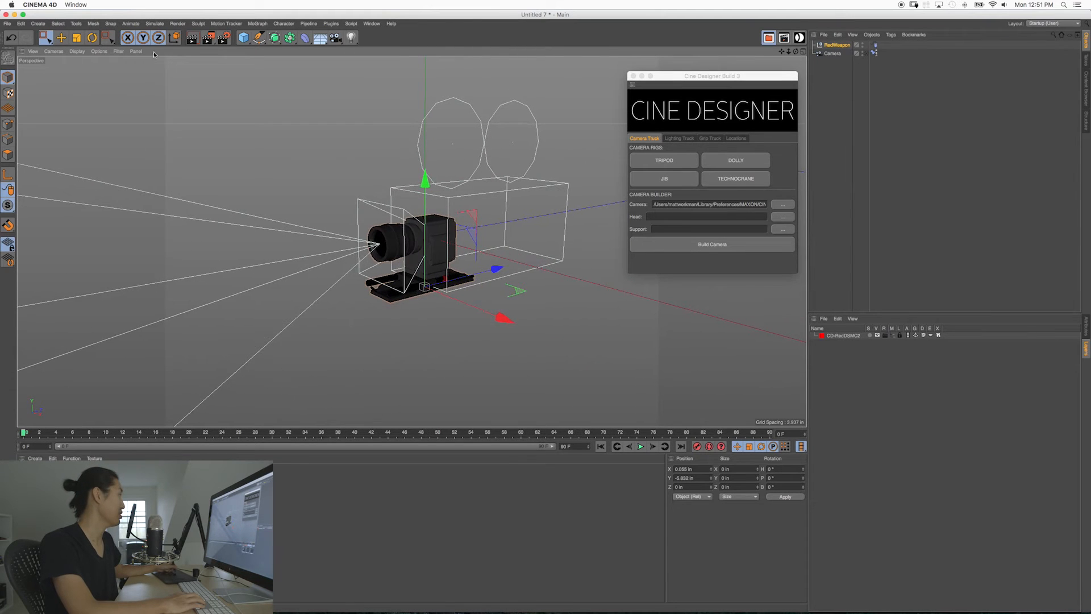
{"action": "left_click", "coordinate": [100, 52]}
{"action": "mouse_move", "coordinate": [118, 51]}
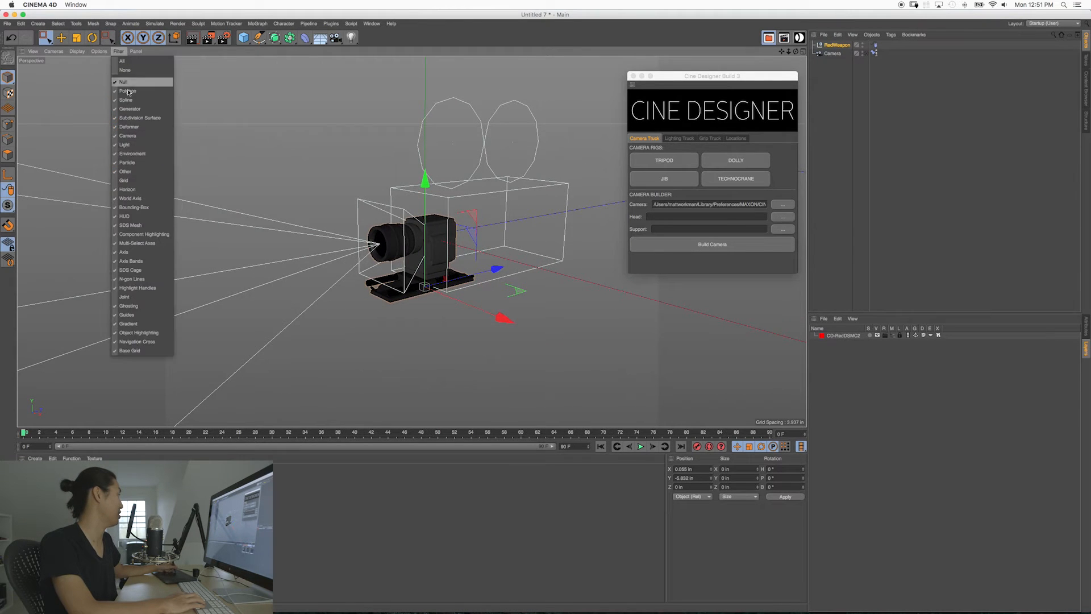
{"action": "left_click", "coordinate": [144, 137]}
Step: Try moving the RedWeapon model to another position in the viewport, and undo the move
{"action": "left_click_drag", "start_coordinate": [449, 251], "coordinate": [404, 268], "text": "alt"}
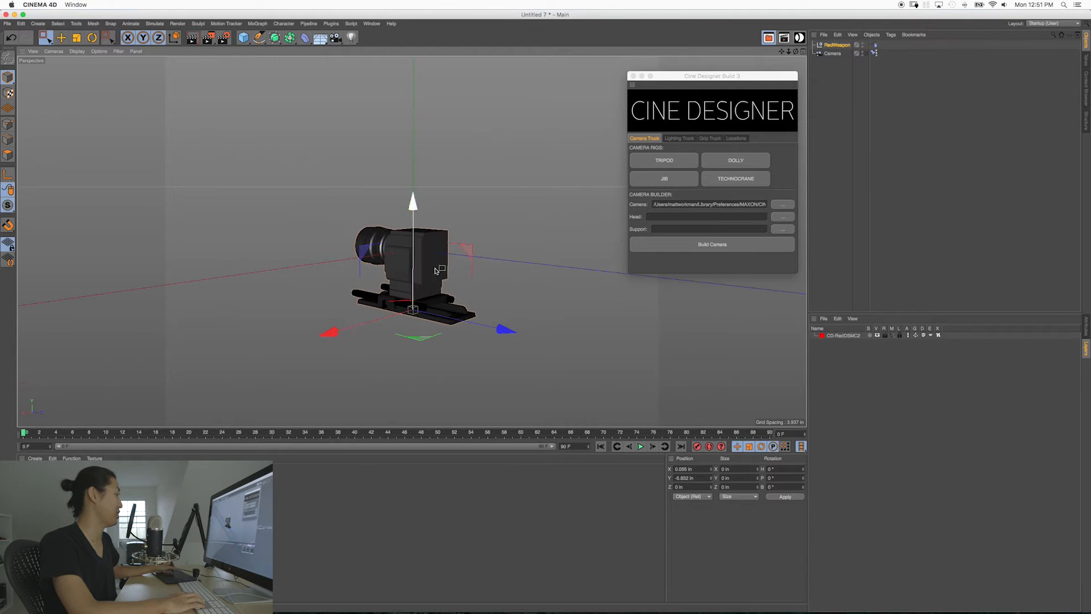
{"action": "left_click_drag", "start_coordinate": [470, 257], "coordinate": [440, 177]}
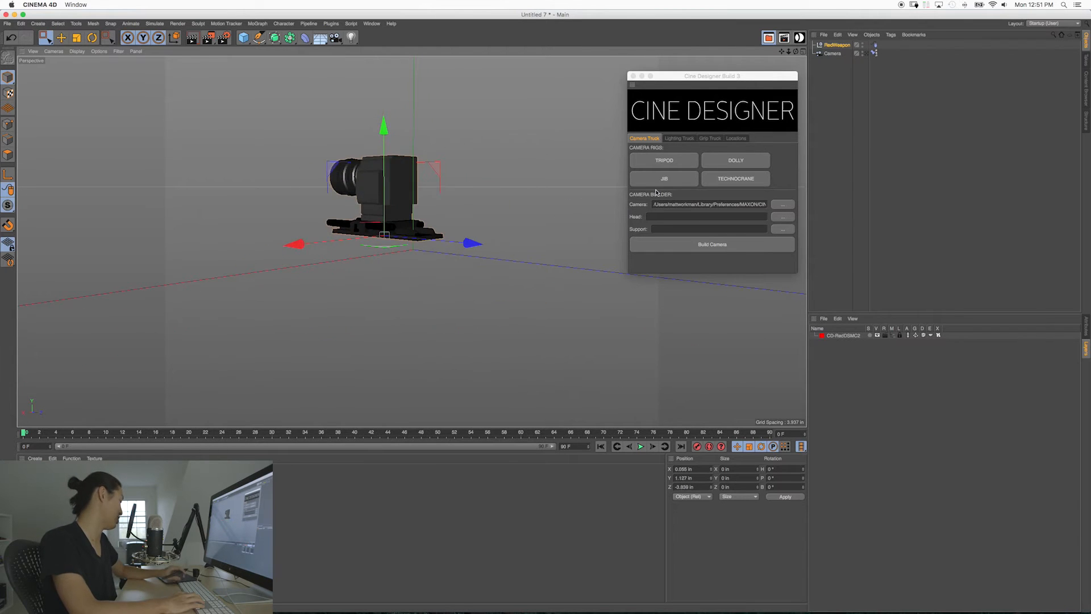
{"action": "key", "text": "super+z"}
Step: Delete the RedWeapon and Camera objects from the scene
{"action": "left_click_drag", "start_coordinate": [438, 263], "coordinate": [483, 301], "text": "alt"}
{"action": "key", "text": "Delete"}
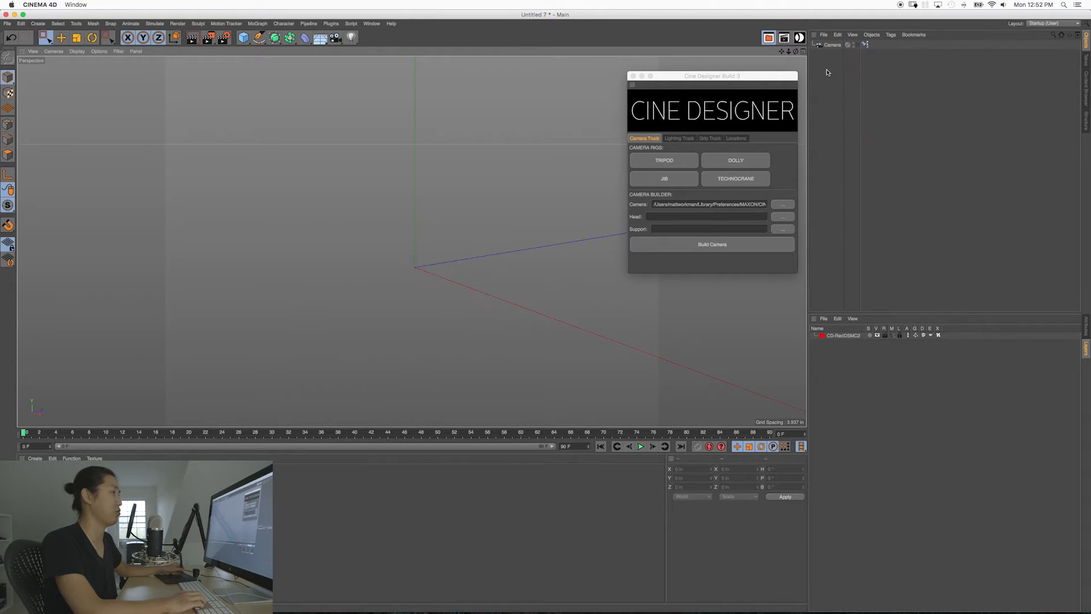
{"action": "left_click", "coordinate": [827, 44]}
{"action": "key", "text": "Delete"}
Step: Choose the OConnor-2575D.c4d head in the camera builder and build the camera rig
{"action": "left_click", "coordinate": [782, 219]}
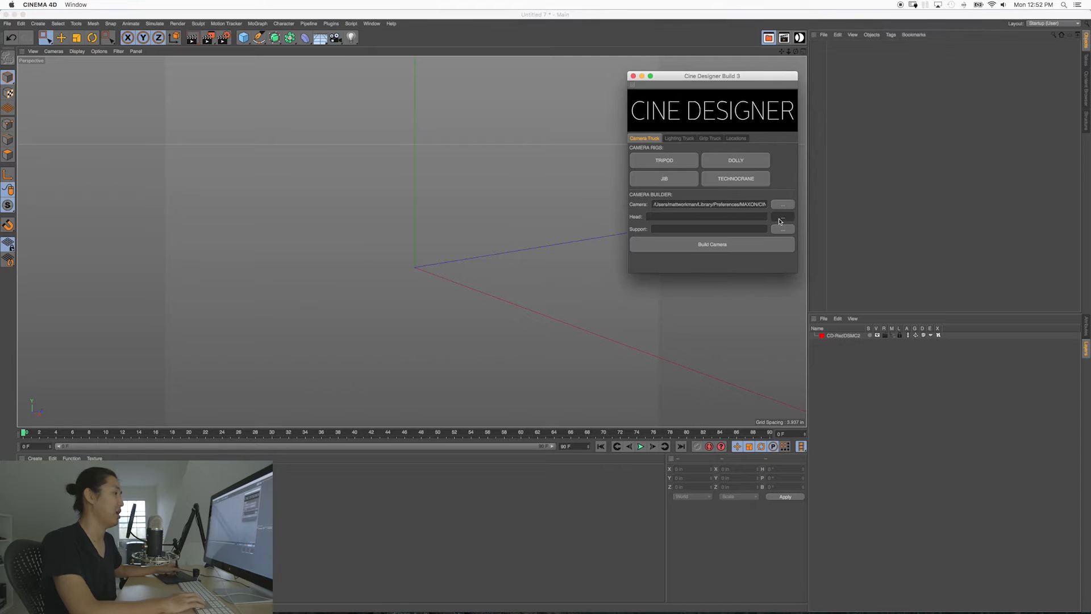
{"action": "double_click", "coordinate": [664, 110]}
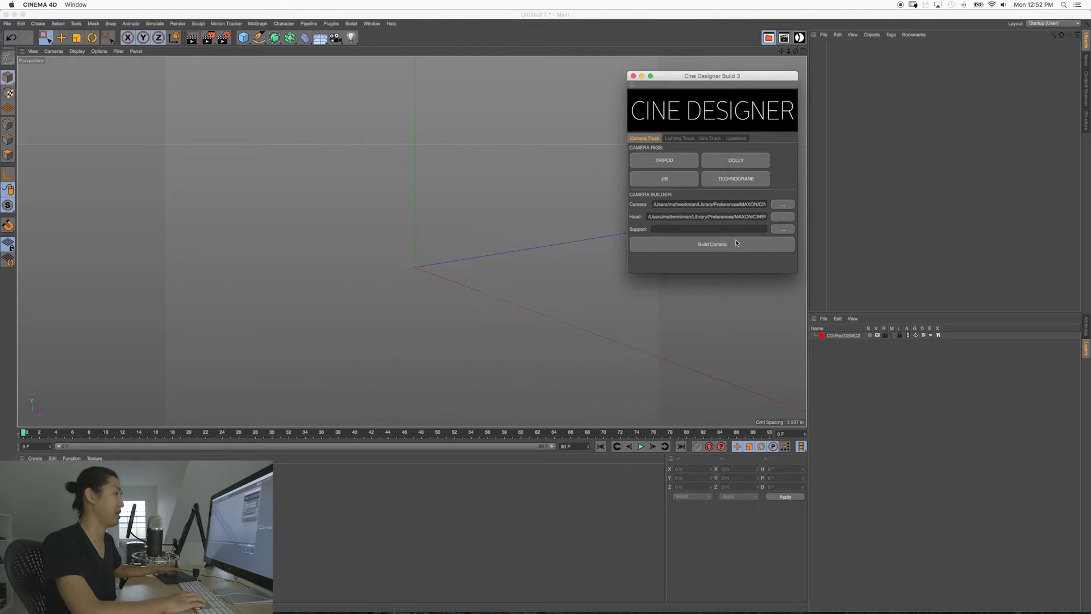
{"action": "left_click", "coordinate": [712, 244]}
{"action": "right_click_drag", "start_coordinate": [435, 229], "coordinate": [455, 234], "text": "alt"}
{"action": "mouse_move", "coordinate": [454, 236]}
{"action": "left_mouse_down", "text": "alt"}
{"action": "mouse_move", "coordinate": [375, 253]}
{"action": "mouse_move", "coordinate": [449, 251]}
{"action": "left_mouse_up", "text": "alt"}
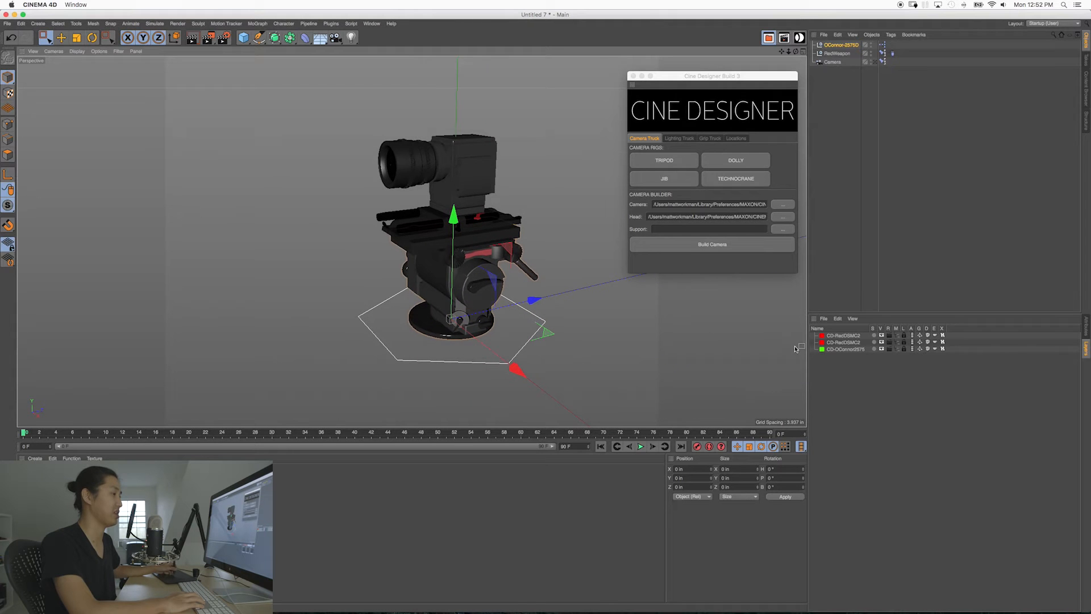
Step: Try panning and tilting the OConnor-2575D head with its User Data controls, and undo both changes
{"action": "left_click", "coordinate": [1086, 329]}
{"action": "left_click_drag", "start_coordinate": [977, 402], "coordinate": [947, 409]}
{"action": "key", "text": "super+z"}
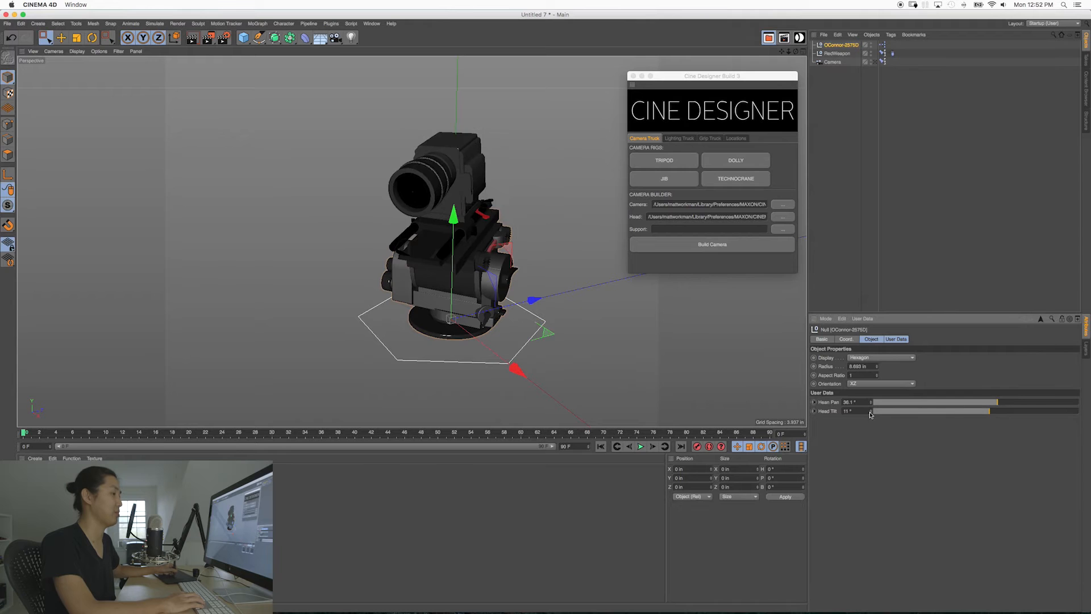
{"action": "key", "text": "super+z"}
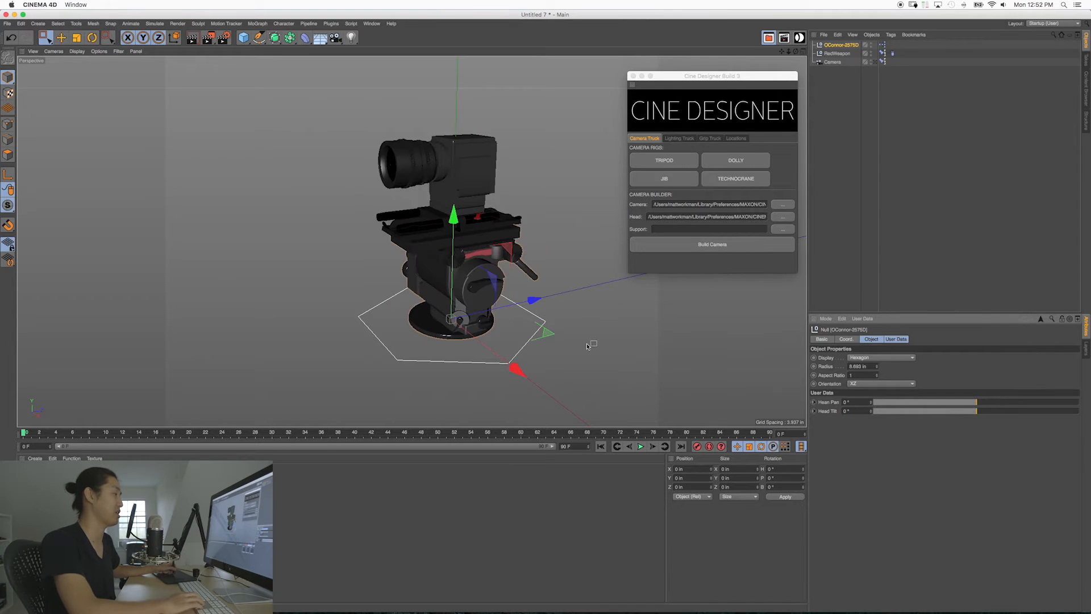
Step: Delete the OConnor-2575D head, RedWeapon and Camera objects from the scene
{"action": "left_click_drag", "start_coordinate": [552, 377], "coordinate": [343, 116]}
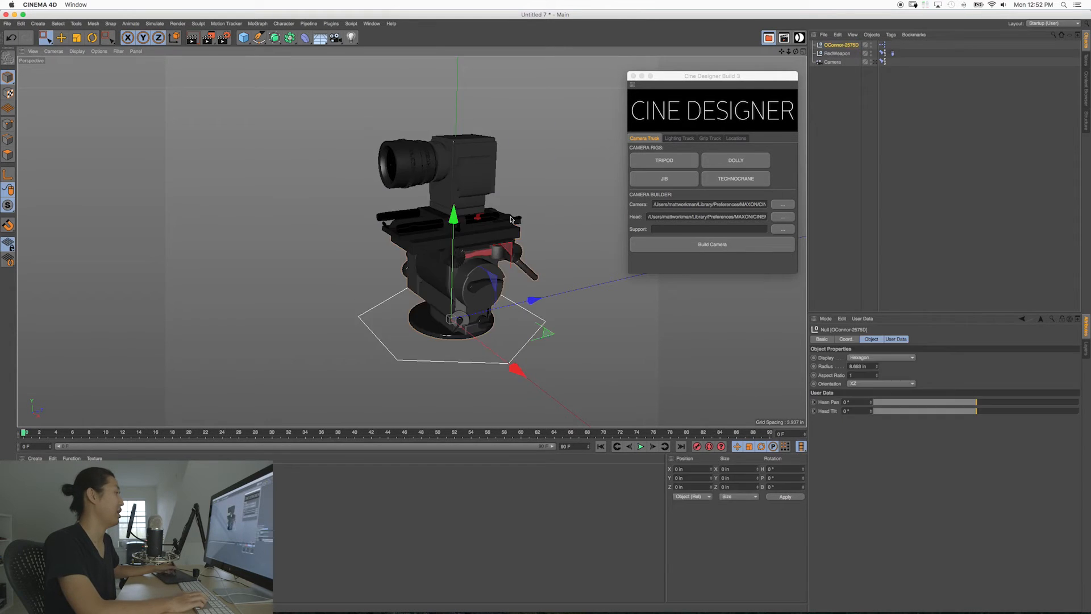
{"action": "key", "text": "Delete"}
{"action": "left_click_drag", "start_coordinate": [835, 102], "coordinate": [825, 47]}
{"action": "key", "text": "Delete"}
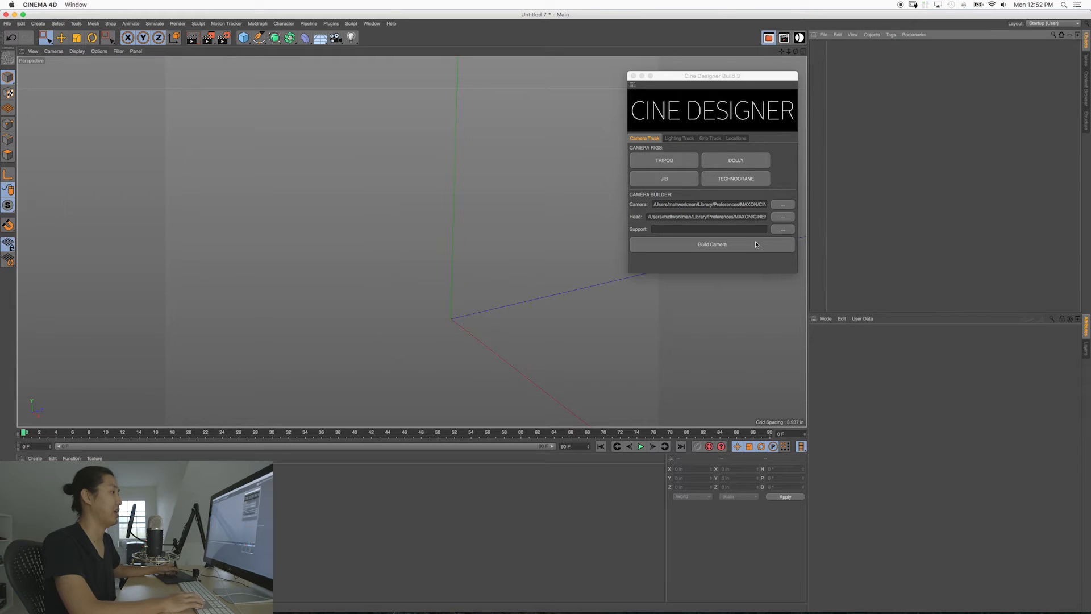
Step: Clear the head selection, choose OConnor-CineHD.c4d from the OConnor folder as the support, and build the camera rig
{"action": "left_click", "coordinate": [781, 218]}
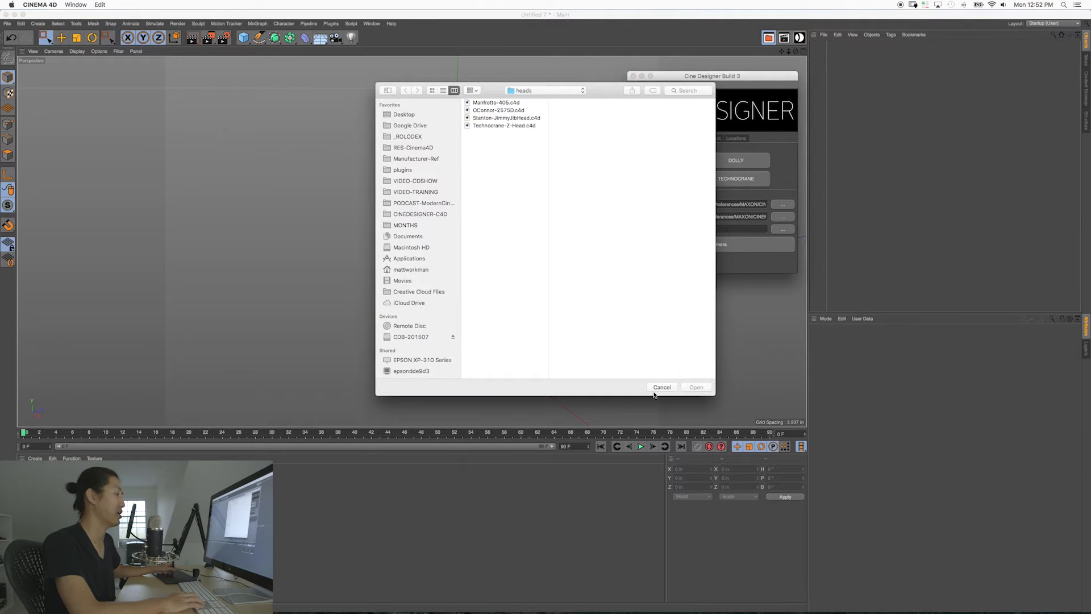
{"action": "left_click", "coordinate": [660, 387]}
{"action": "left_click", "coordinate": [783, 230]}
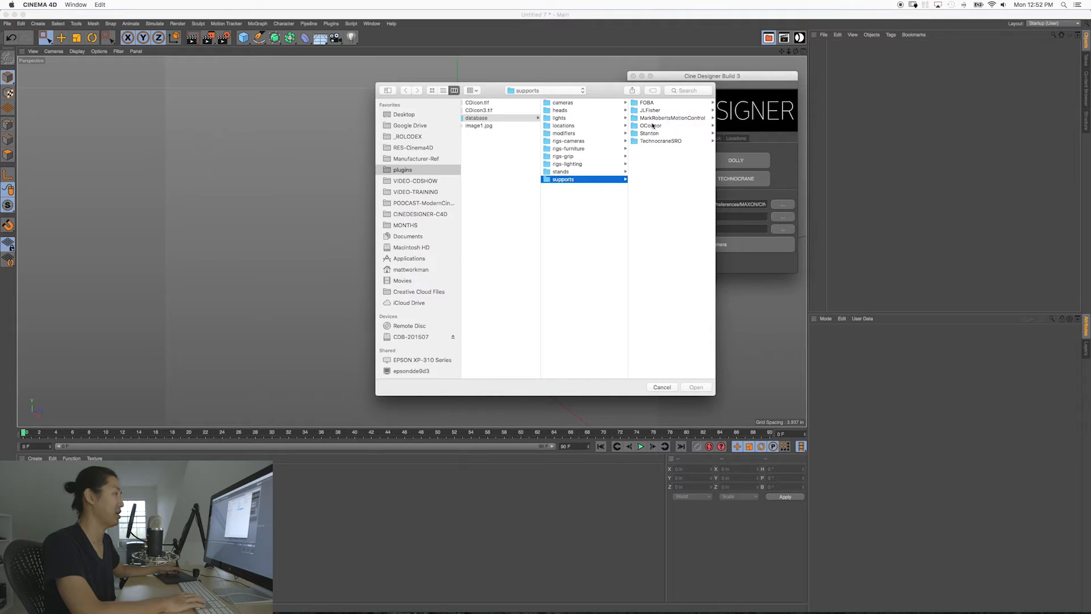
{"action": "left_click", "coordinate": [651, 125]}
{"action": "double_click", "coordinate": [664, 103]}
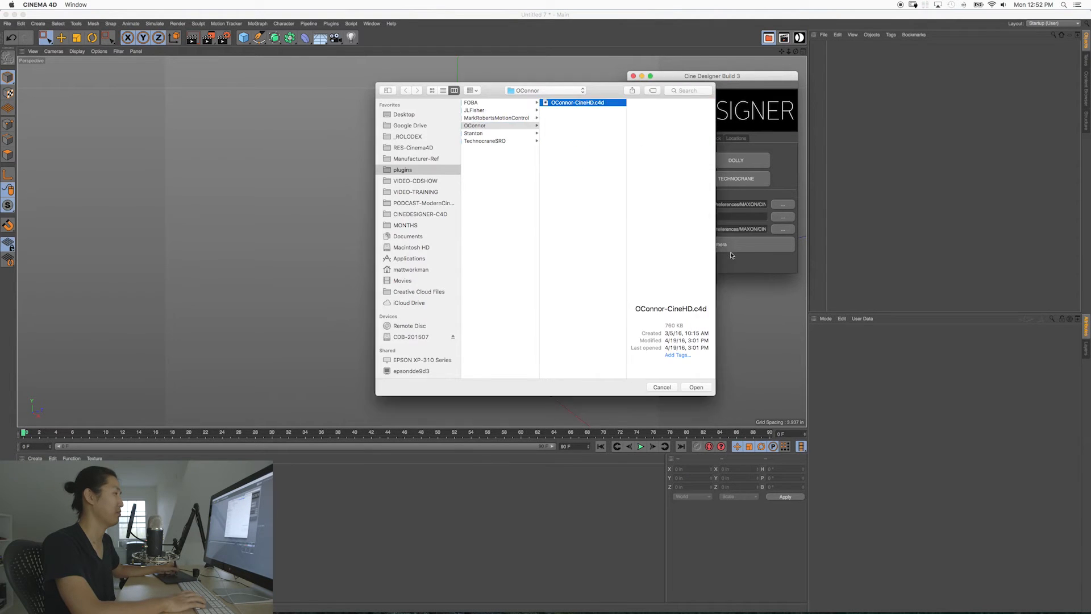
{"action": "middle_click_drag", "start_coordinate": [414, 209], "coordinate": [427, 341], "text": "alt"}
{"action": "scroll", "coordinate": [455, 284], "scroll_direction": "down", "scroll_amount": 8}
{"action": "middle_click_drag", "start_coordinate": [503, 220], "coordinate": [467, 213], "text": "alt"}
{"action": "scroll", "coordinate": [477, 204], "scroll_direction": "down", "scroll_amount": 3}
{"action": "mouse_move", "coordinate": [487, 190]}
{"action": "left_mouse_down", "text": "alt"}
{"action": "mouse_move", "coordinate": [463, 157]}
{"action": "mouse_move", "coordinate": [476, 202]}
{"action": "left_mouse_up", "text": "alt"}
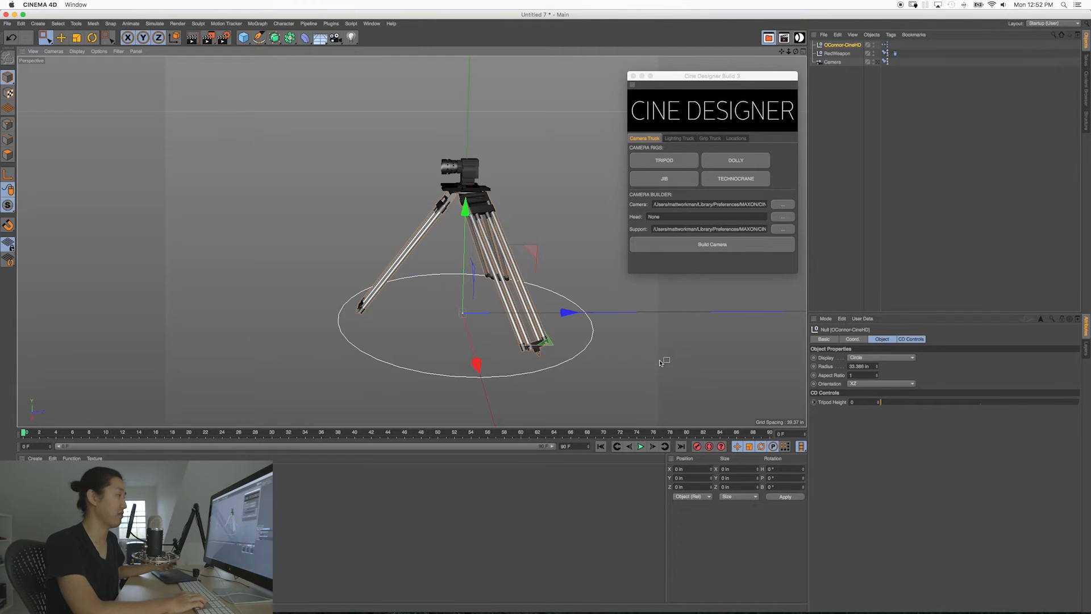
Step: Delete the OConnor-CineHD tripod along with the RedWeapon and Camera objects
{"action": "key", "text": "Delete"}
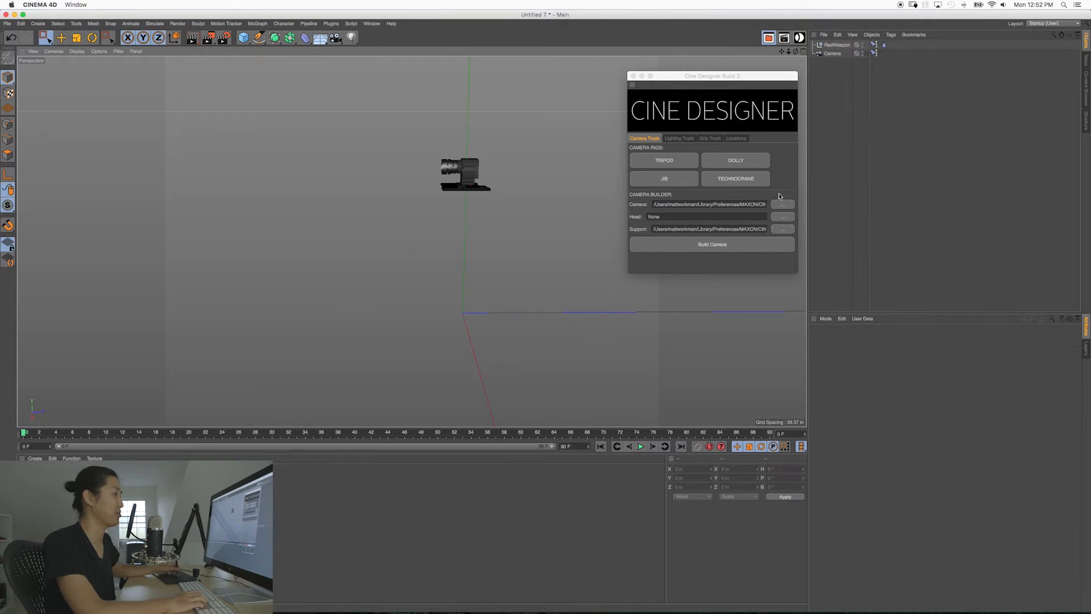
{"action": "left_click_drag", "start_coordinate": [834, 79], "coordinate": [842, 44]}
{"action": "key", "text": "Delete"}
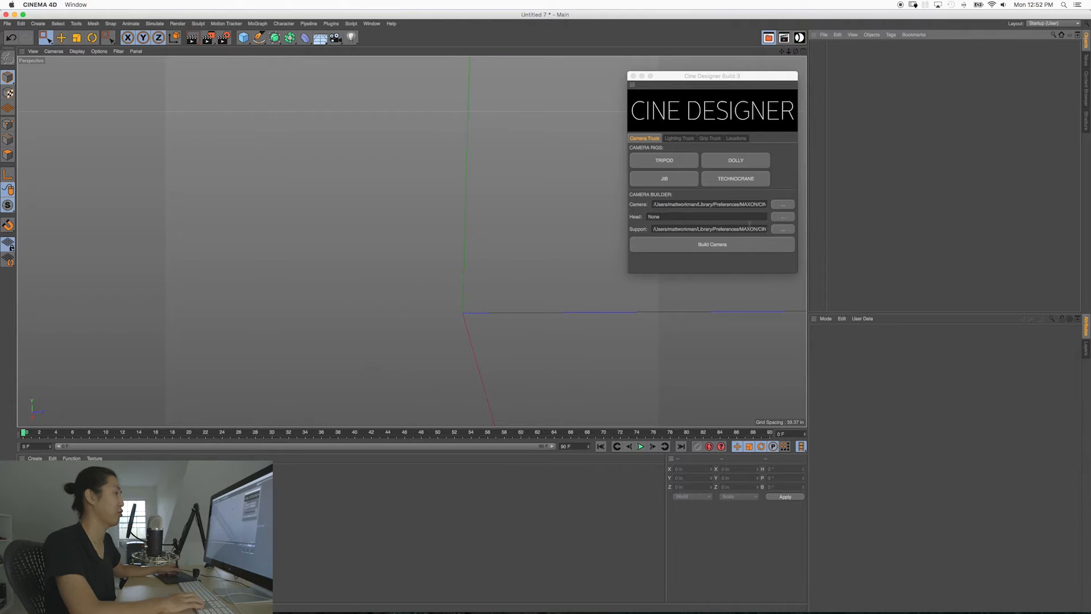
Step: Reselect the RedWeapon camera file and choose Milo-TitanArm.c4d from the MarkRobertsMotionControl folder as the support
{"action": "left_click", "coordinate": [779, 208]}
{"action": "double_click", "coordinate": [657, 110]}
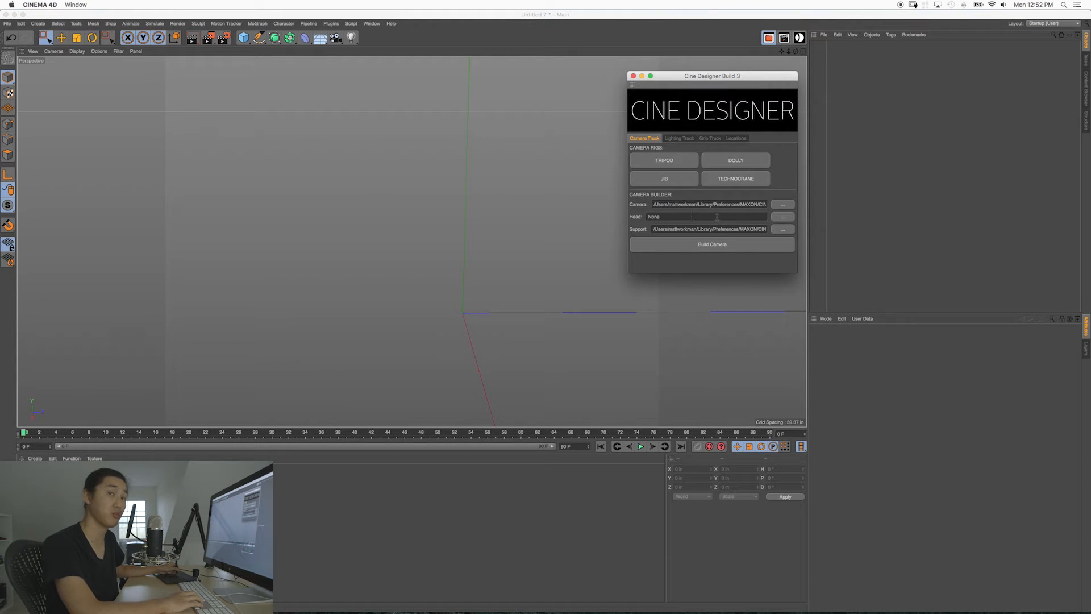
{"action": "left_click", "coordinate": [781, 229]}
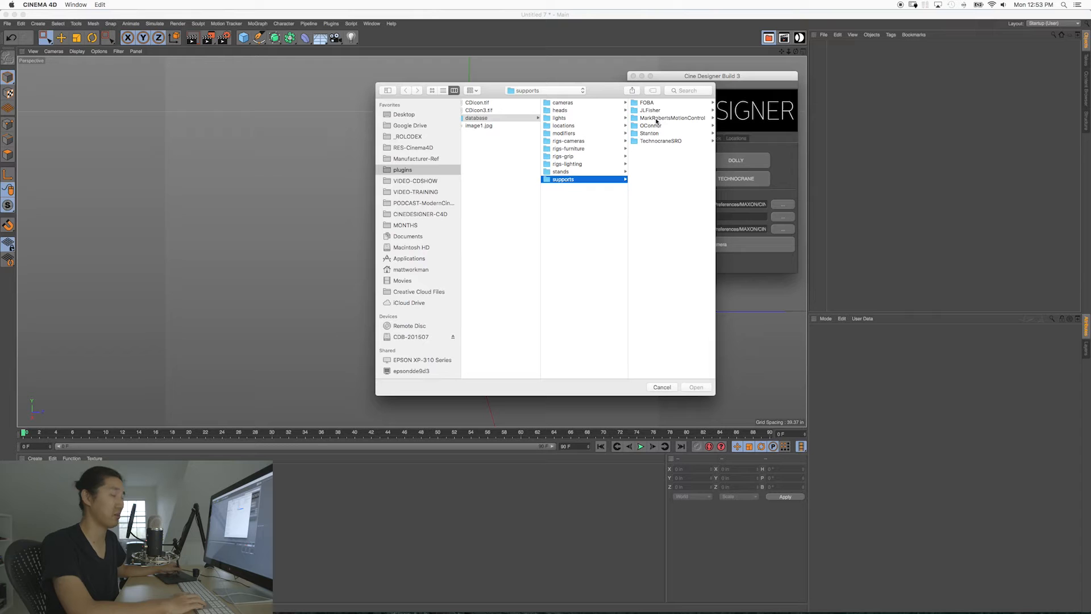
{"action": "left_click", "coordinate": [648, 119]}
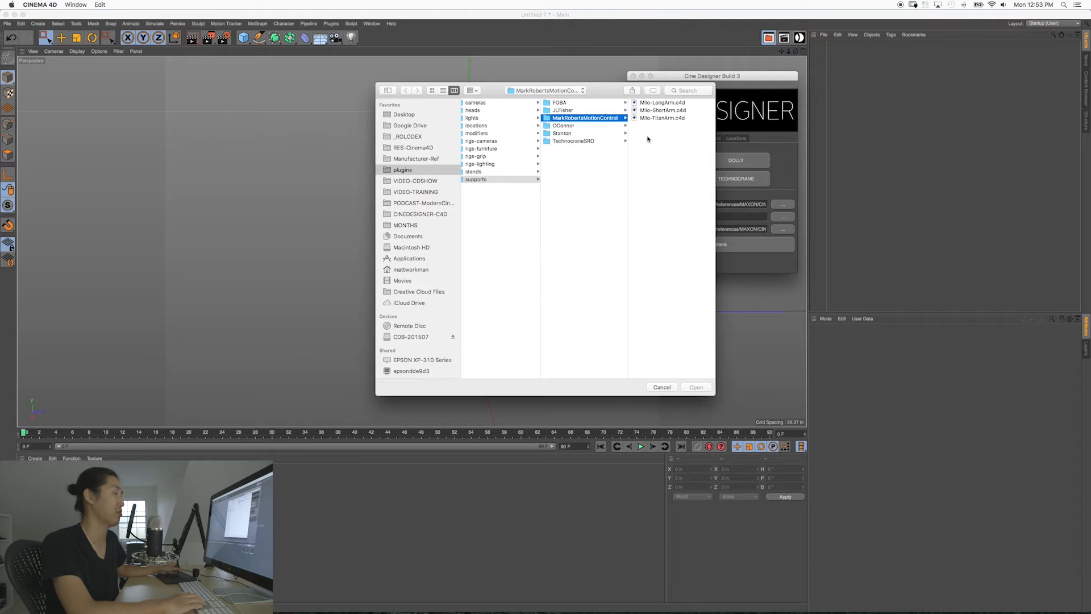
{"action": "left_click", "coordinate": [662, 110]}
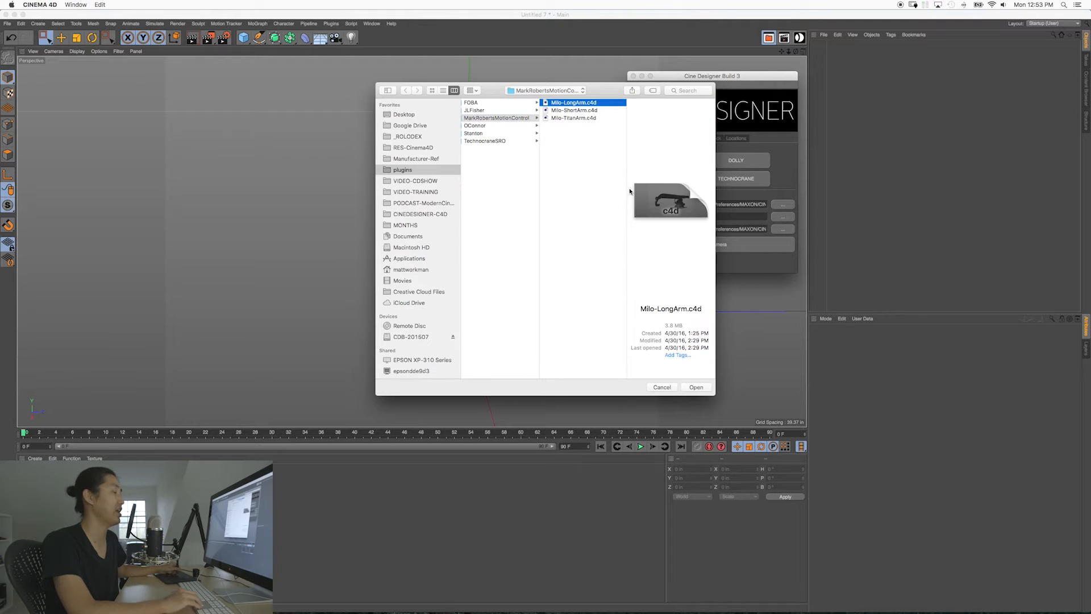
{"action": "key", "text": "Down"}
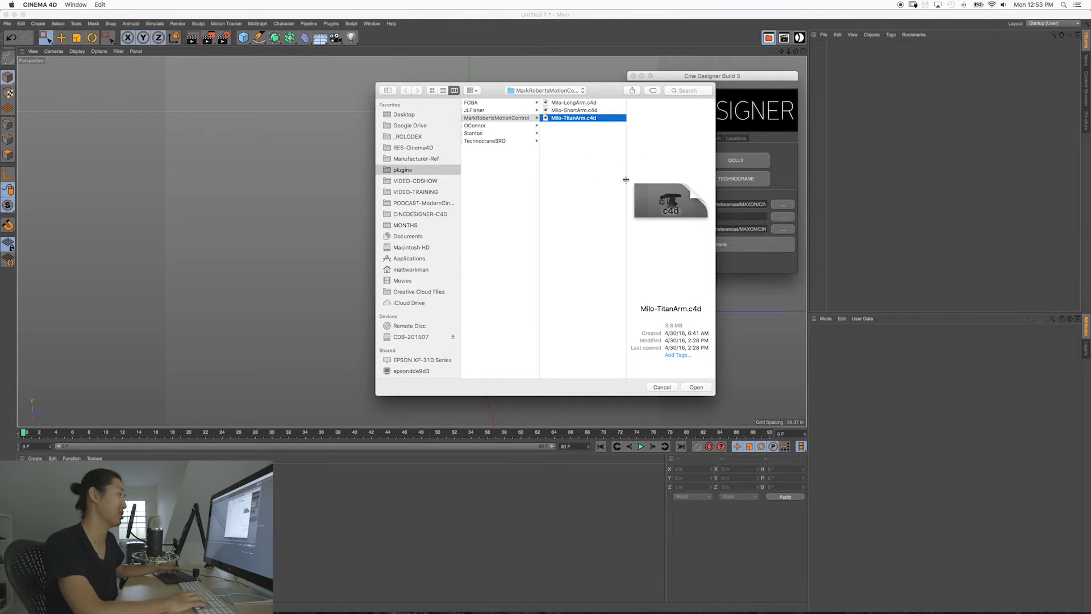
{"action": "key", "text": "Return"}
Step: Choose Milo-ShortArm.c4d from MarkRobertsMotionControl as the support, build the camera rig, and close Cine Designer
{"action": "left_click", "coordinate": [788, 231]}
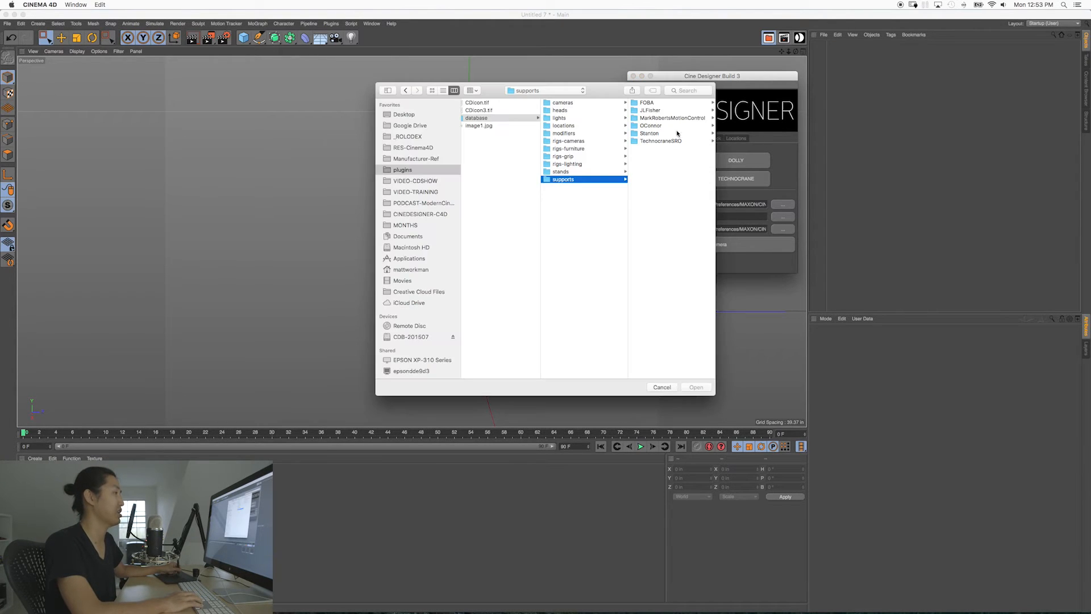
{"action": "left_click", "coordinate": [667, 119]}
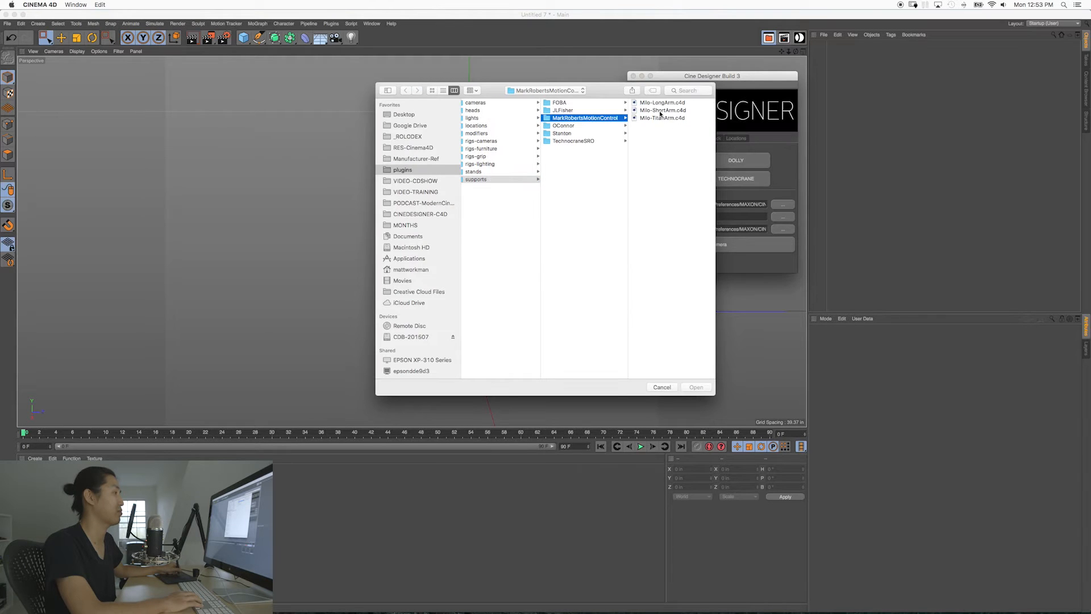
{"action": "left_click", "coordinate": [658, 110]}
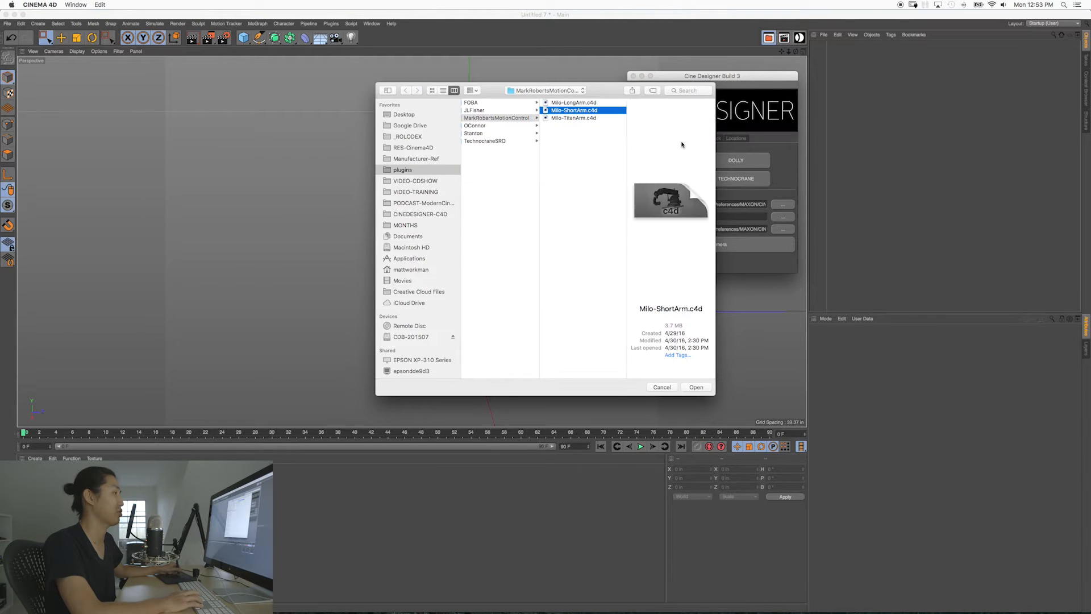
{"action": "key", "text": "Return"}
{"action": "left_click", "coordinate": [723, 245]}
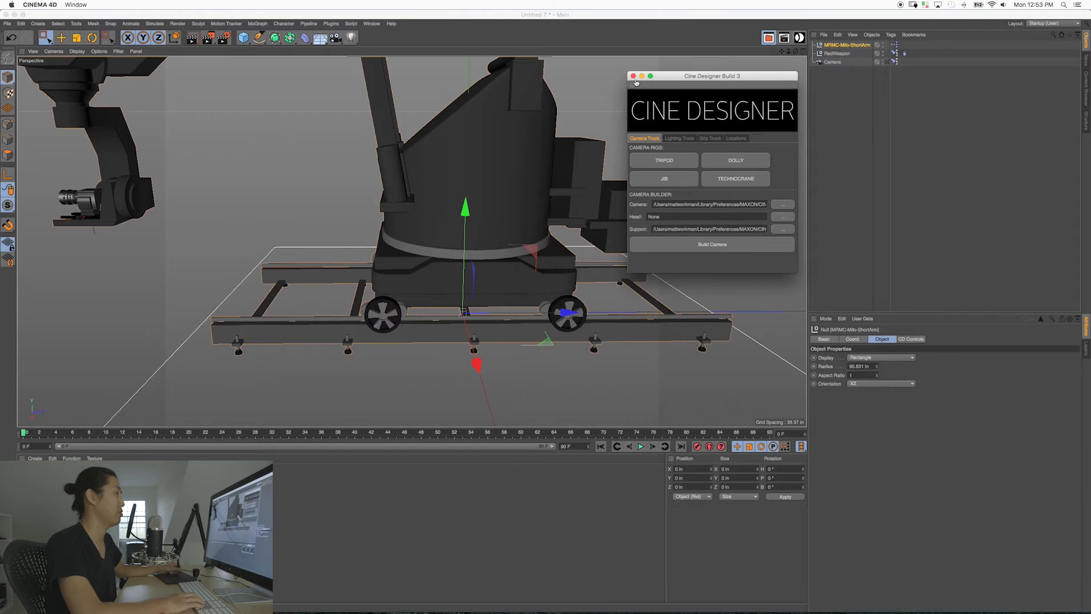
{"action": "left_click", "coordinate": [633, 77]}
Step: Examine the Milo short-arm motion control rig and its track from several sides and distances
{"action": "scroll", "coordinate": [465, 267], "scroll_direction": "down", "scroll_amount": 10}
{"action": "left_click_drag", "start_coordinate": [466, 267], "coordinate": [538, 264], "text": "alt"}
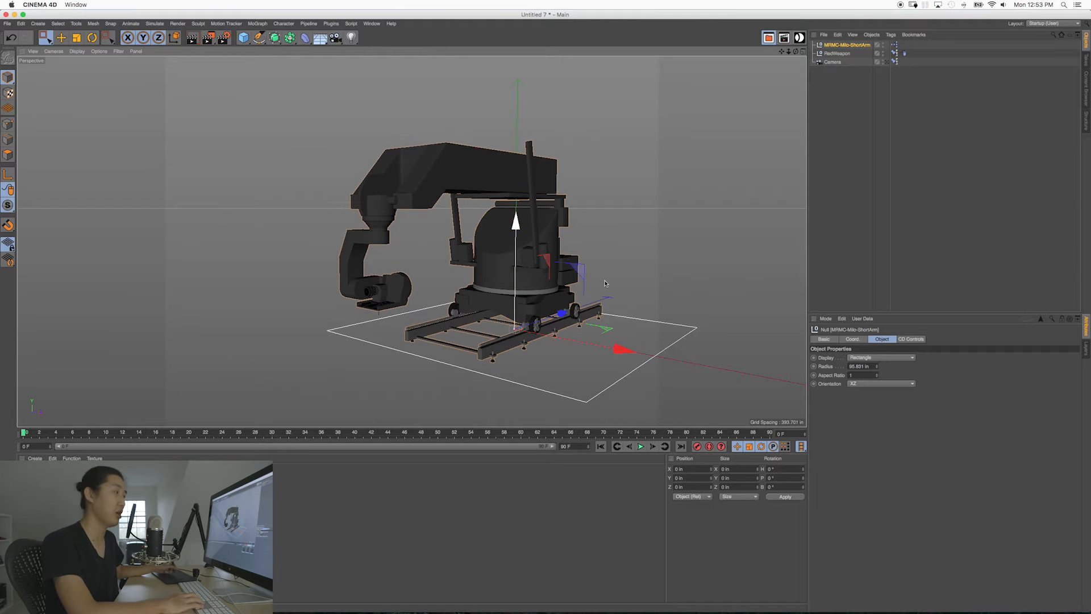
{"action": "scroll", "coordinate": [537, 270], "scroll_direction": "up", "scroll_amount": 3}
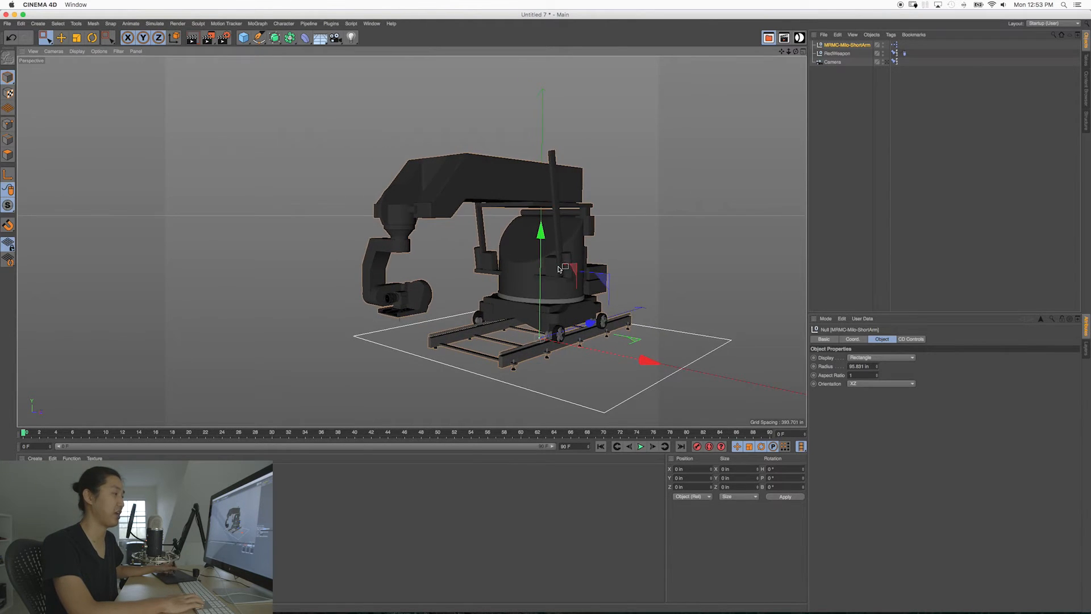
{"action": "left_click_drag", "start_coordinate": [559, 269], "coordinate": [535, 265], "text": "alt"}
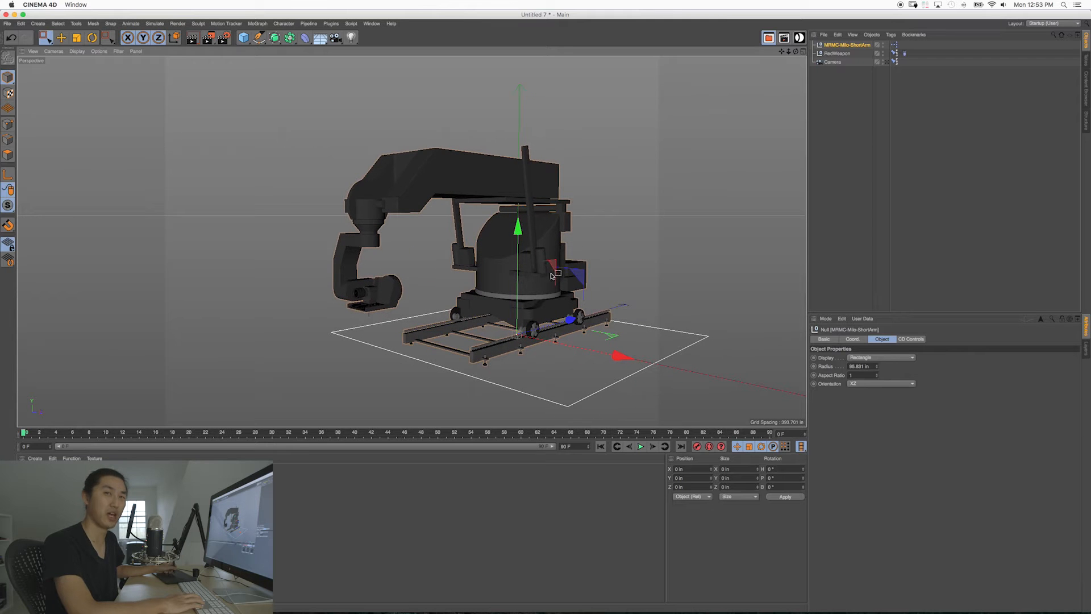
{"action": "scroll", "coordinate": [543, 264], "scroll_direction": "up", "scroll_amount": 3}
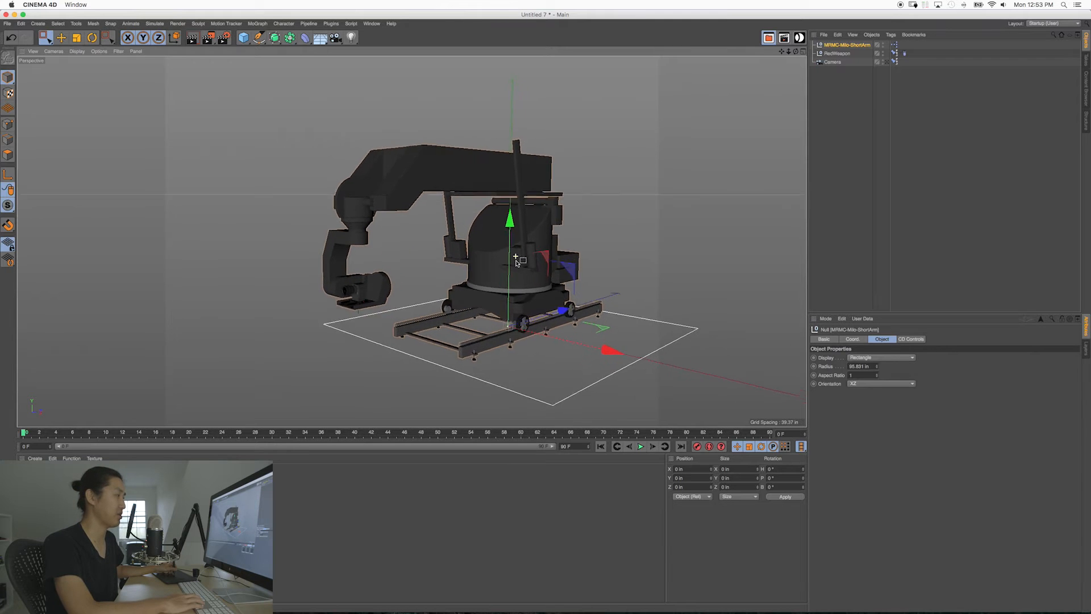
{"action": "left_click_drag", "start_coordinate": [528, 252], "coordinate": [523, 252], "text": "alt"}
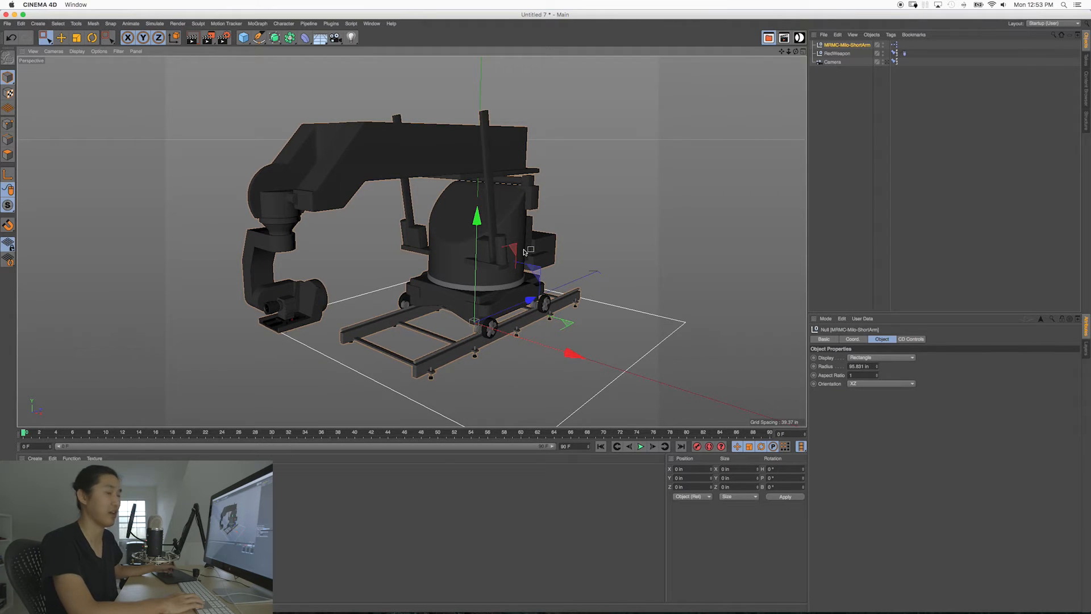
{"action": "middle_click_drag", "start_coordinate": [435, 289], "coordinate": [462, 284], "text": "alt"}
{"action": "right_click_drag", "start_coordinate": [461, 284], "coordinate": [438, 233], "text": "alt"}
{"action": "left_click_drag", "start_coordinate": [439, 233], "coordinate": [467, 221], "text": "alt"}
Step: Add a cube and move it along the negative X axis, clear of the Milo rig
{"action": "left_click_drag", "start_coordinate": [244, 42], "coordinate": [319, 50]}
{"action": "middle_click_drag", "start_coordinate": [410, 222], "coordinate": [406, 241], "text": "alt"}
{"action": "left_click_drag", "start_coordinate": [407, 223], "coordinate": [432, 226], "text": "alt"}
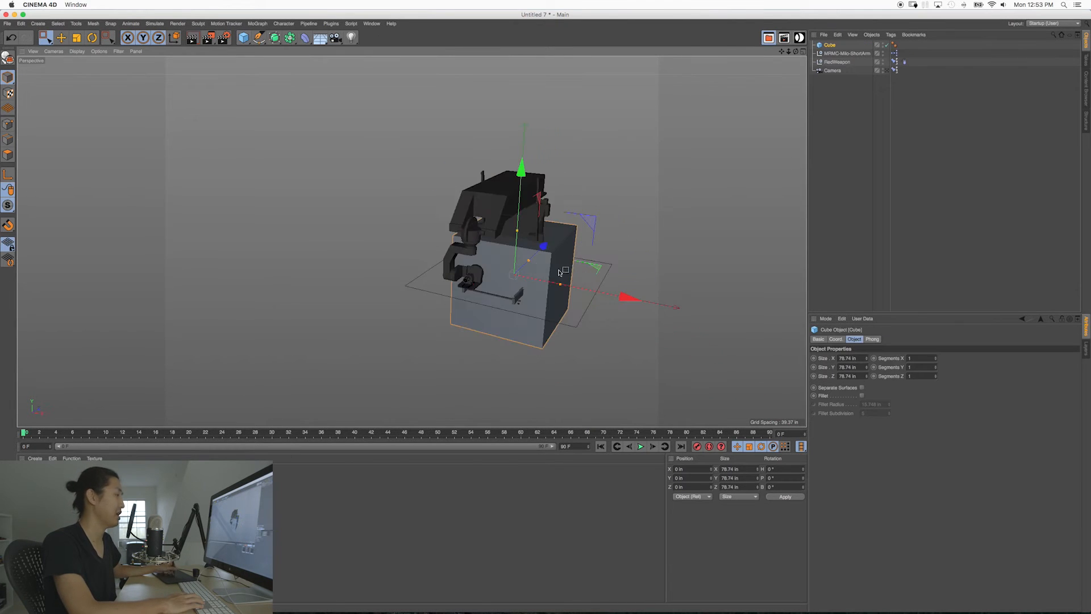
{"action": "left_click_drag", "start_coordinate": [628, 297], "coordinate": [375, 248]}
Step: Add a floor under the cube and the Milo rig
{"action": "left_click", "coordinate": [320, 37]}
{"action": "left_click", "coordinate": [374, 247], "text": "shift"}
{"action": "left_click", "coordinate": [372, 152]}
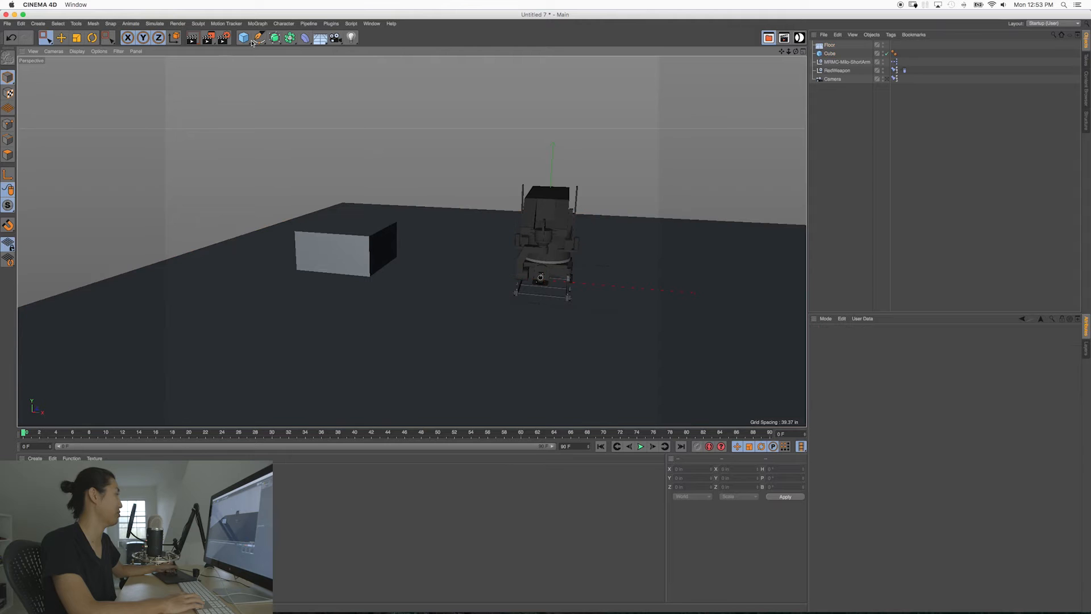
Step: Add a sphere with a radius of about 19 in above the cube, at about X -201 in and Y 57 in
{"action": "left_click", "coordinate": [243, 37]}
{"action": "left_click", "coordinate": [396, 70]}
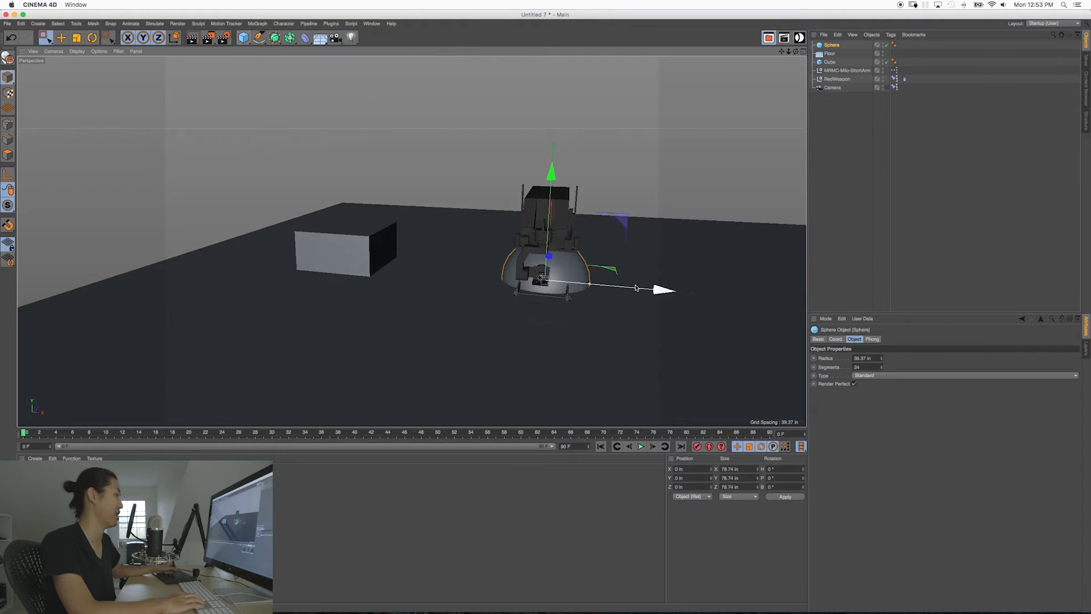
{"action": "left_click_drag", "start_coordinate": [657, 287], "coordinate": [449, 271]}
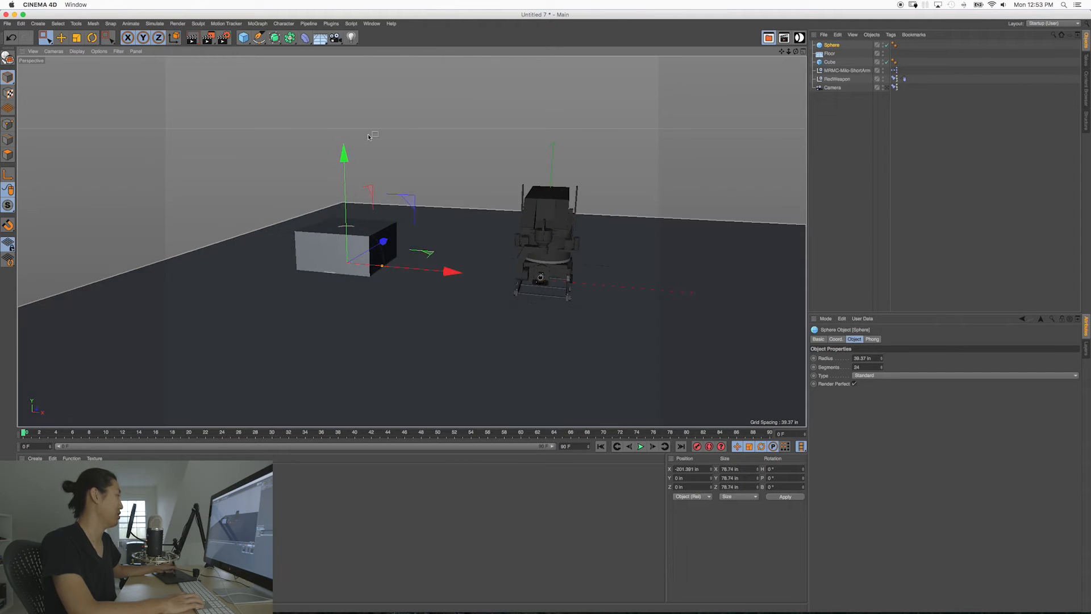
{"action": "left_click_drag", "start_coordinate": [343, 158], "coordinate": [349, 87]}
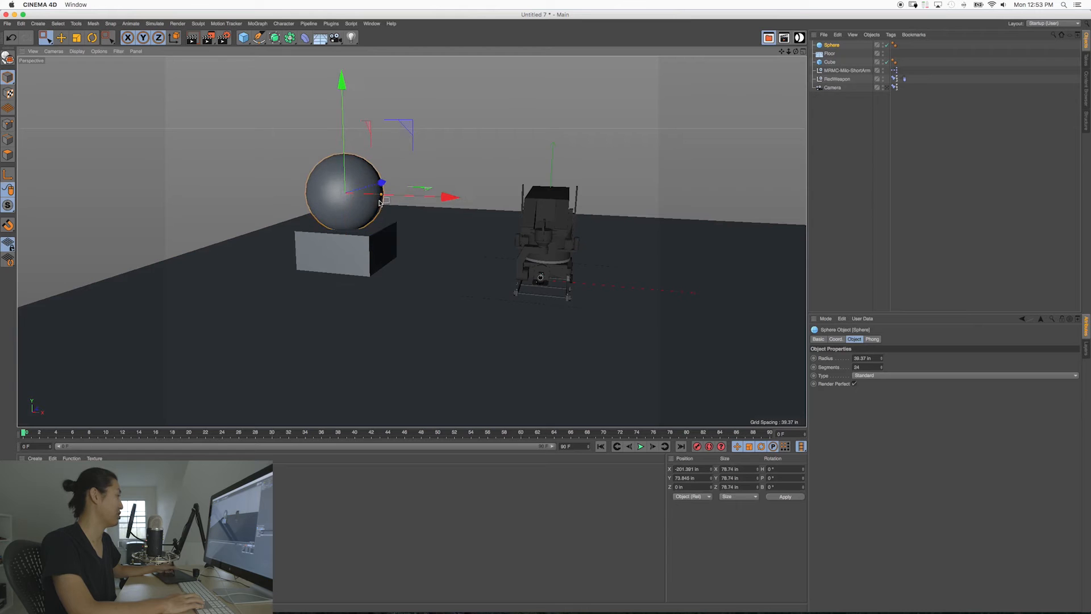
{"action": "left_click_drag", "start_coordinate": [381, 195], "coordinate": [363, 193]}
{"action": "left_click_drag", "start_coordinate": [342, 87], "coordinate": [342, 103]}
{"action": "middle_click_drag", "start_coordinate": [428, 230], "coordinate": [492, 245], "text": "alt"}
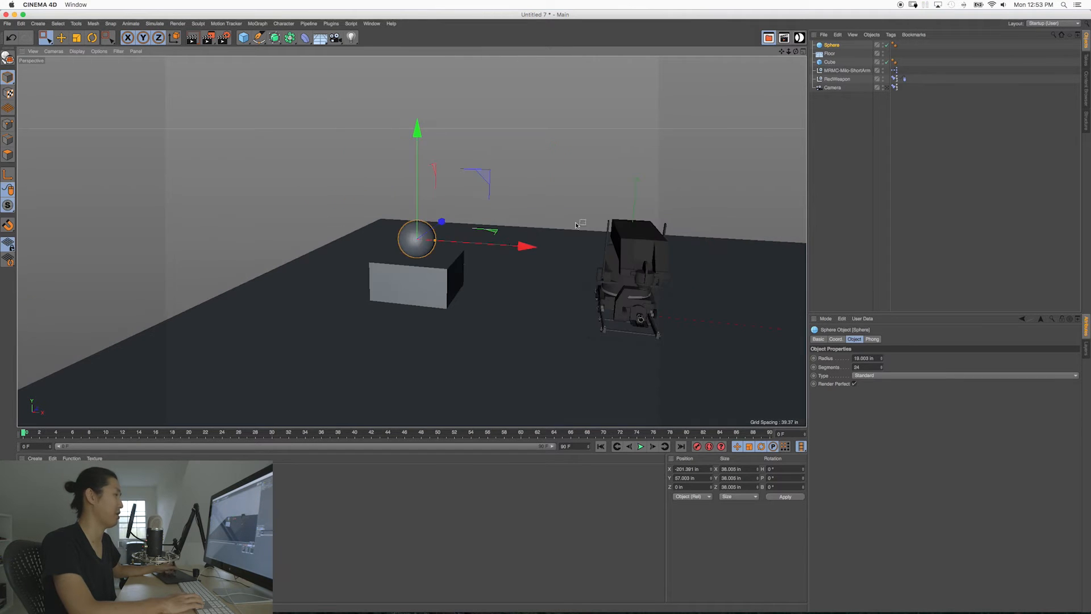
{"action": "left_click", "coordinate": [830, 137]}
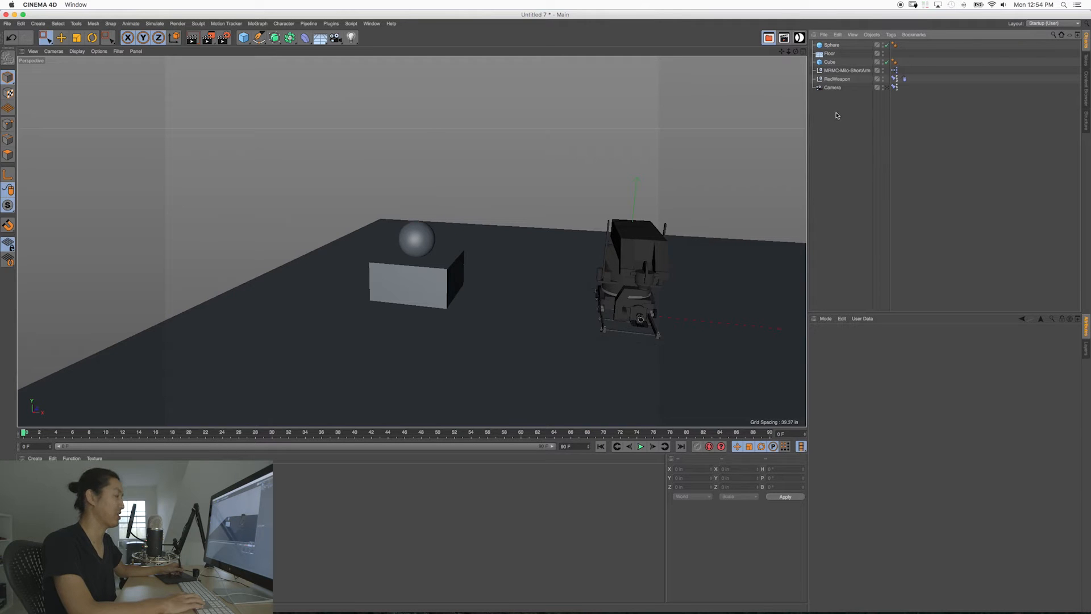
Step: Move the MRMC-Milo-ShortArm rig along X to about -69 in, toward the cube, and open its CD Controls
{"action": "left_click", "coordinate": [831, 71]}
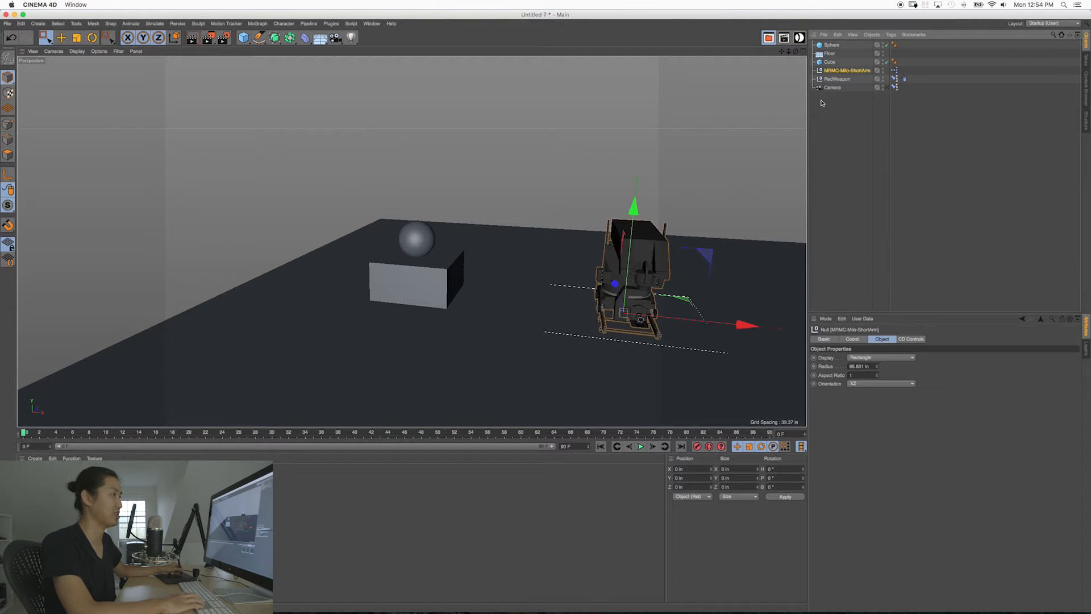
{"action": "left_click_drag", "start_coordinate": [560, 231], "coordinate": [470, 287], "text": "alt"}
{"action": "left_click_drag", "start_coordinate": [602, 358], "coordinate": [565, 311]}
{"action": "middle_click_drag", "start_coordinate": [448, 213], "coordinate": [458, 261], "text": "alt"}
{"action": "left_click_drag", "start_coordinate": [454, 259], "coordinate": [642, 316], "text": "alt"}
{"action": "left_click", "coordinate": [912, 340]}
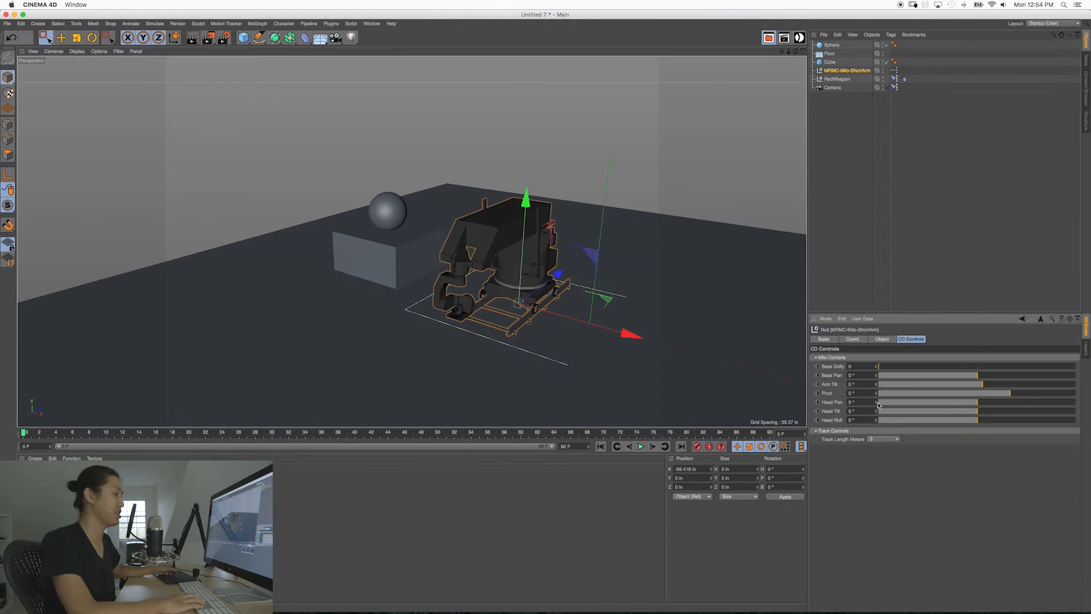
Step: Extend the Milo rig's track length to 12 meters
{"action": "left_click", "coordinate": [897, 440]}
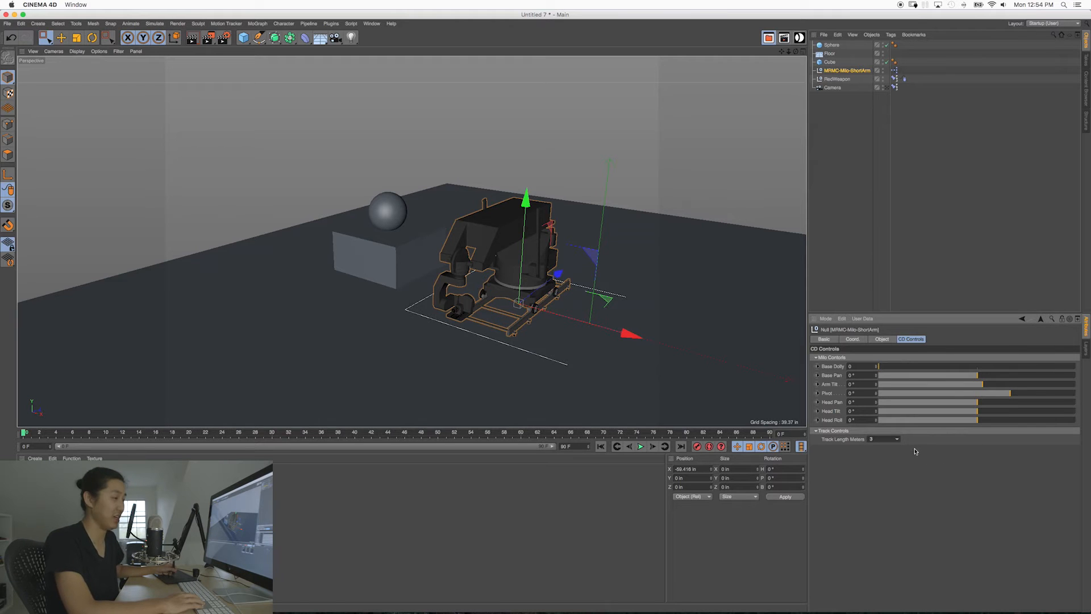
{"action": "left_click", "coordinate": [885, 477]}
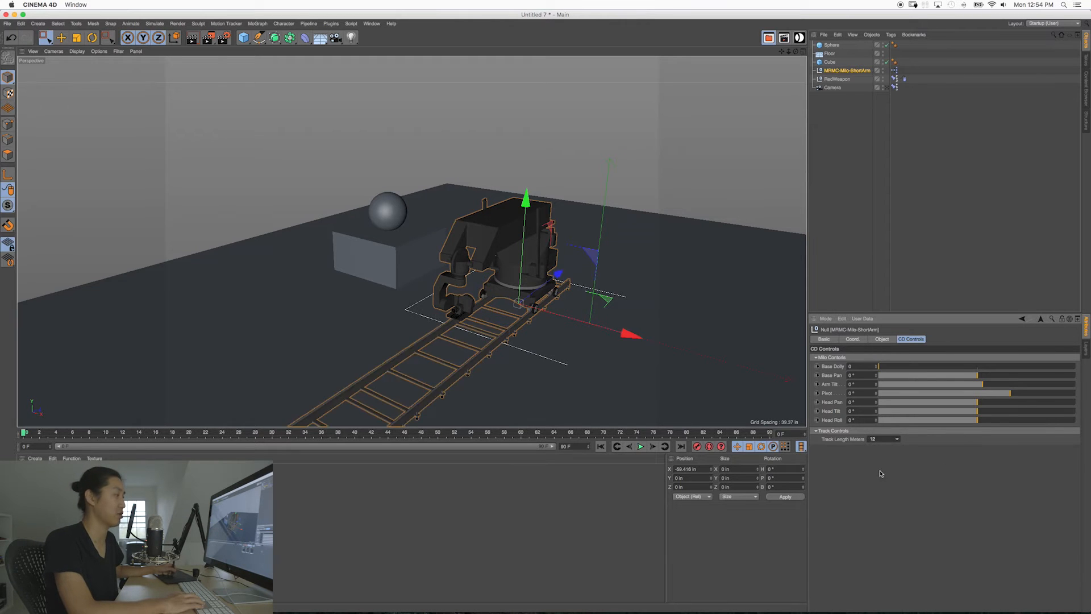
{"action": "left_click_drag", "start_coordinate": [653, 318], "coordinate": [528, 307], "text": "alt"}
{"action": "right_click_drag", "start_coordinate": [563, 304], "coordinate": [512, 304], "text": "alt"}
{"action": "left_click_drag", "start_coordinate": [512, 303], "coordinate": [540, 330], "text": "alt"}
Step: Set the Milo's track length to 9 meters and move the rig along Z to about 112 in
{"action": "left_click", "coordinate": [897, 440]}
{"action": "left_click", "coordinate": [883, 467]}
{"action": "left_click_drag", "start_coordinate": [567, 285], "coordinate": [672, 290]}
{"action": "mouse_move", "coordinate": [505, 279]}
{"action": "left_mouse_down", "text": "alt"}
{"action": "mouse_move", "coordinate": [534, 256]}
{"action": "mouse_move", "coordinate": [538, 233]}
{"action": "mouse_move", "coordinate": [453, 257]}
{"action": "mouse_move", "coordinate": [495, 293]}
{"action": "mouse_move", "coordinate": [466, 294]}
{"action": "left_mouse_up", "text": "alt"}
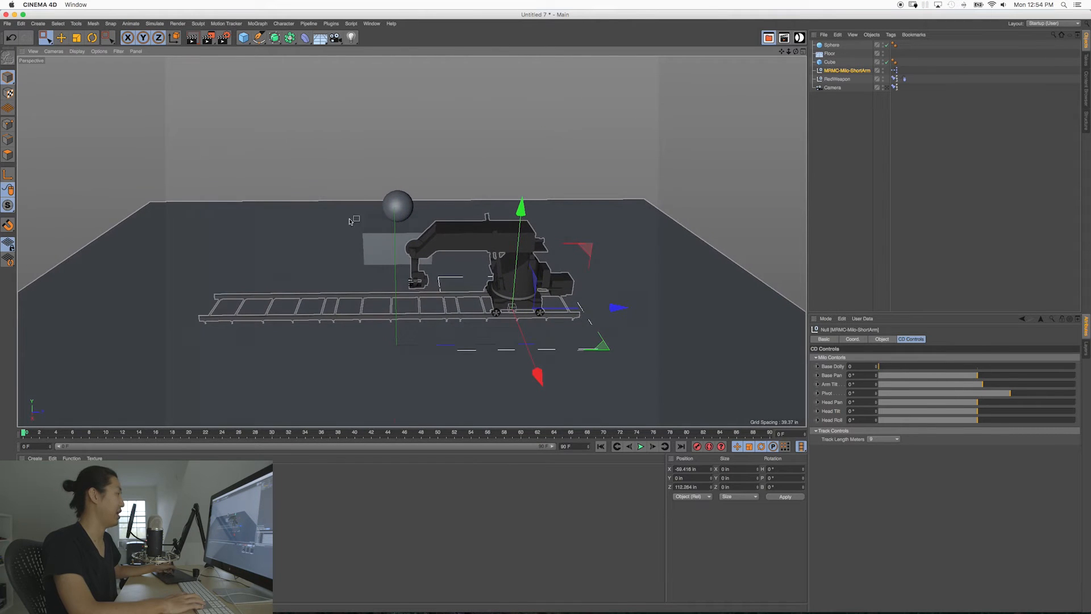
Step: Split the viewport into two side-by-side views and look through the rig's Camera in the second one
{"action": "left_click", "coordinate": [136, 52]}
{"action": "mouse_move", "coordinate": [187, 64]}
{"action": "left_click", "coordinate": [254, 88]}
{"action": "left_click", "coordinate": [441, 51]}
{"action": "mouse_move", "coordinate": [476, 73]}
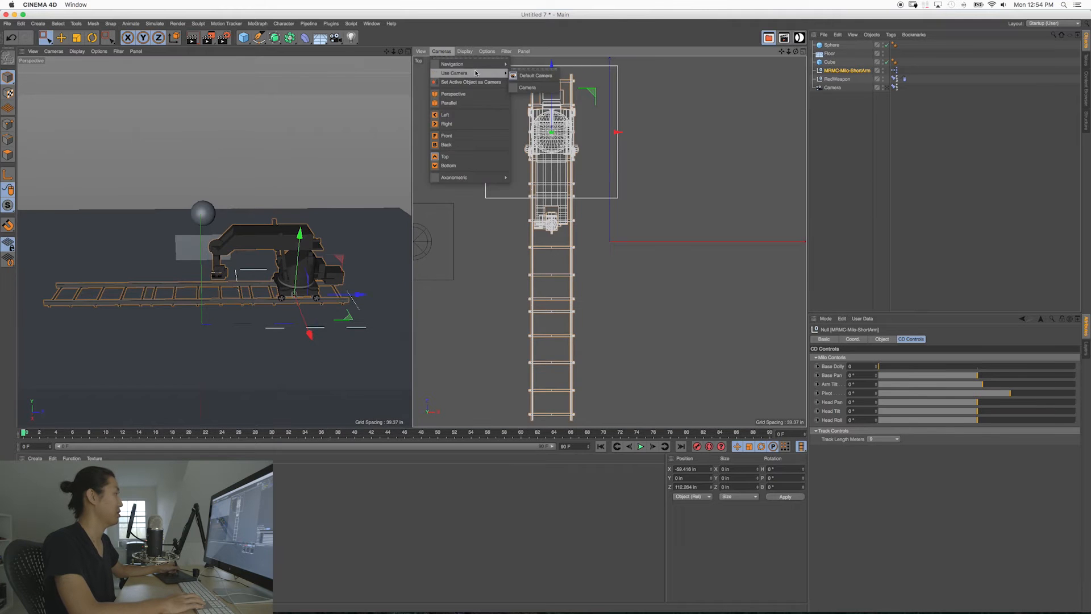
{"action": "left_click", "coordinate": [525, 87]}
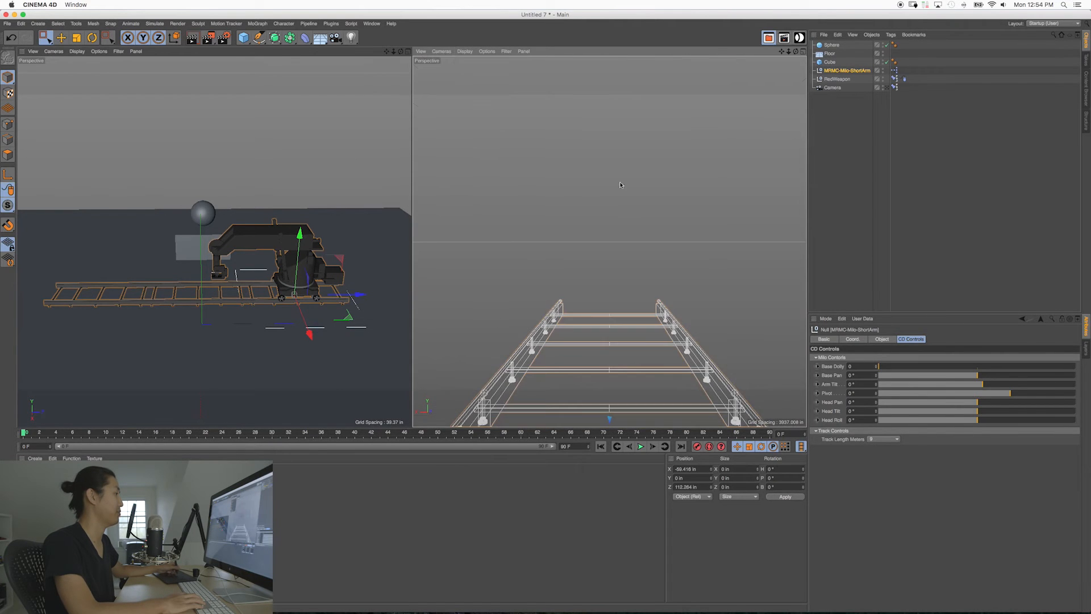
Step: Switch the camera view to shaded display and reframe the perspective view on the Milo rig
{"action": "left_click", "coordinate": [443, 52]}
{"action": "left_click", "coordinate": [479, 64]}
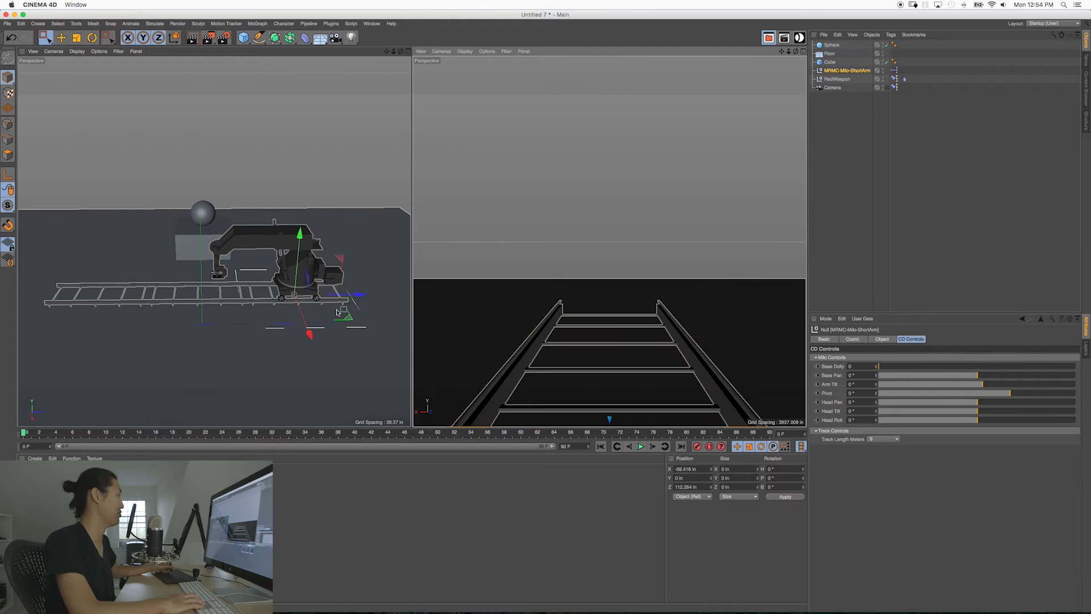
{"action": "left_click_drag", "start_coordinate": [288, 267], "coordinate": [296, 299], "text": "alt"}
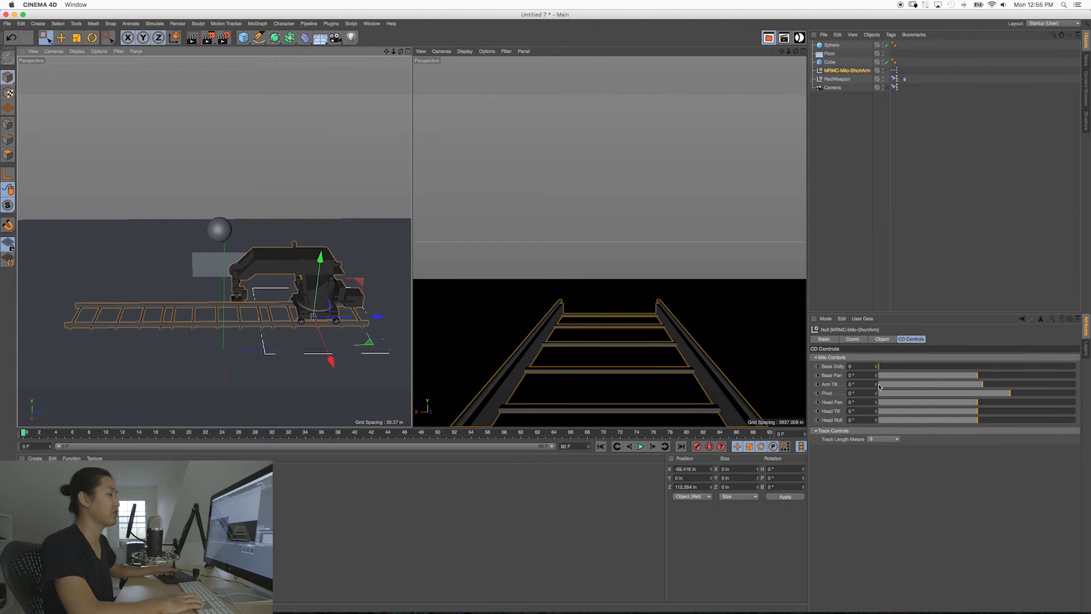
Step: Set the Milo's Base Dolly to about 224 and its Base Pan to about -89.6° so the arm faces the cube
{"action": "left_click_drag", "start_coordinate": [876, 367], "coordinate": [876, 322]}
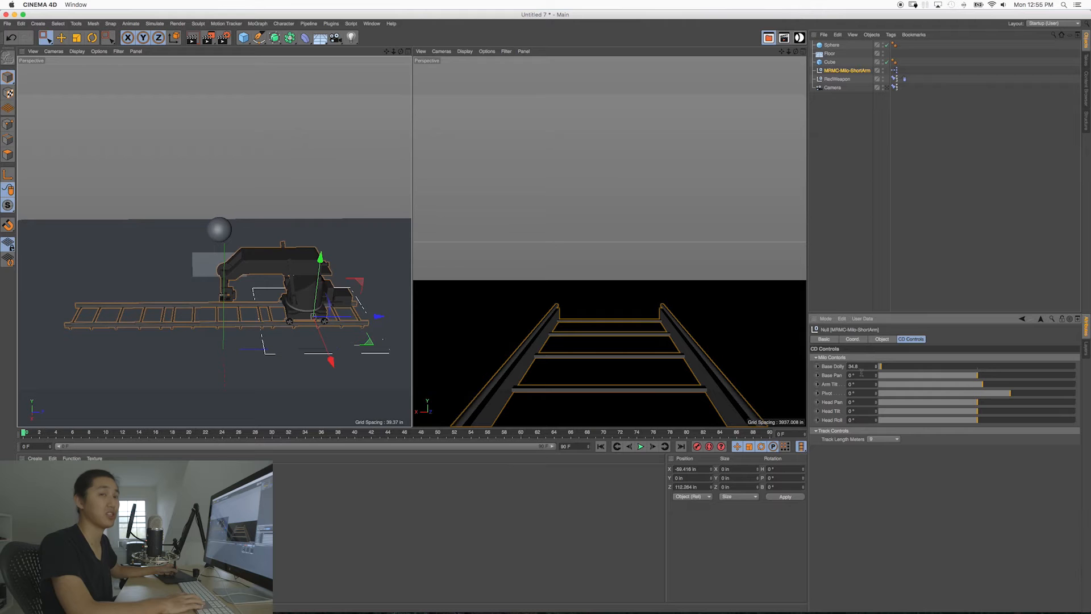
{"action": "left_click_drag", "start_coordinate": [887, 368], "coordinate": [886, 391]}
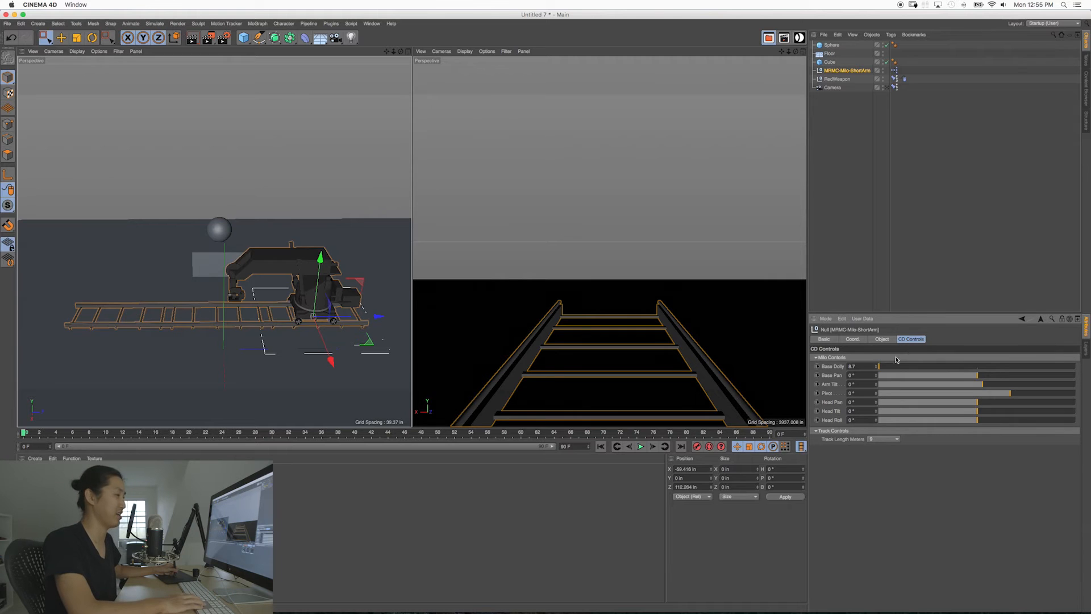
{"action": "mouse_move", "coordinate": [885, 370]}
{"action": "left_mouse_down"}
{"action": "mouse_move", "coordinate": [938, 371]}
{"action": "mouse_move", "coordinate": [873, 374]}
{"action": "mouse_move", "coordinate": [900, 379]}
{"action": "mouse_move", "coordinate": [890, 381]}
{"action": "left_mouse_up"}
{"action": "left_click_drag", "start_coordinate": [979, 380], "coordinate": [939, 377]}
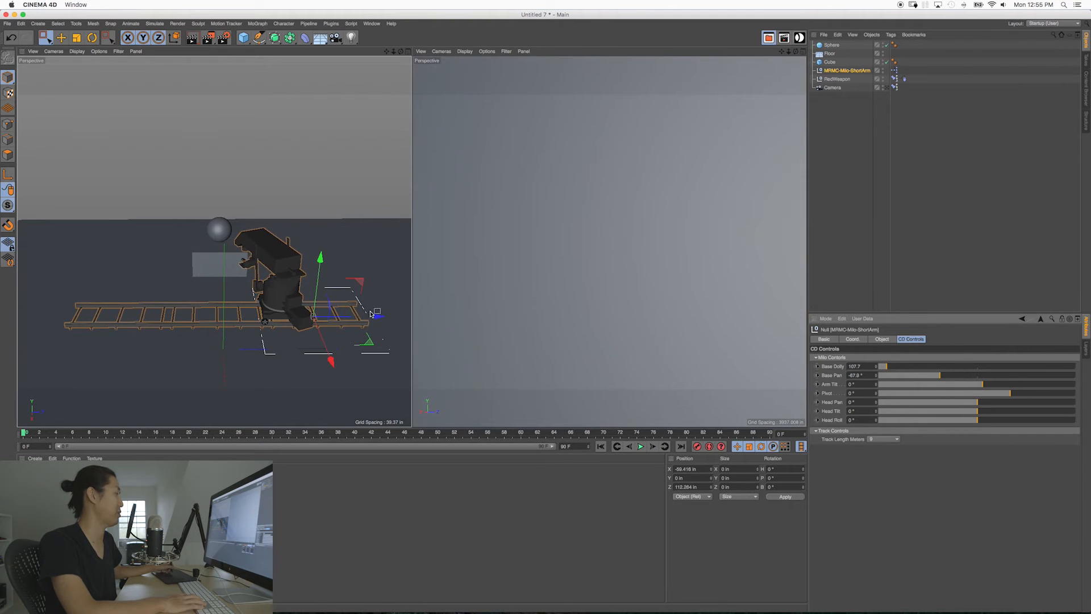
{"action": "left_click_drag", "start_coordinate": [245, 307], "coordinate": [422, 293], "text": "alt"}
{"action": "mouse_move", "coordinate": [942, 376]}
{"action": "left_mouse_down"}
{"action": "mouse_move", "coordinate": [955, 374]}
{"action": "mouse_move", "coordinate": [894, 369]}
{"action": "mouse_move", "coordinate": [928, 377]}
{"action": "left_mouse_up"}
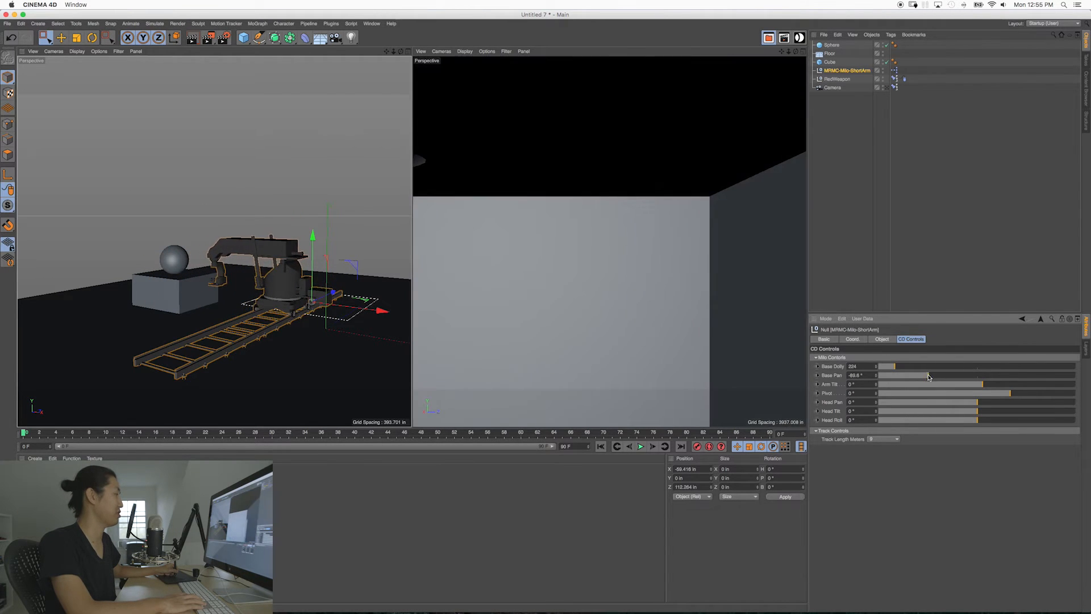
Step: Enlarge the perspective view, raise the arm to an Arm Tilt of about -22° and set the Pivot to about 26°
{"action": "left_click_drag", "start_coordinate": [361, 361], "coordinate": [332, 295], "text": "alt"}
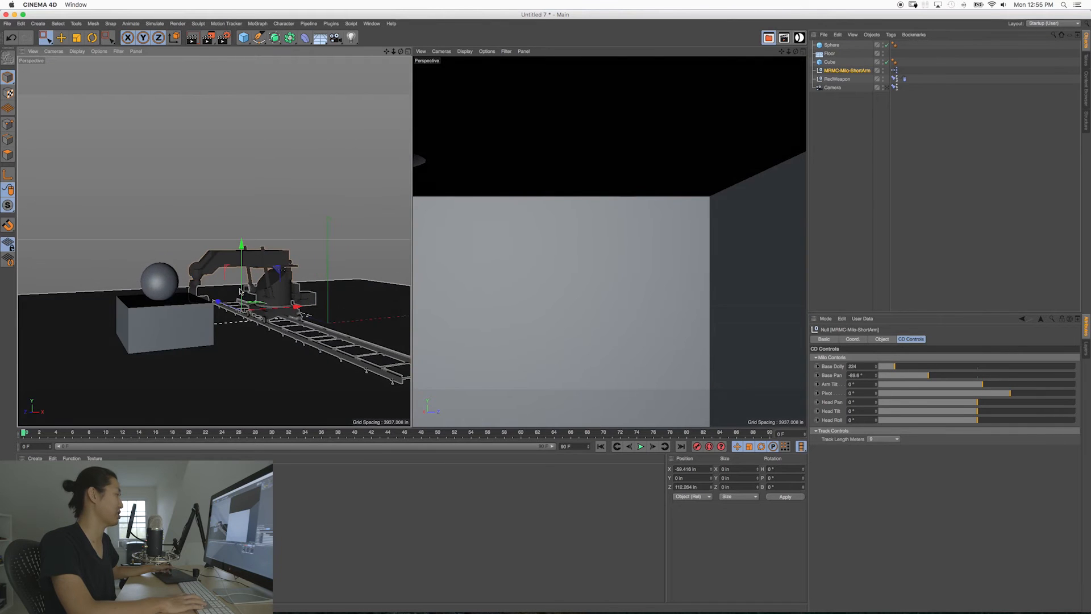
{"action": "right_click_drag", "start_coordinate": [240, 291], "coordinate": [312, 273], "text": "alt"}
{"action": "left_click_drag", "start_coordinate": [311, 272], "coordinate": [335, 293], "text": "alt"}
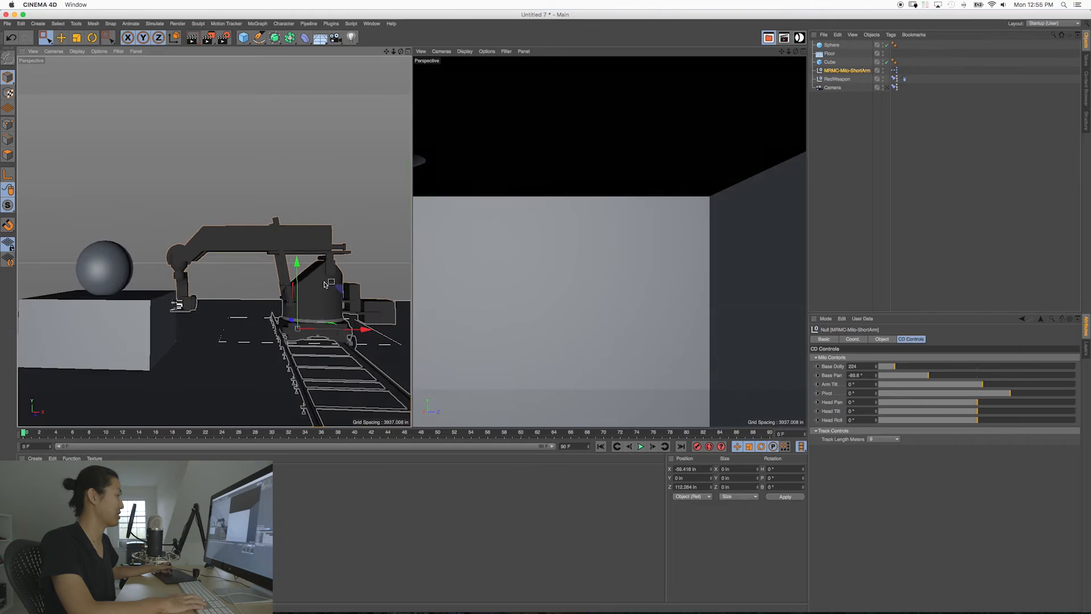
{"action": "middle_click", "coordinate": [336, 292]}
{"action": "middle_click_drag", "start_coordinate": [392, 299], "coordinate": [383, 271], "text": "alt"}
{"action": "left_click_drag", "start_coordinate": [509, 274], "coordinate": [543, 277], "text": "alt"}
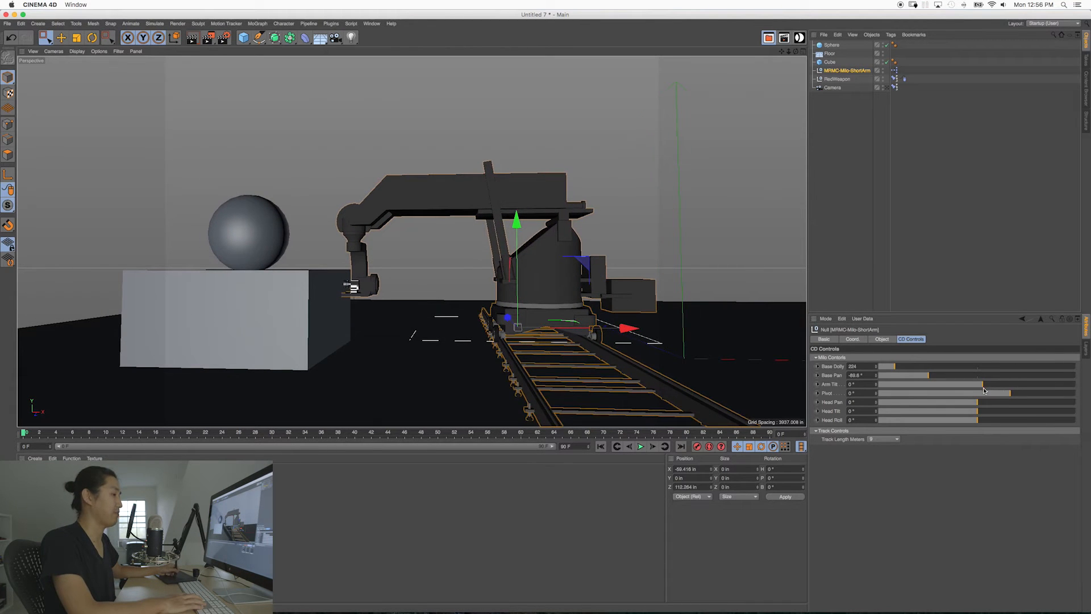
{"action": "left_click_drag", "start_coordinate": [982, 386], "coordinate": [907, 376]}
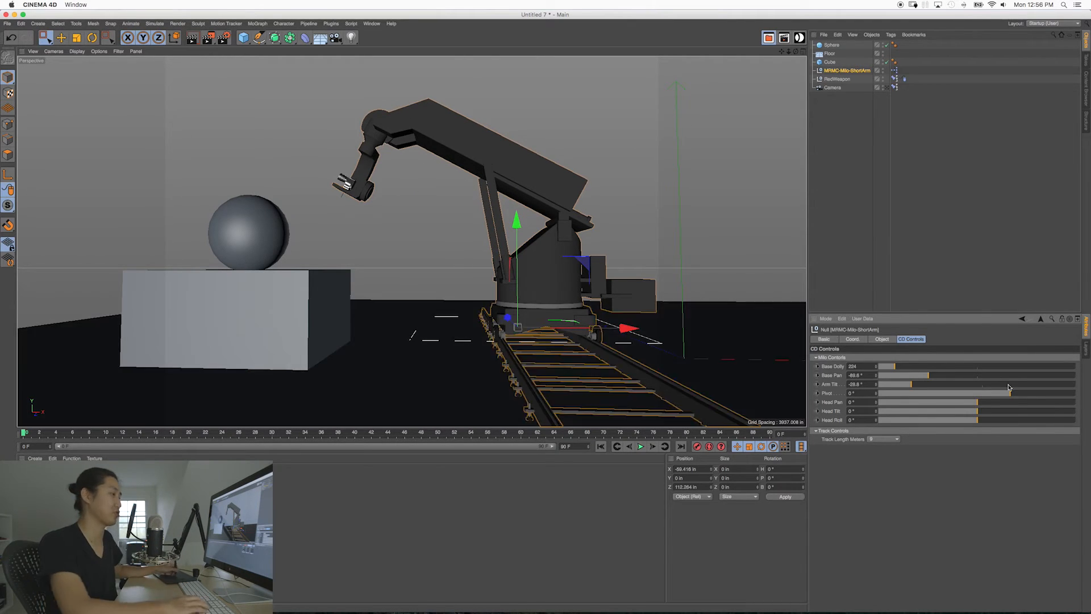
{"action": "mouse_move", "coordinate": [1011, 394]}
{"action": "left_mouse_down"}
{"action": "mouse_move", "coordinate": [1034, 398]}
{"action": "mouse_move", "coordinate": [893, 389]}
{"action": "mouse_move", "coordinate": [874, 368]}
{"action": "mouse_move", "coordinate": [889, 393]}
{"action": "mouse_move", "coordinate": [1032, 399]}
{"action": "left_mouse_up"}
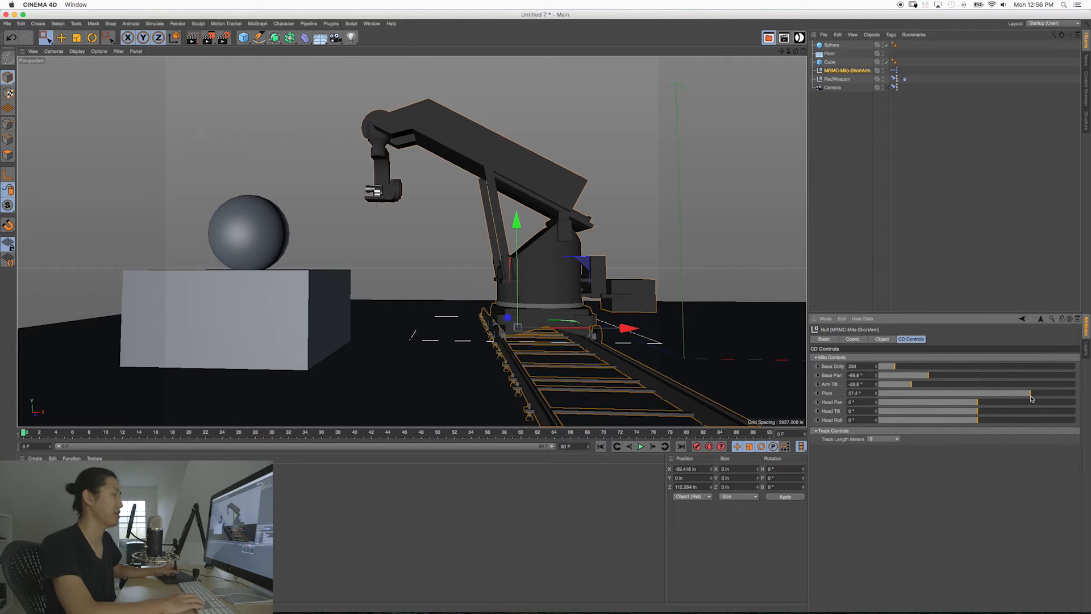
{"action": "left_click_drag", "start_coordinate": [1031, 399], "coordinate": [1031, 399]}
{"action": "mouse_move", "coordinate": [909, 386]}
{"action": "left_mouse_down"}
{"action": "mouse_move", "coordinate": [976, 404]}
{"action": "mouse_move", "coordinate": [928, 392]}
{"action": "left_mouse_up"}
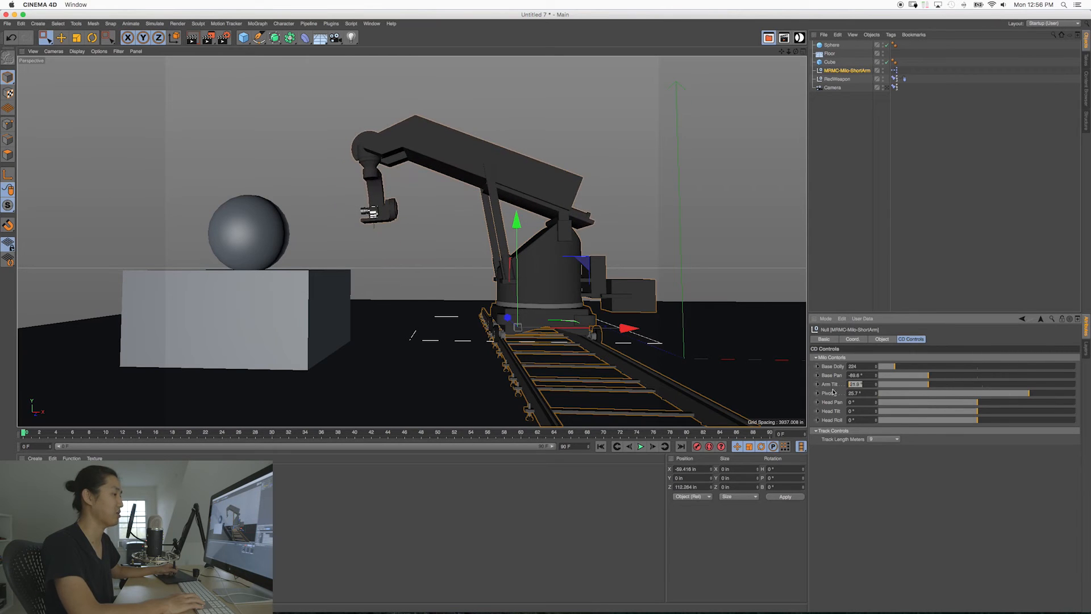
Step: Set the Milo's Arm Tilt to -20° and its Pivot to 20°
{"action": "key", "text": "Return"}
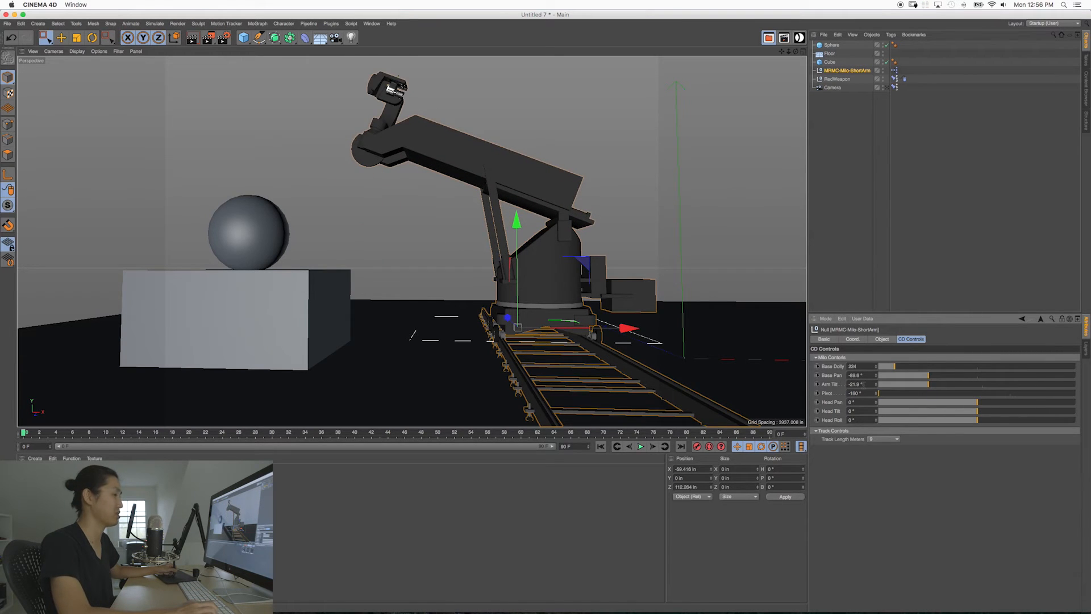
{"action": "type", "text": "-20"}
{"action": "key", "text": "Return"}
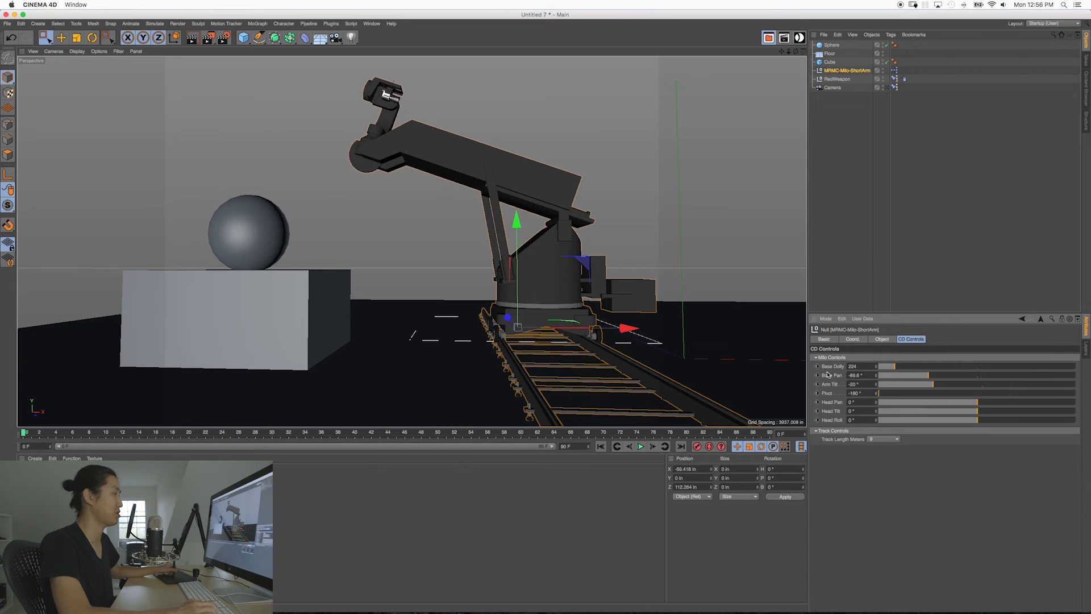
{"action": "key", "text": "Return"}
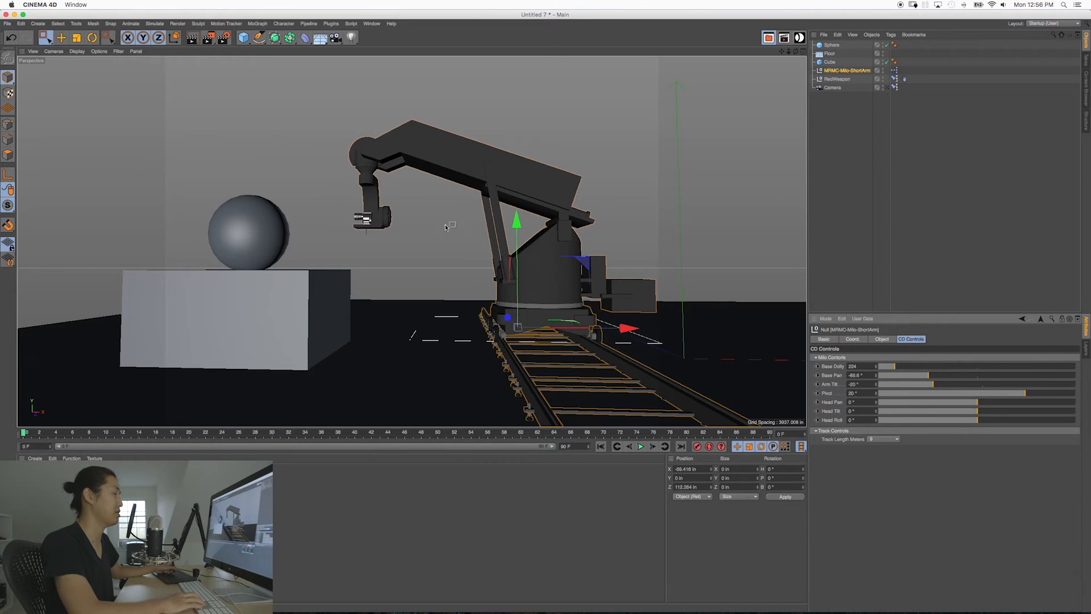
Step: Flip the Milo's Pivot up to -180° and set the Head Tilt to about -134°
{"action": "left_click_drag", "start_coordinate": [382, 193], "coordinate": [463, 191], "text": "alt"}
{"action": "left_click_drag", "start_coordinate": [674, 205], "coordinate": [656, 187], "text": "alt"}
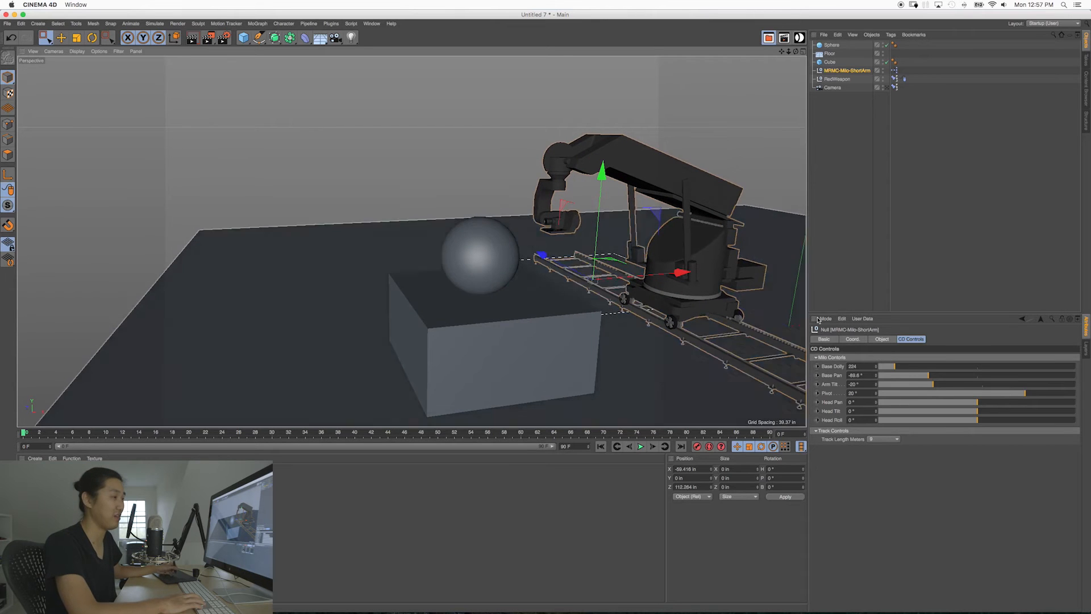
{"action": "left_click_drag", "start_coordinate": [1026, 393], "coordinate": [875, 391]}
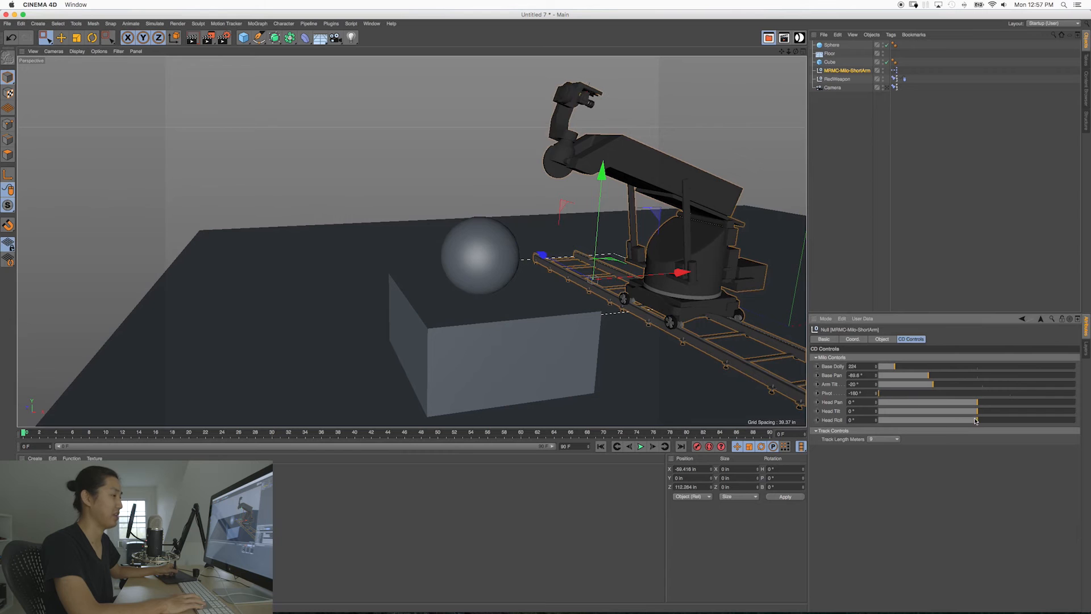
{"action": "left_click_drag", "start_coordinate": [969, 410], "coordinate": [941, 413]}
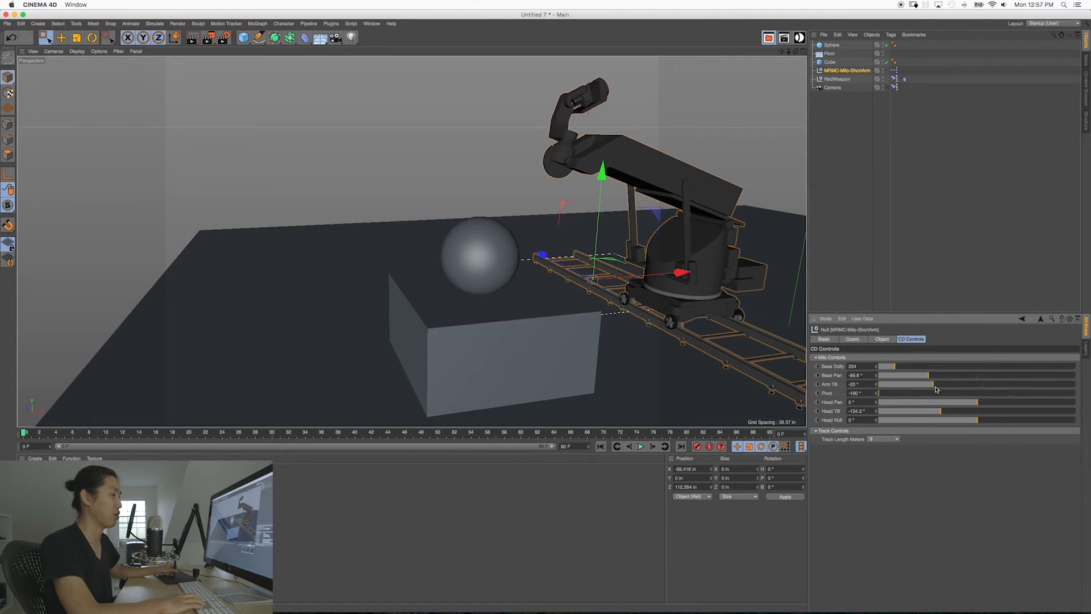
Step: Raise the Milo's Arm Tilt to about -36° and swing the Pivot to about -102°
{"action": "left_click_drag", "start_coordinate": [688, 220], "coordinate": [653, 200], "text": "alt"}
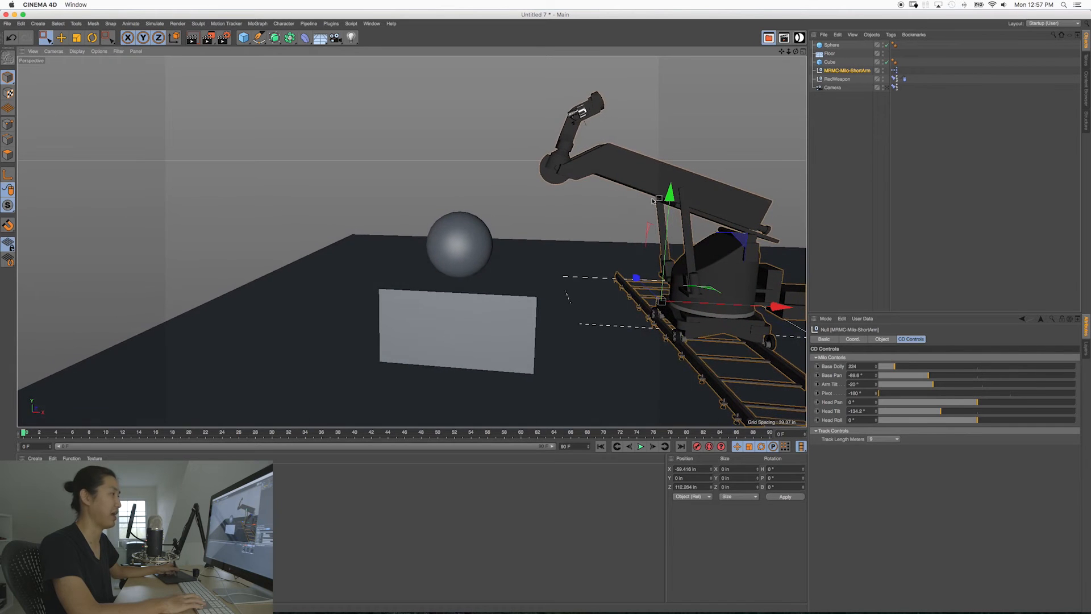
{"action": "left_click_drag", "start_coordinate": [933, 390], "coordinate": [893, 386]}
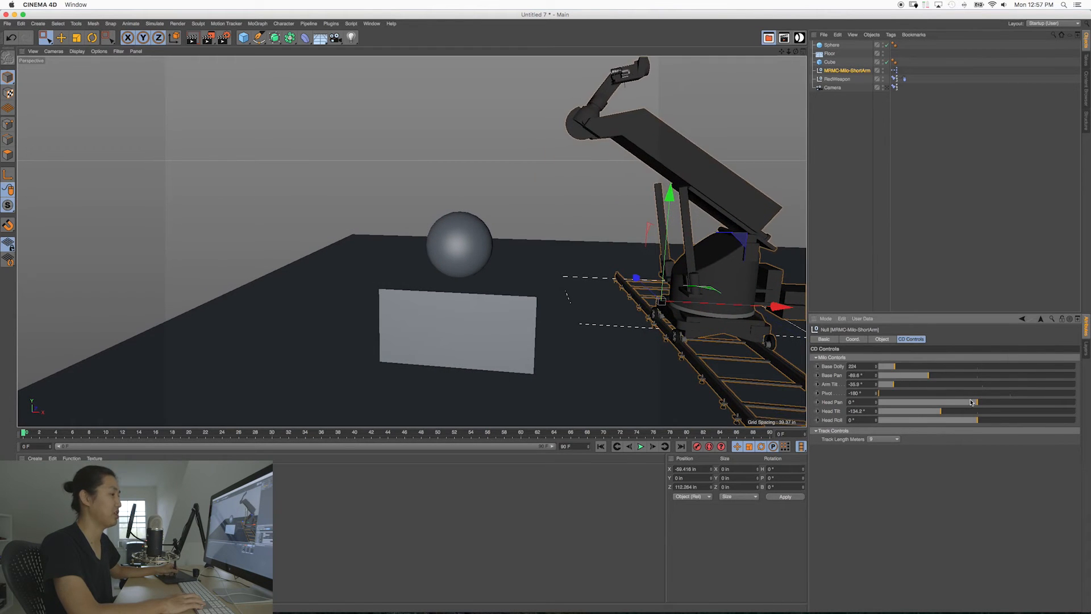
{"action": "left_click_drag", "start_coordinate": [970, 393], "coordinate": [937, 390]}
Step: Turn the camera head to a Head Pan of about -35°, Head Tilt of about -168° and Head Roll of about 34°
{"action": "right_click_drag", "start_coordinate": [732, 305], "coordinate": [695, 304], "text": "alt"}
{"action": "left_click_drag", "start_coordinate": [696, 304], "coordinate": [698, 291], "text": "alt"}
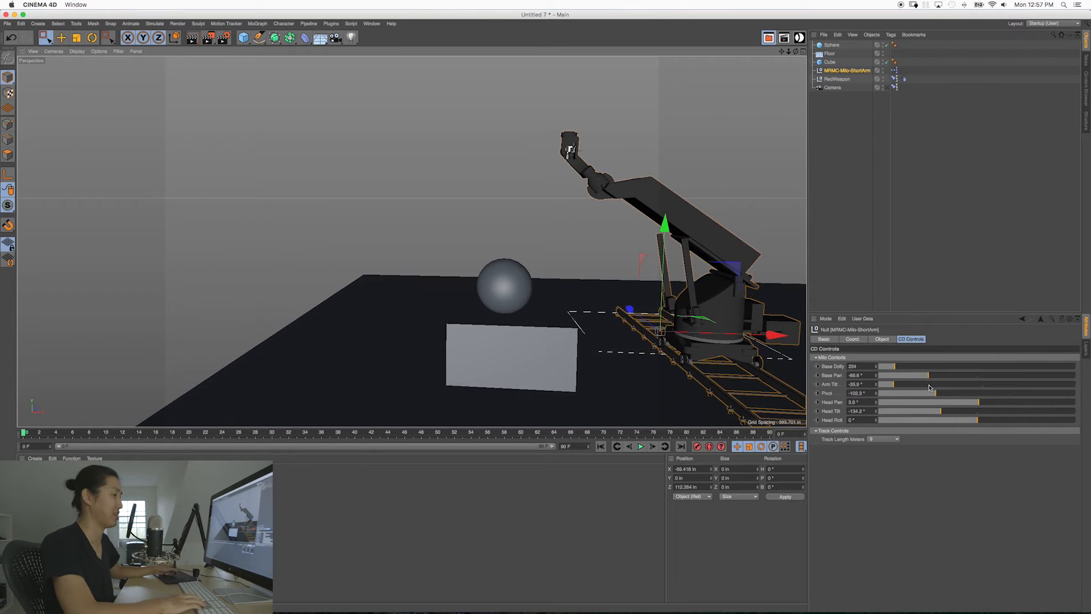
{"action": "left_click_drag", "start_coordinate": [942, 412], "coordinate": [942, 411]}
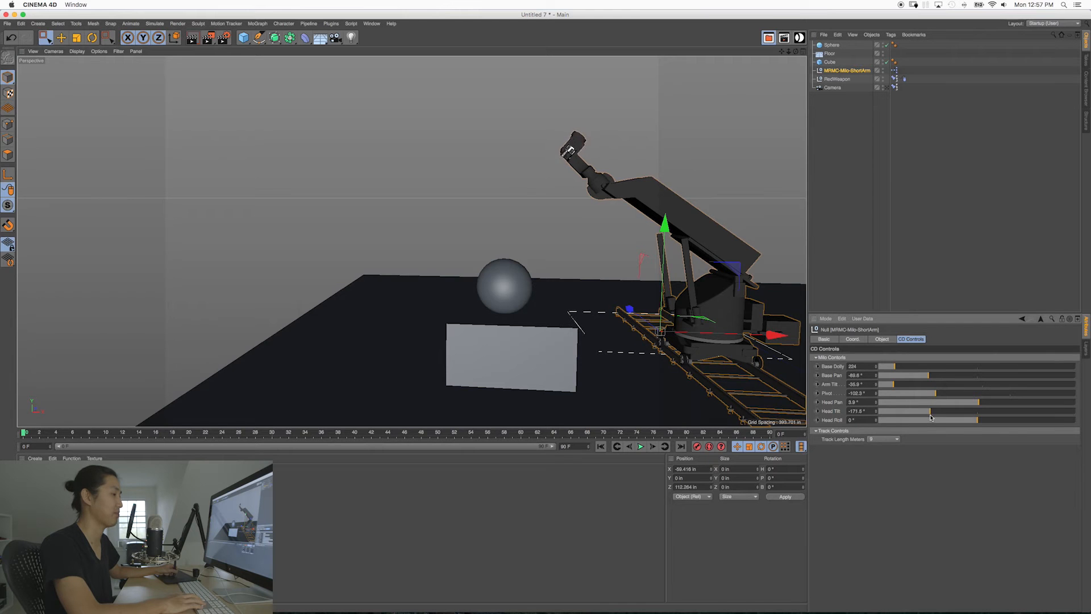
{"action": "left_click_drag", "start_coordinate": [964, 403], "coordinate": [981, 414]}
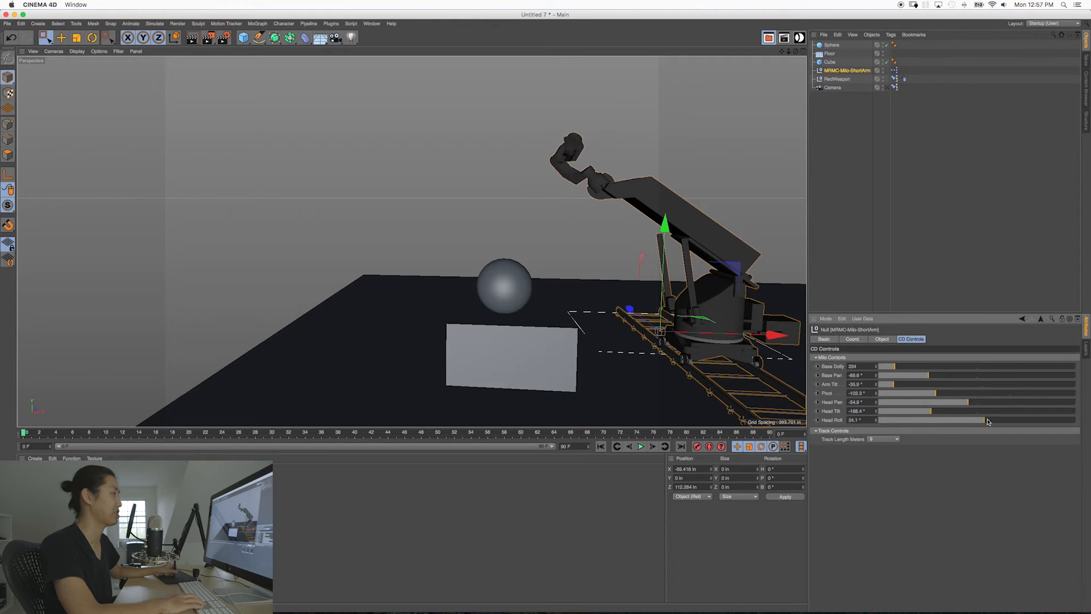
Step: Reset the Milo's Head Roll, Head Tilt, Head Pan and Pivot to 0°
{"action": "double_click", "coordinate": [859, 419]}
{"action": "type", "text": "0"}
{"action": "key", "text": "Return"}
{"action": "double_click", "coordinate": [856, 392]}
{"action": "type", "text": "0"}
{"action": "key", "text": "Return"}
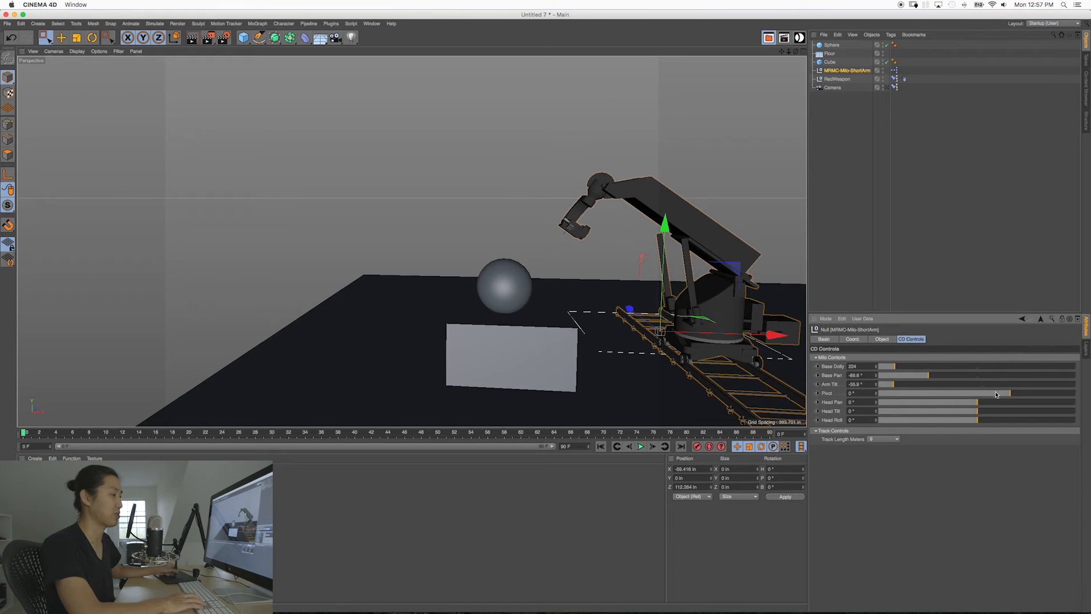
Step: Set the Milo's Pivot to about 37° so the head hangs down from the raised arm
{"action": "left_click_drag", "start_coordinate": [1009, 393], "coordinate": [1035, 394]}
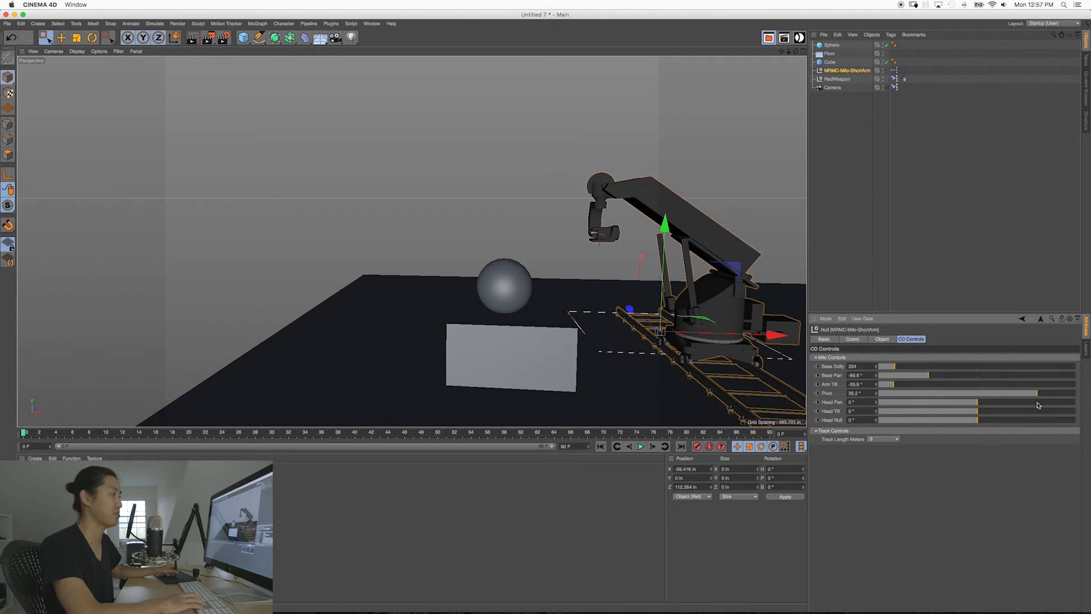
{"action": "middle_click_drag", "start_coordinate": [602, 279], "coordinate": [594, 291], "text": "alt"}
{"action": "left_click_drag", "start_coordinate": [594, 291], "coordinate": [742, 304], "text": "alt"}
{"action": "middle_click_drag", "start_coordinate": [769, 314], "coordinate": [472, 222], "text": "alt"}
{"action": "left_click_drag", "start_coordinate": [597, 225], "coordinate": [582, 245], "text": "alt"}
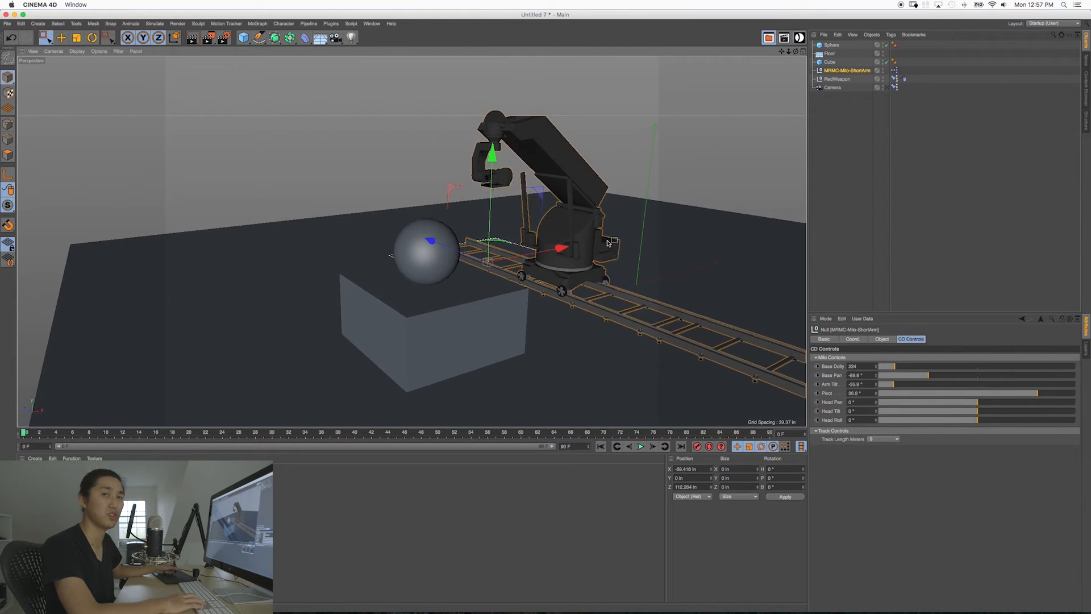
{"action": "left_click_drag", "start_coordinate": [573, 245], "coordinate": [528, 248], "text": "alt"}
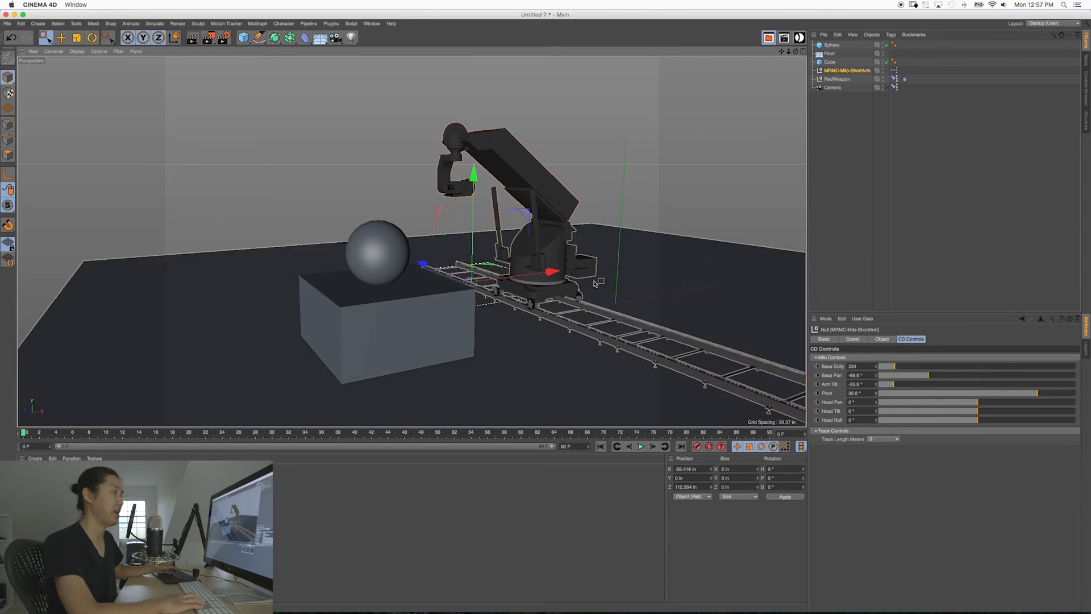
{"action": "left_click_drag", "start_coordinate": [546, 252], "coordinate": [534, 238], "text": "alt"}
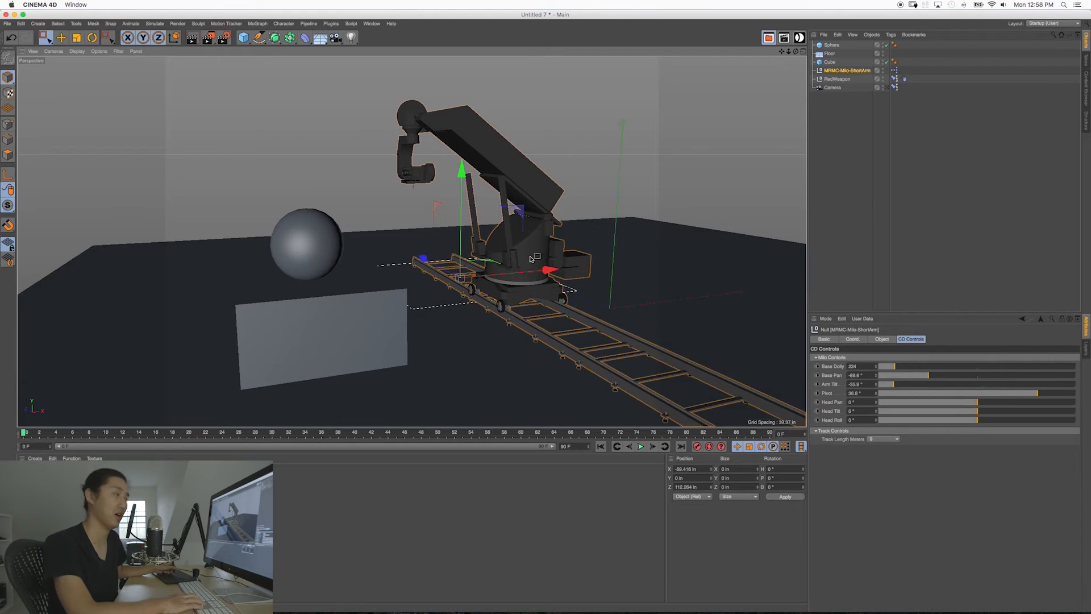
Step: Return to the two-view layout and aim at the sphere with a Head Pan of about 18° and Head Tilt of about 26°
{"action": "middle_click", "coordinate": [545, 284]}
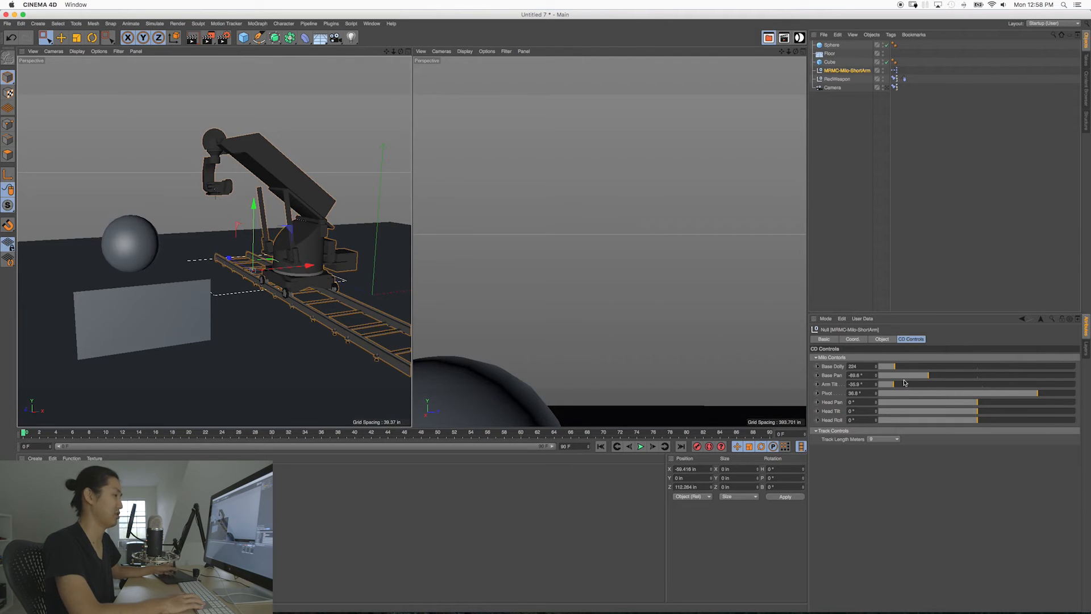
{"action": "left_click_drag", "start_coordinate": [307, 244], "coordinate": [257, 312], "text": "alt"}
{"action": "left_click_drag", "start_coordinate": [977, 407], "coordinate": [984, 413]}
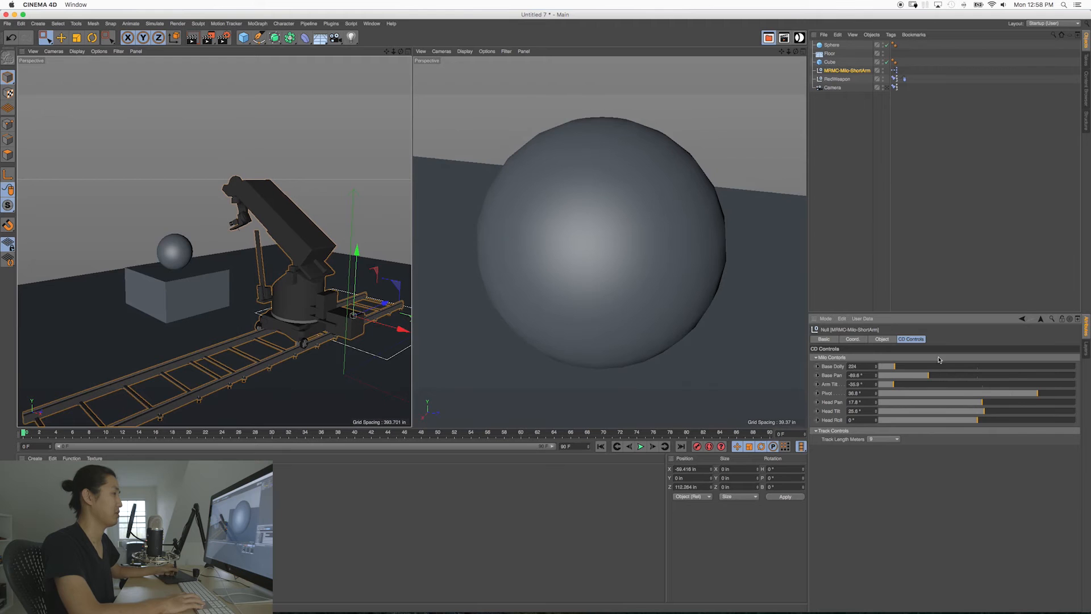
Step: Set the focal length of the rig's camera to 25 mm
{"action": "left_click", "coordinate": [833, 89]}
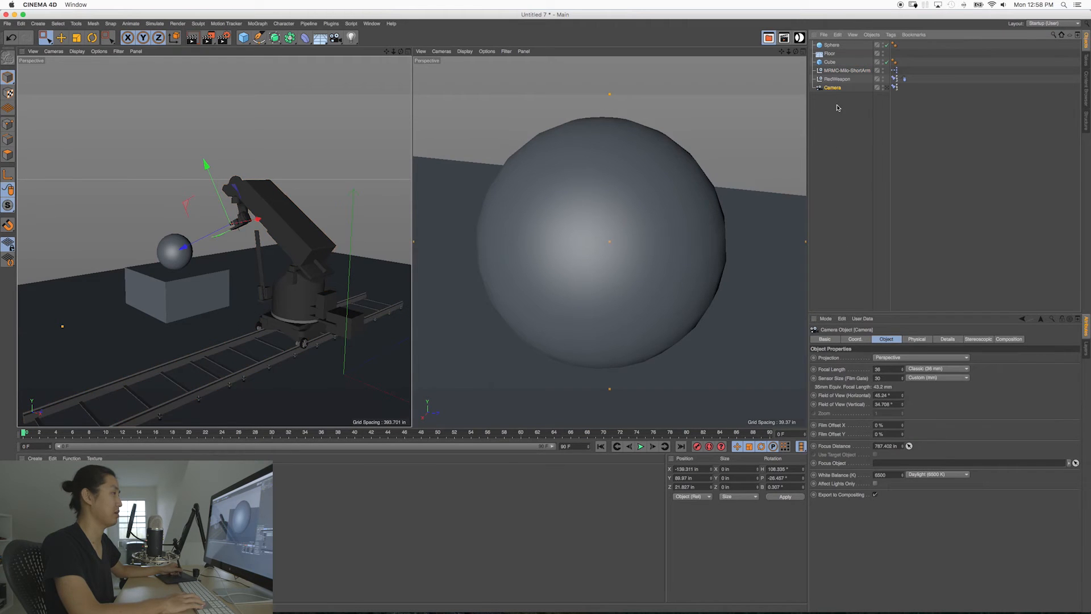
{"action": "double_click", "coordinate": [886, 369]}
{"action": "type", "text": "25"}
{"action": "key", "text": "Return"}
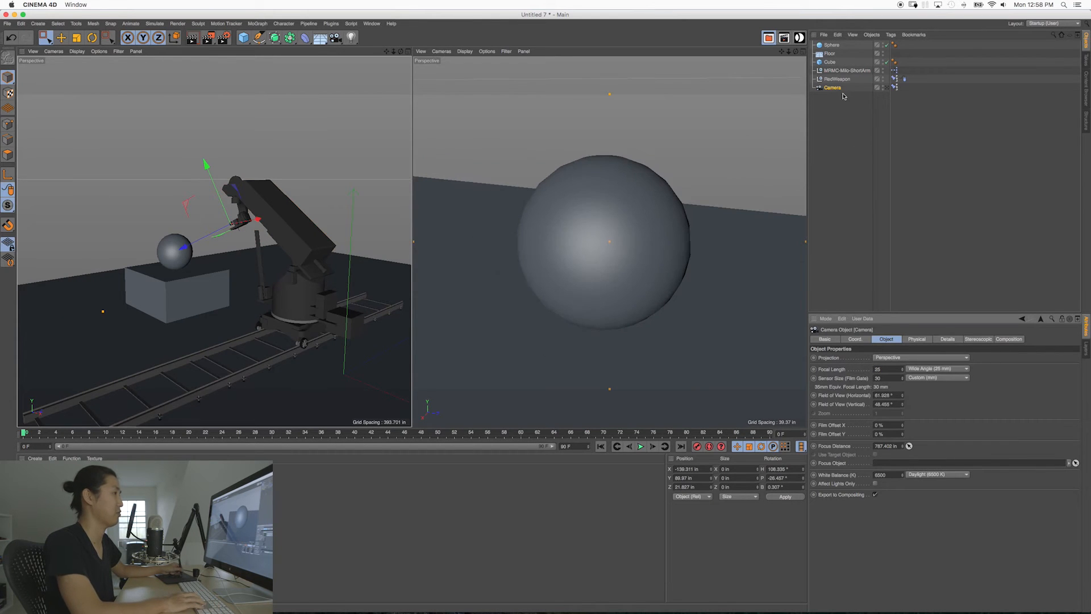
Step: Key all of the Milo's motion controls, from Base Dolly to Head Roll, at frame 0
{"action": "left_click", "coordinate": [837, 71]}
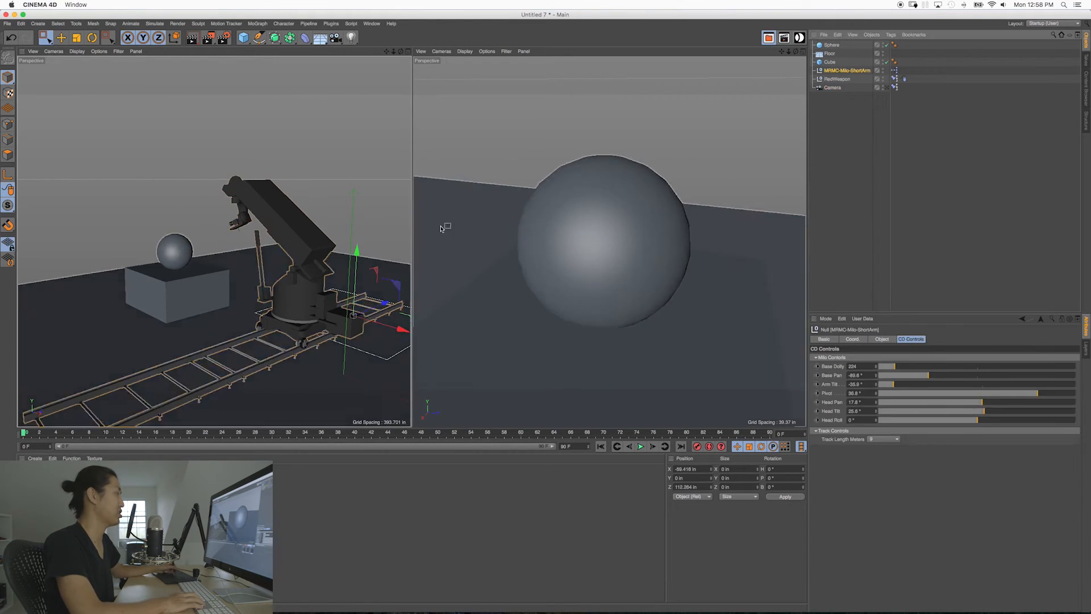
{"action": "left_click_drag", "start_coordinate": [267, 282], "coordinate": [322, 297], "text": "alt"}
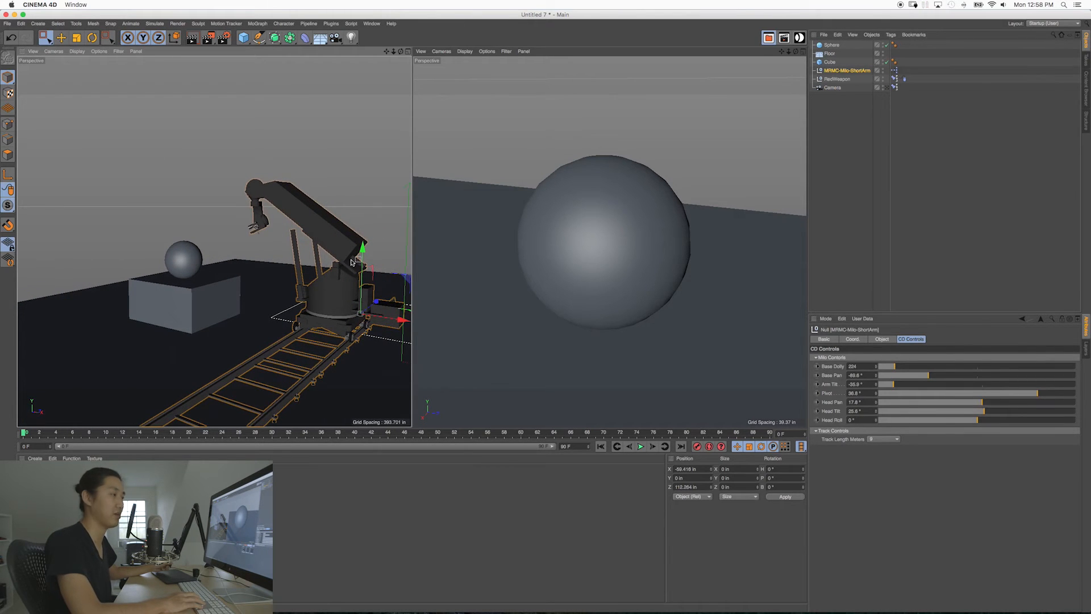
{"action": "left_click", "coordinate": [817, 367]}
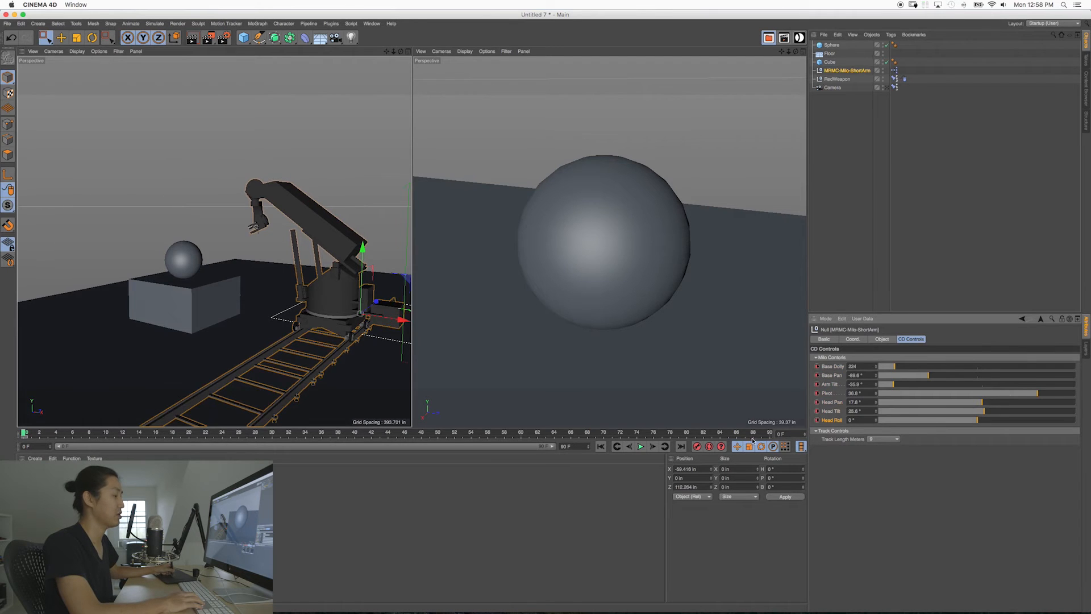
Step: Extend the animation to 300 frames, show the full range in the timeline and go to frame 300
{"action": "double_click", "coordinate": [565, 446]}
{"action": "type", "text": "300"}
{"action": "key", "text": "Return"}
{"action": "left_click_drag", "start_coordinate": [708, 433], "coordinate": [756, 435]}
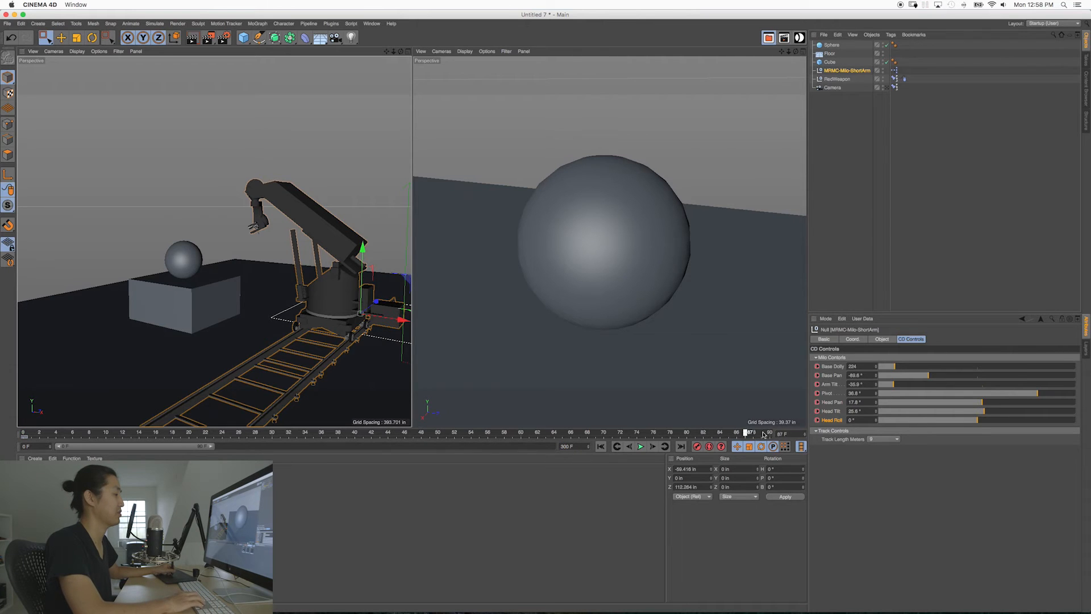
{"action": "left_click_drag", "start_coordinate": [212, 448], "coordinate": [550, 447]}
{"action": "left_click", "coordinate": [769, 433]}
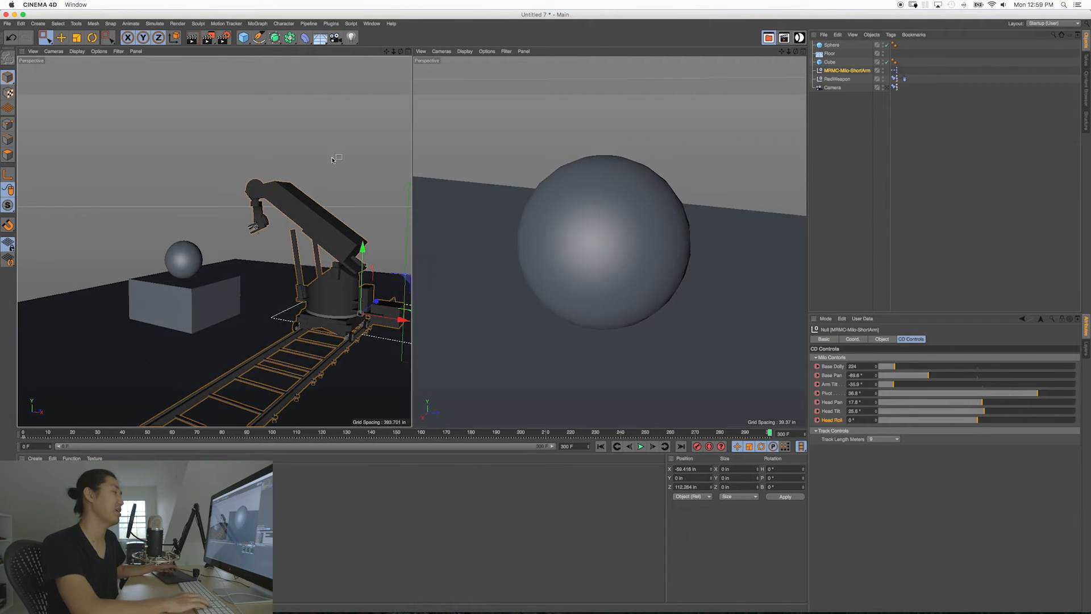
Step: Try sliding the Milo along its track to a Base Dolly of about 474
{"action": "left_click_drag", "start_coordinate": [347, 269], "coordinate": [318, 287], "text": "alt"}
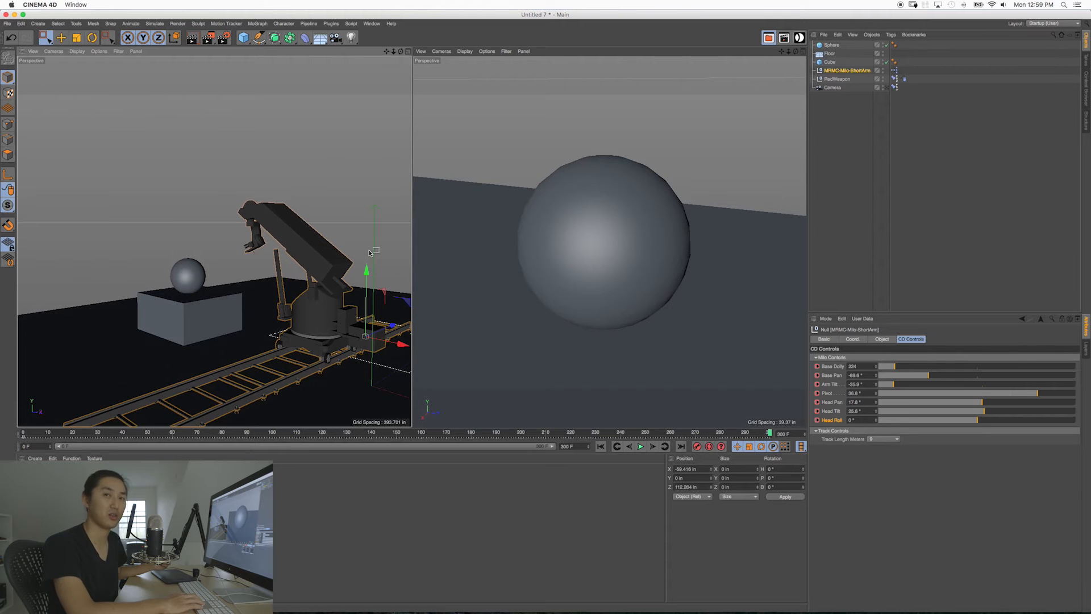
{"action": "mouse_move", "coordinate": [318, 283]}
{"action": "left_mouse_down", "text": "alt"}
{"action": "mouse_move", "coordinate": [362, 287]}
{"action": "mouse_move", "coordinate": [300, 294]}
{"action": "mouse_move", "coordinate": [363, 289]}
{"action": "mouse_move", "coordinate": [304, 296]}
{"action": "mouse_move", "coordinate": [314, 293]}
{"action": "left_mouse_up", "text": "alt"}
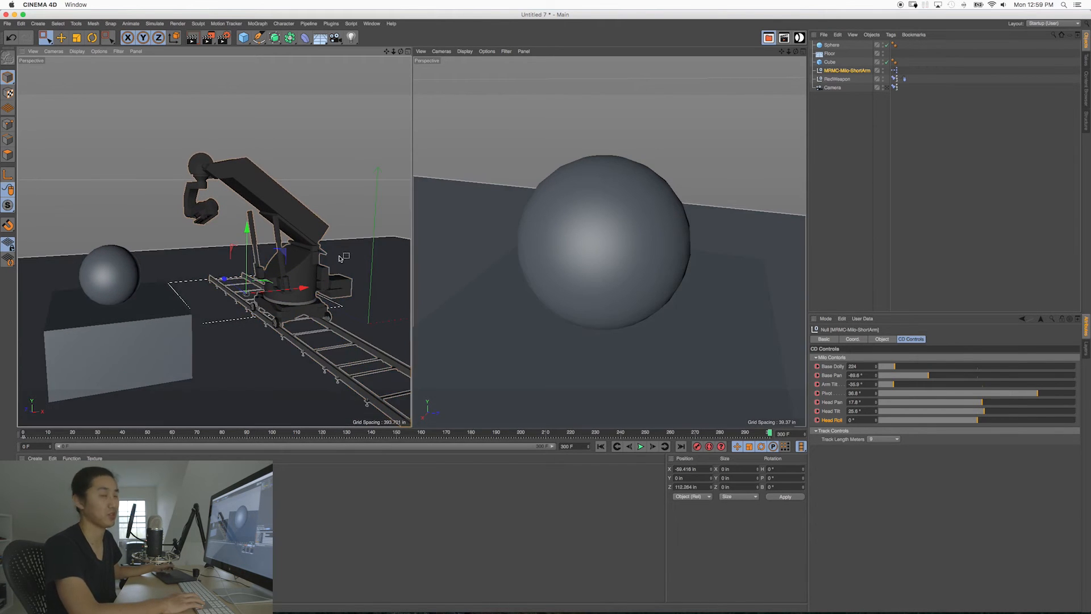
{"action": "left_click_drag", "start_coordinate": [293, 271], "coordinate": [318, 293], "text": "alt"}
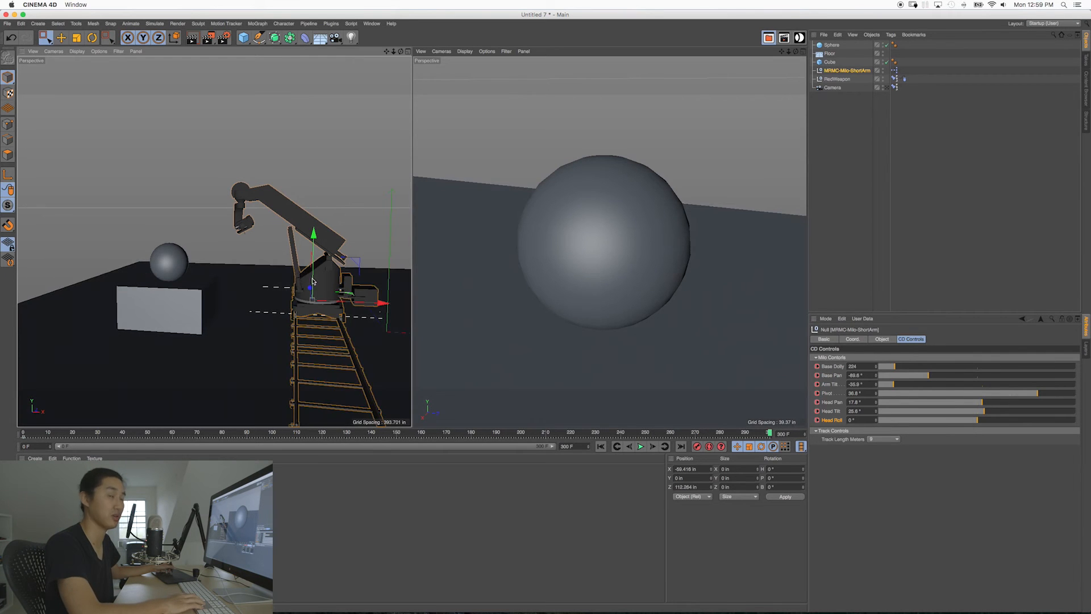
{"action": "middle_click_drag", "start_coordinate": [325, 291], "coordinate": [324, 293], "text": "alt"}
{"action": "left_click_drag", "start_coordinate": [324, 294], "coordinate": [302, 300], "text": "alt"}
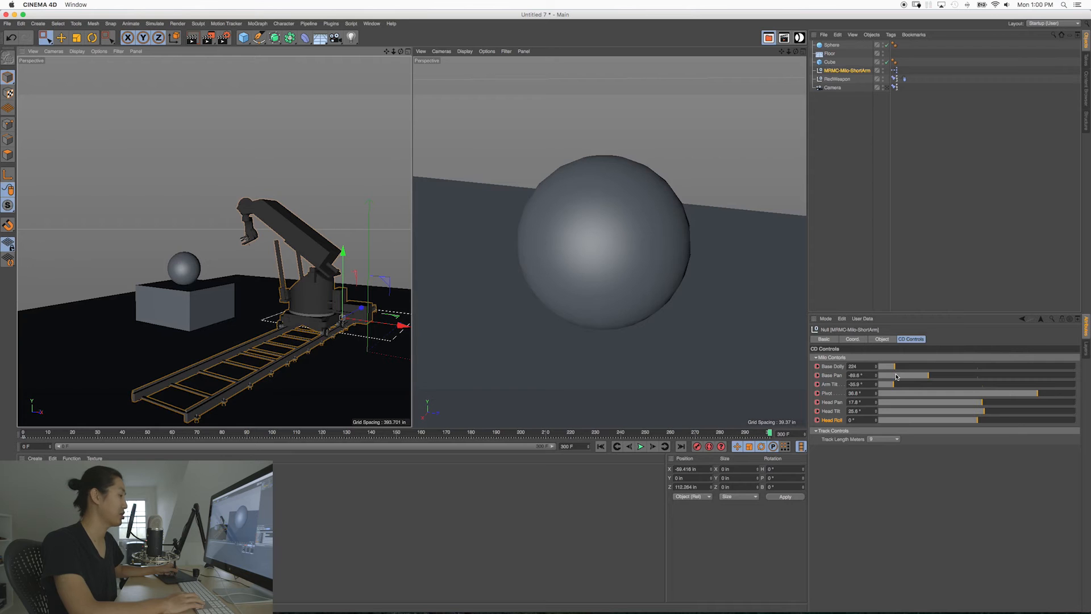
{"action": "left_click_drag", "start_coordinate": [894, 367], "coordinate": [909, 367]}
{"action": "mouse_move", "coordinate": [258, 321]}
{"action": "left_mouse_down", "text": "alt"}
{"action": "mouse_move", "coordinate": [223, 323]}
{"action": "mouse_move", "coordinate": [293, 320]}
{"action": "mouse_move", "coordinate": [230, 321]}
{"action": "mouse_move", "coordinate": [273, 318]}
{"action": "left_mouse_up", "text": "alt"}
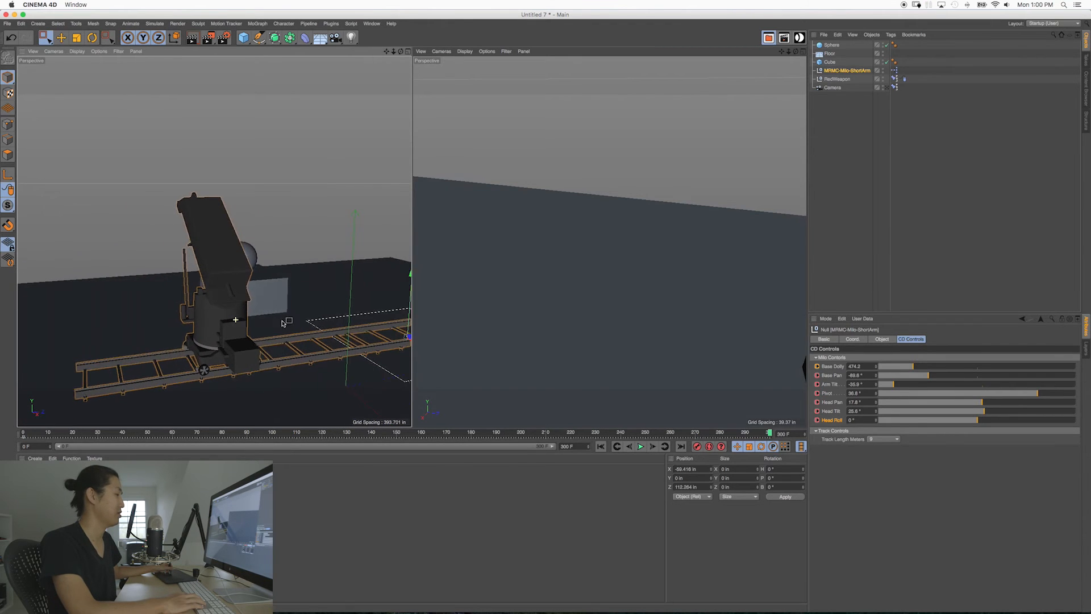
Step: At frame 0, reframe the sphere with Base Pan about -103°, Head Pan about 42° and Head Tilt about 24°, and update their keyframes
{"action": "left_click", "coordinate": [361, 433]}
{"action": "left_click_drag", "start_coordinate": [361, 433], "coordinate": [180, 433]}
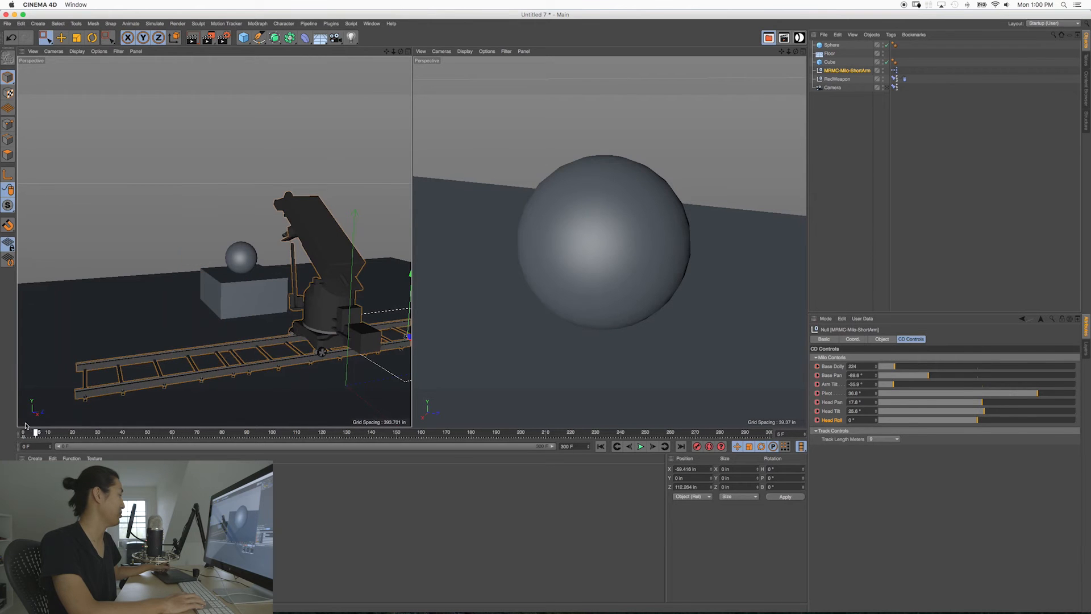
{"action": "left_click_drag", "start_coordinate": [875, 375], "coordinate": [898, 300]}
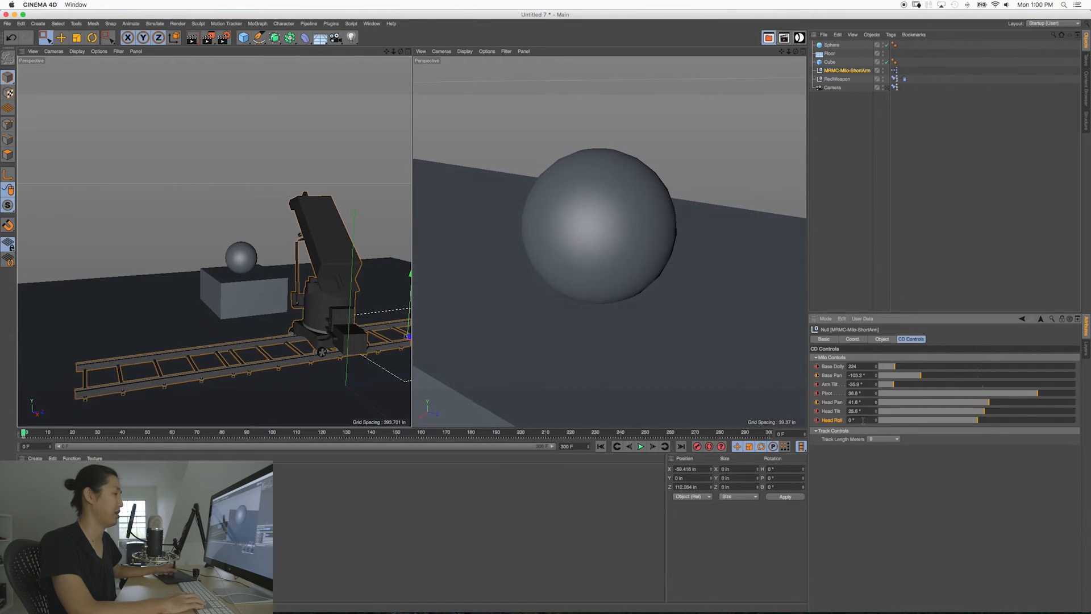
{"action": "left_click_drag", "start_coordinate": [876, 410], "coordinate": [874, 435]}
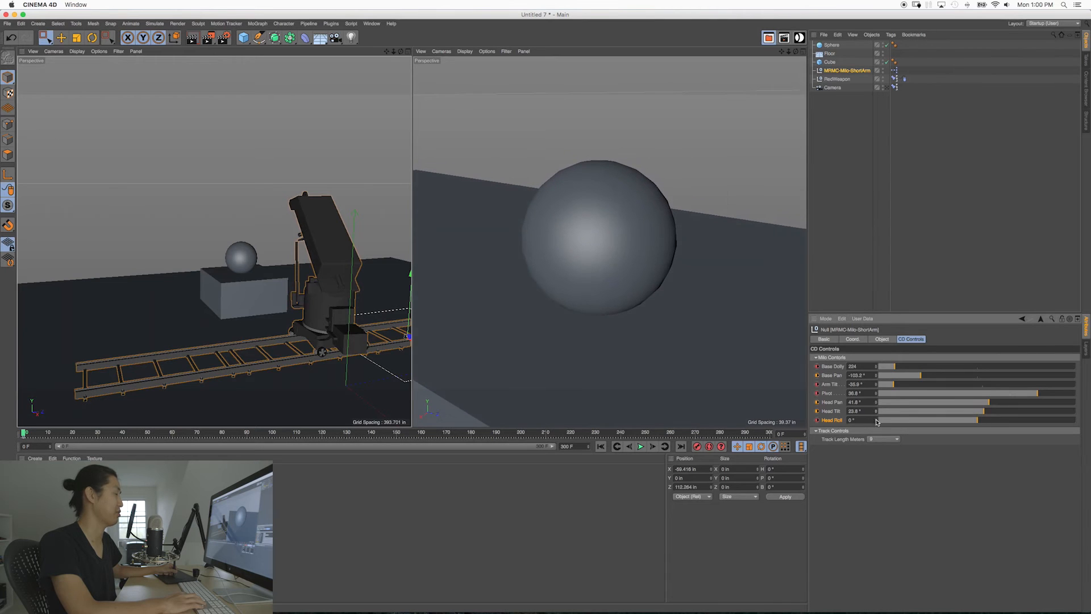
{"action": "left_click_drag", "start_coordinate": [278, 253], "coordinate": [260, 250], "text": "alt"}
{"action": "middle_click_drag", "start_coordinate": [259, 250], "coordinate": [291, 222], "text": "alt"}
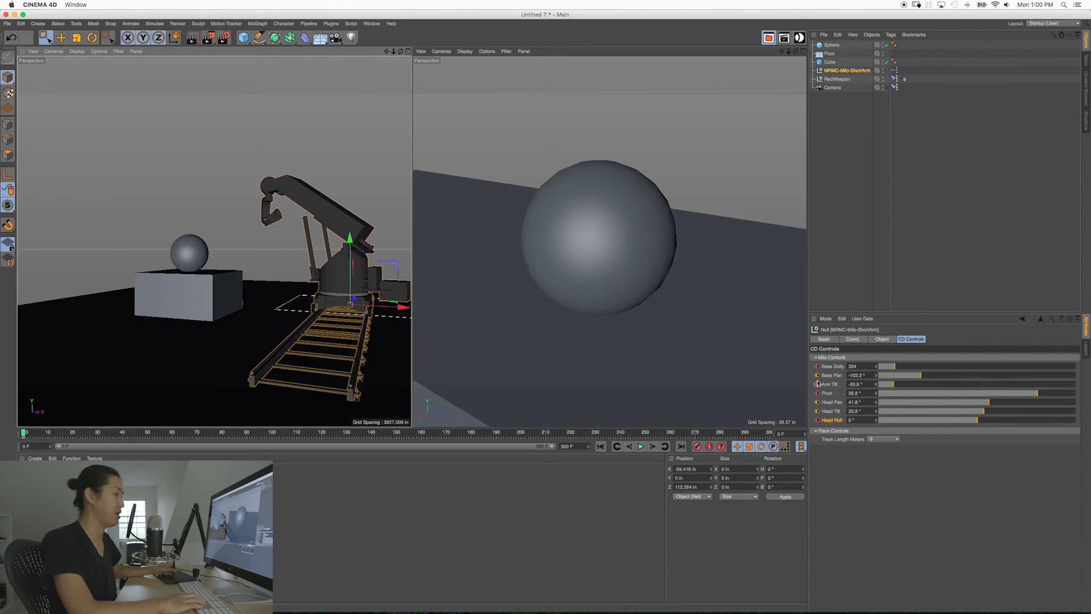
{"action": "left_click_drag", "start_coordinate": [817, 375], "coordinate": [817, 388], "text": "ctrl"}
Step: At frame 300, move the Milo to a Base Dolly of about 342 and a Base Pan of about -63.5°
{"action": "left_click_drag", "start_coordinate": [268, 291], "coordinate": [329, 275], "text": "alt"}
{"action": "left_click", "coordinate": [680, 446]}
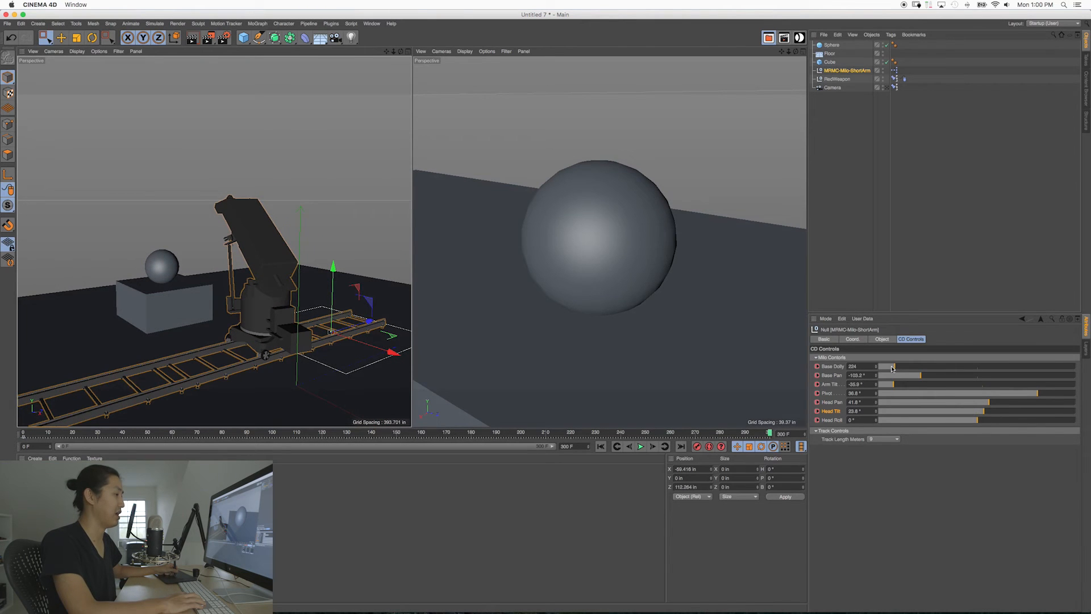
{"action": "left_click_drag", "start_coordinate": [875, 369], "coordinate": [878, 273]}
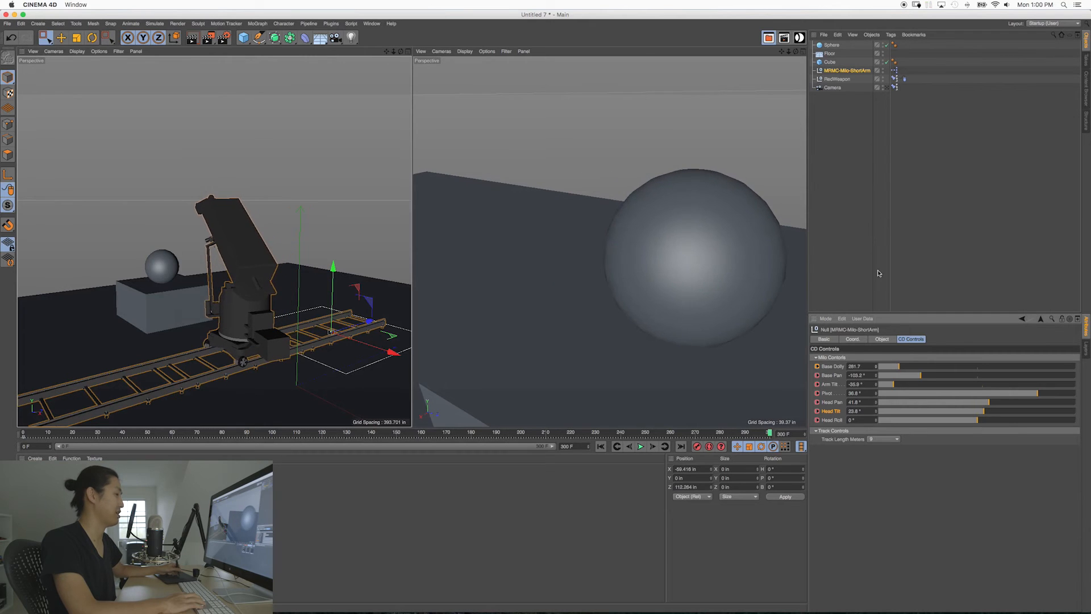
{"action": "left_click_drag", "start_coordinate": [874, 368], "coordinate": [869, 235]}
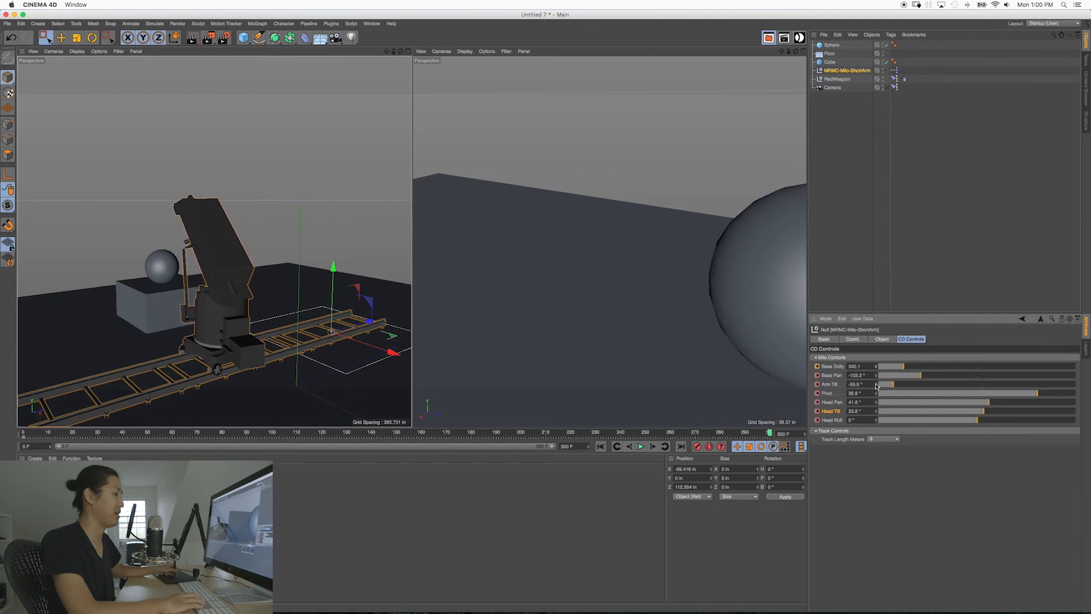
{"action": "left_click_drag", "start_coordinate": [875, 377], "coordinate": [908, 209]}
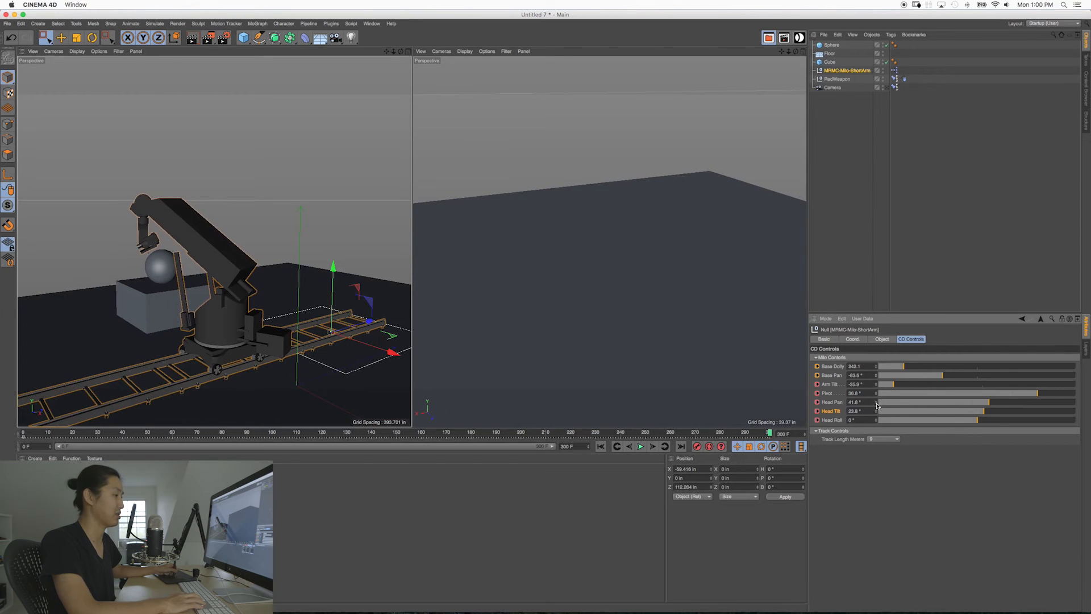
Step: Aim back at the sphere with a Head Pan of about -64° and Head Tilt of about 21°, and key the changed controls
{"action": "left_click_drag", "start_coordinate": [876, 403], "coordinate": [874, 448]}
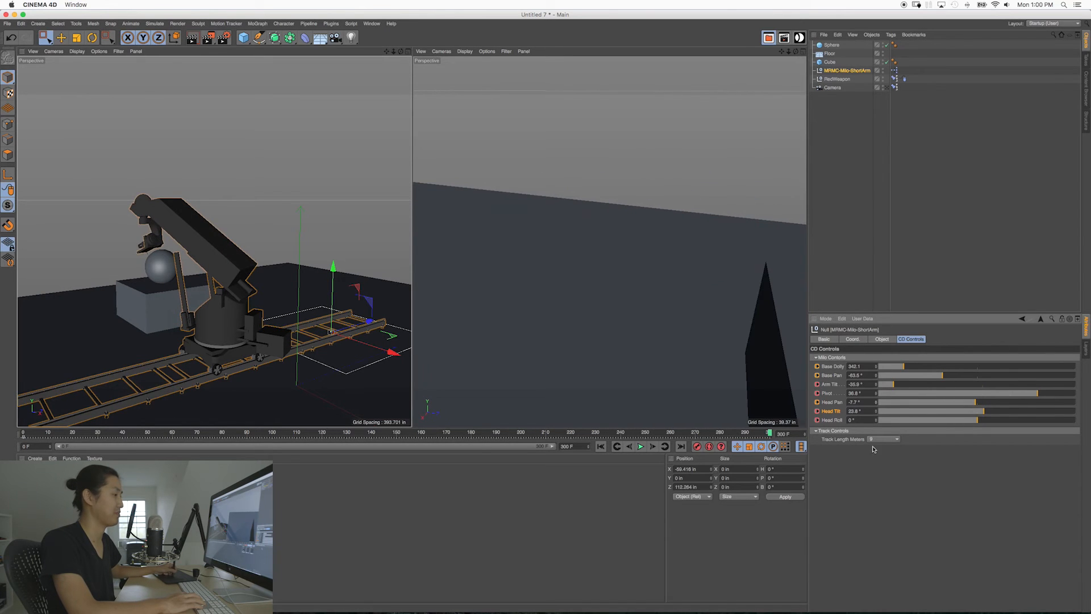
{"action": "left_click_drag", "start_coordinate": [875, 405], "coordinate": [867, 490]}
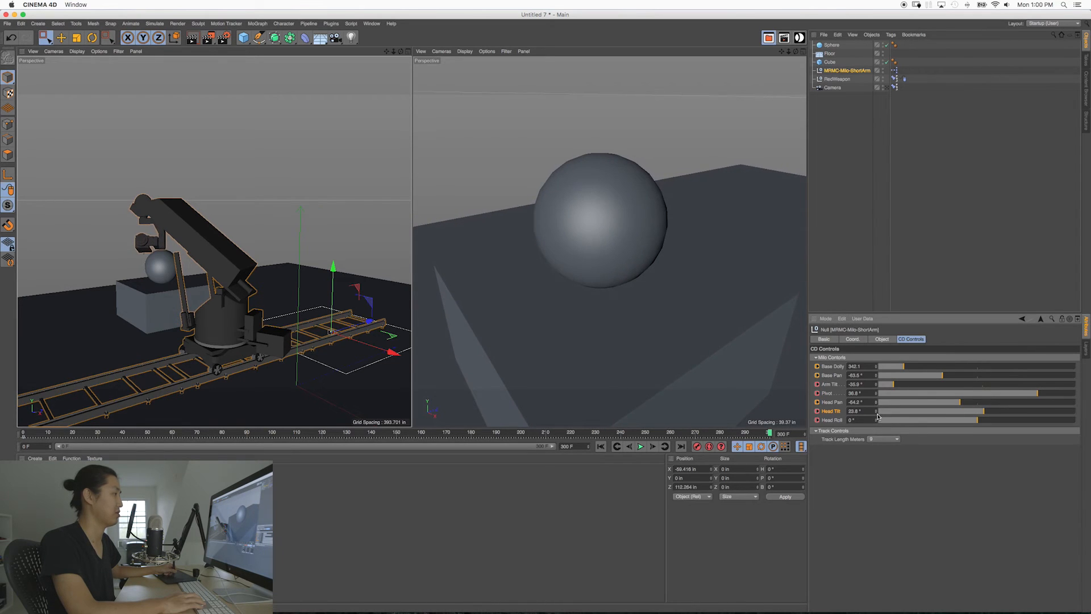
{"action": "left_click_drag", "start_coordinate": [878, 416], "coordinate": [845, 429]}
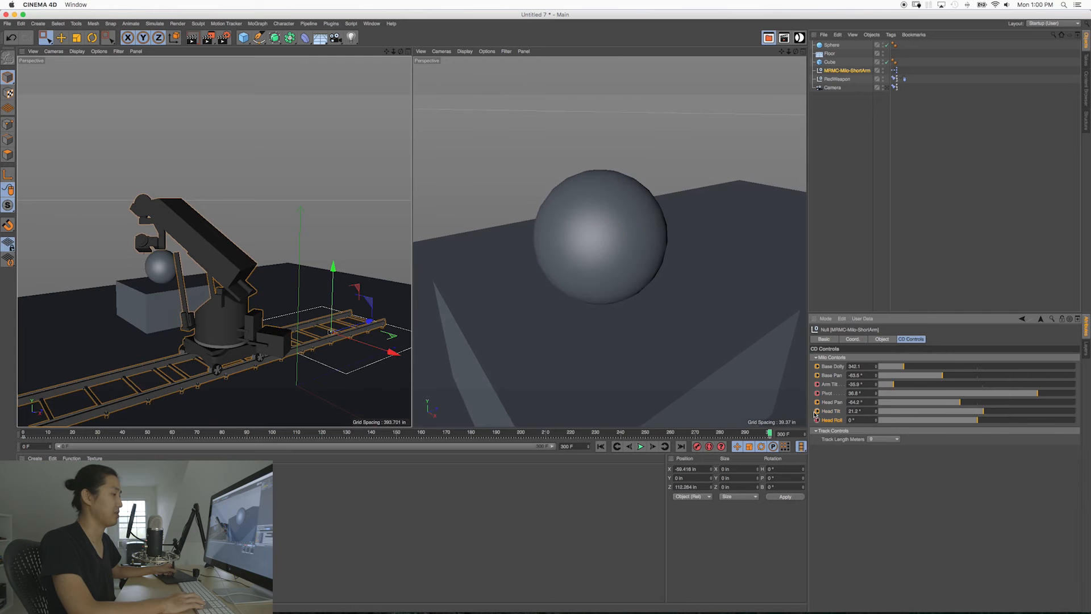
{"action": "left_click", "coordinate": [817, 367], "text": "ctrl"}
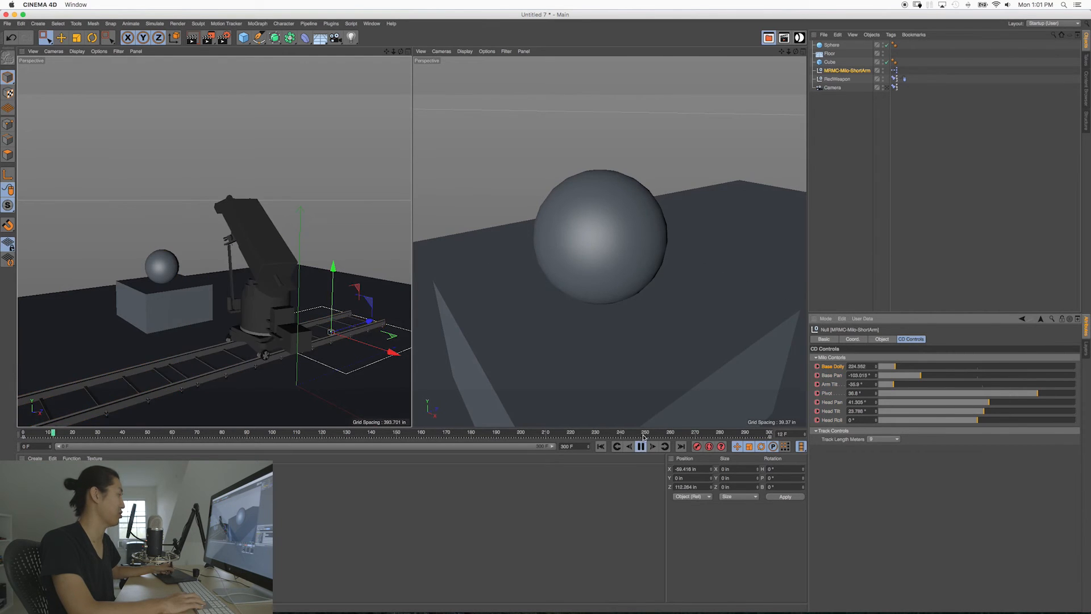
Step: Play back the camera move and examine it from several angles around the rig and through the enlarged camera view
{"action": "middle_click", "coordinate": [205, 303]}
{"action": "middle_click_drag", "start_coordinate": [368, 327], "coordinate": [357, 306], "text": "alt"}
{"action": "left_click_drag", "start_coordinate": [355, 305], "coordinate": [511, 269], "text": "alt"}
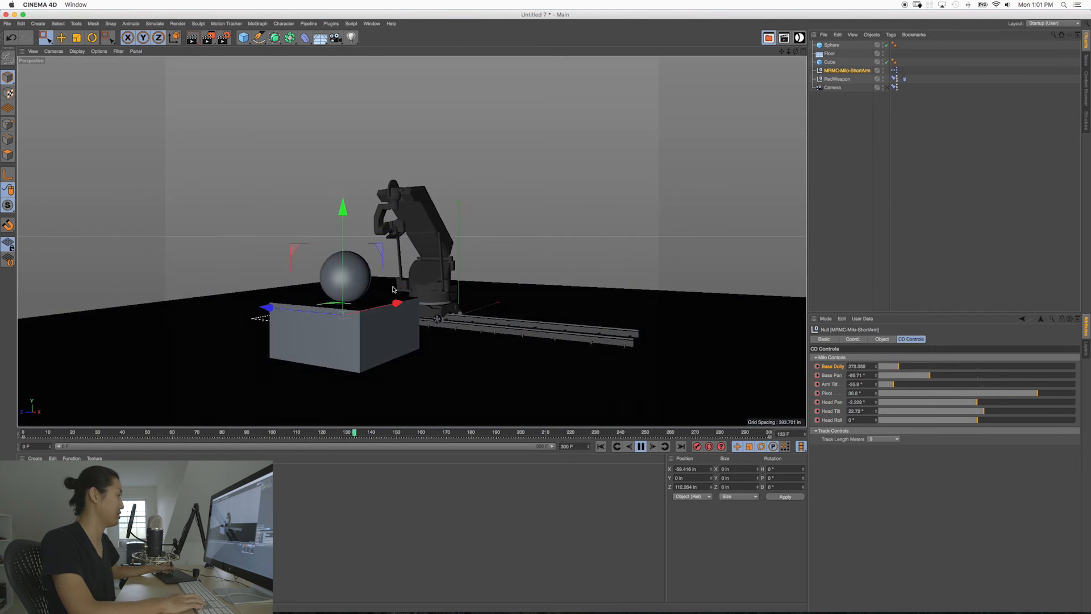
{"action": "right_click_drag", "start_coordinate": [449, 301], "coordinate": [516, 309], "text": "alt"}
{"action": "left_click_drag", "start_coordinate": [443, 304], "coordinate": [525, 306], "text": "alt"}
{"action": "left_click_drag", "start_coordinate": [401, 242], "coordinate": [511, 273], "text": "alt"}
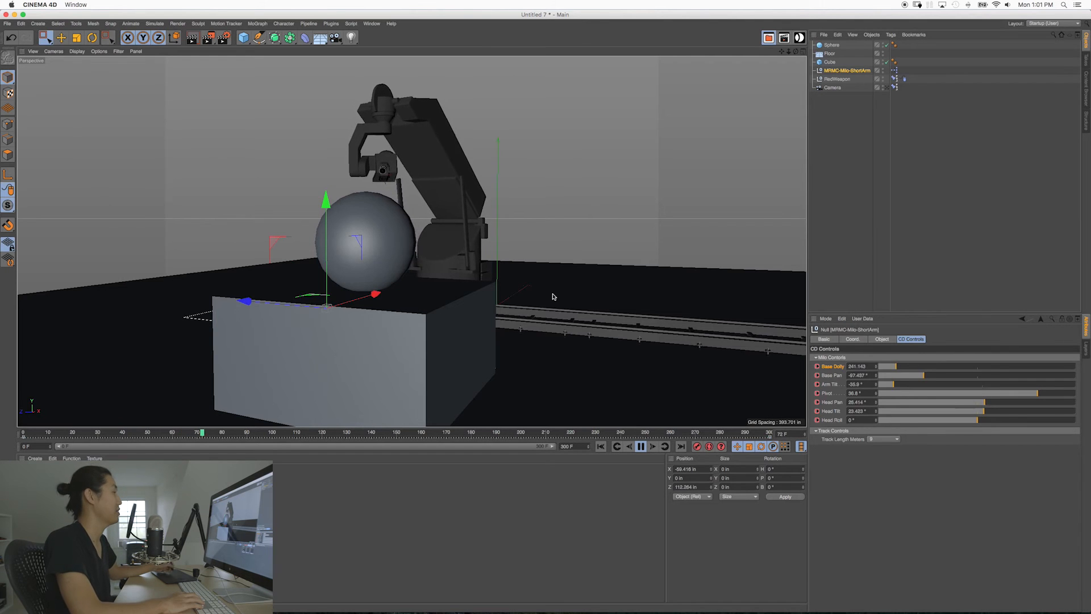
{"action": "left_click_drag", "start_coordinate": [397, 243], "coordinate": [369, 240], "text": "alt"}
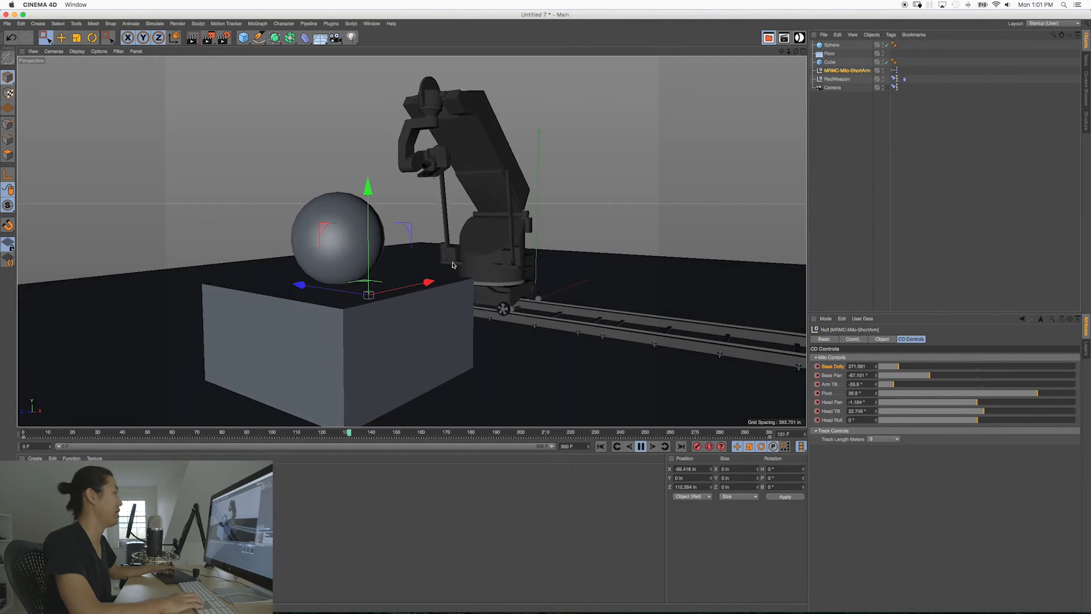
{"action": "middle_click", "coordinate": [471, 263]}
{"action": "middle_click", "coordinate": [579, 287]}
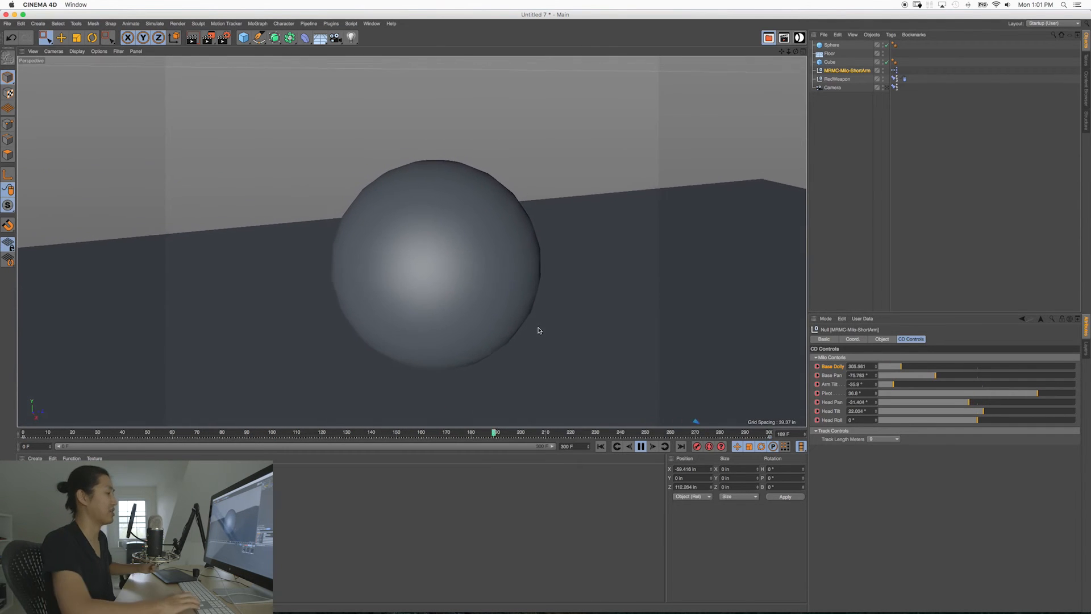
{"action": "left_click", "coordinate": [641, 445]}
Step: Select every object in the scene, including the Milo rig, camera, sphere, cube and floor, and delete them
{"action": "middle_click", "coordinate": [510, 328]}
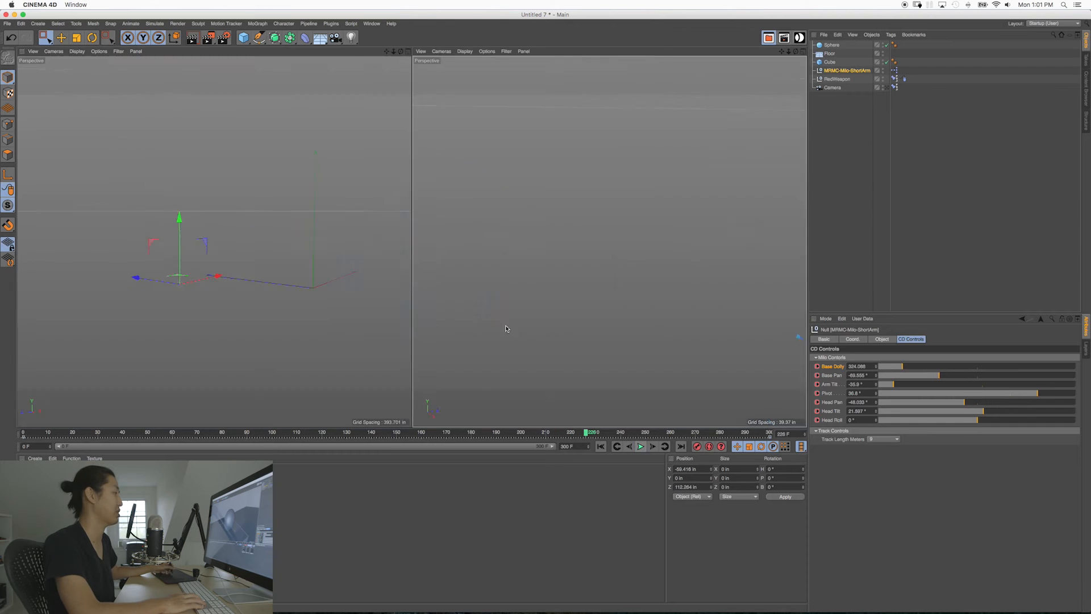
{"action": "middle_click", "coordinate": [278, 264]}
{"action": "left_click_drag", "start_coordinate": [614, 244], "coordinate": [441, 243], "text": "alt"}
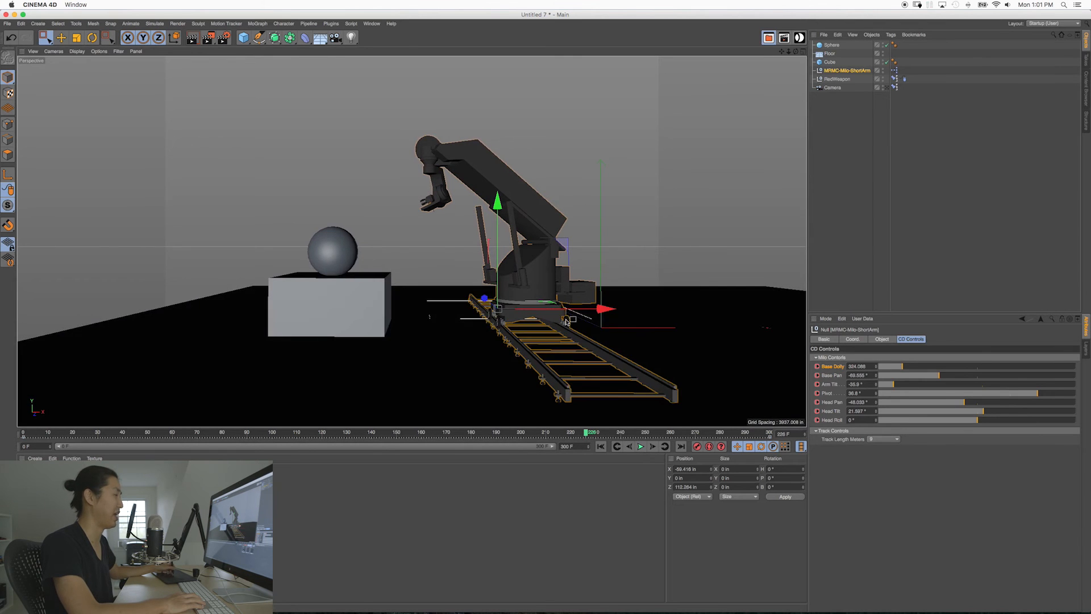
{"action": "left_click_drag", "start_coordinate": [393, 242], "coordinate": [533, 303], "text": "alt"}
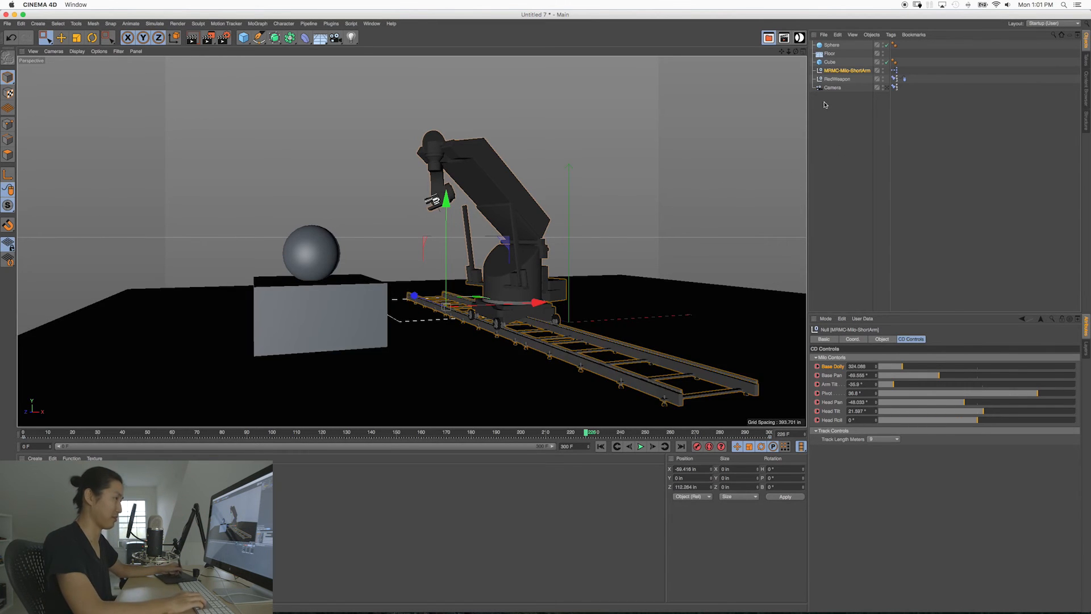
{"action": "left_click_drag", "start_coordinate": [837, 136], "coordinate": [817, 48]}
{"action": "key", "text": "Delete"}
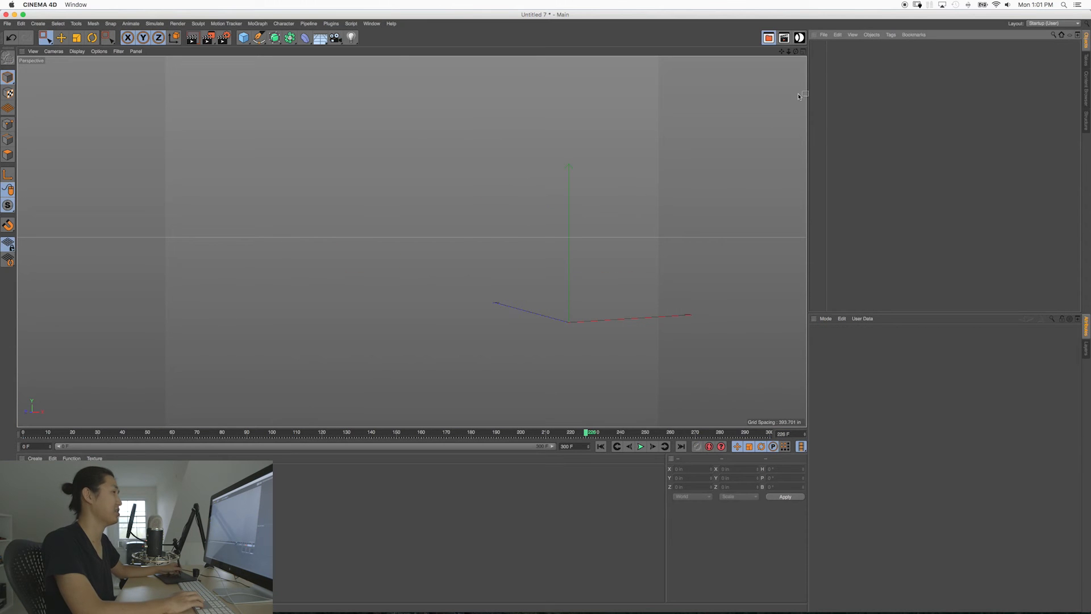
Step: Open the Cine Designer window and choose RedWeapon.c4d as the camera for the Camera Builder
{"action": "left_click", "coordinate": [799, 38]}
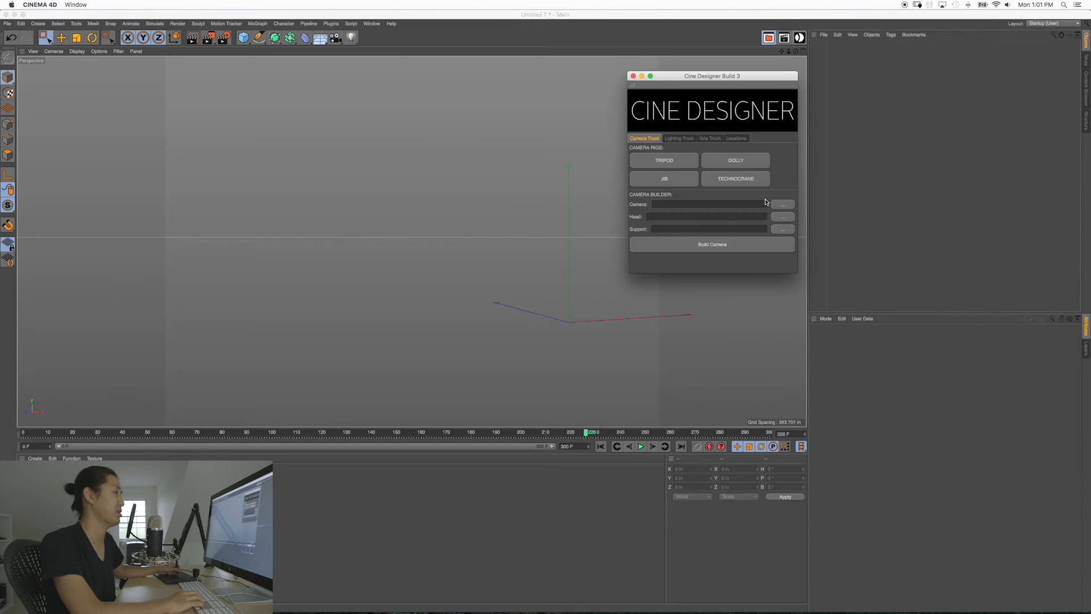
{"action": "left_click", "coordinate": [779, 205]}
{"action": "left_click", "coordinate": [660, 110]}
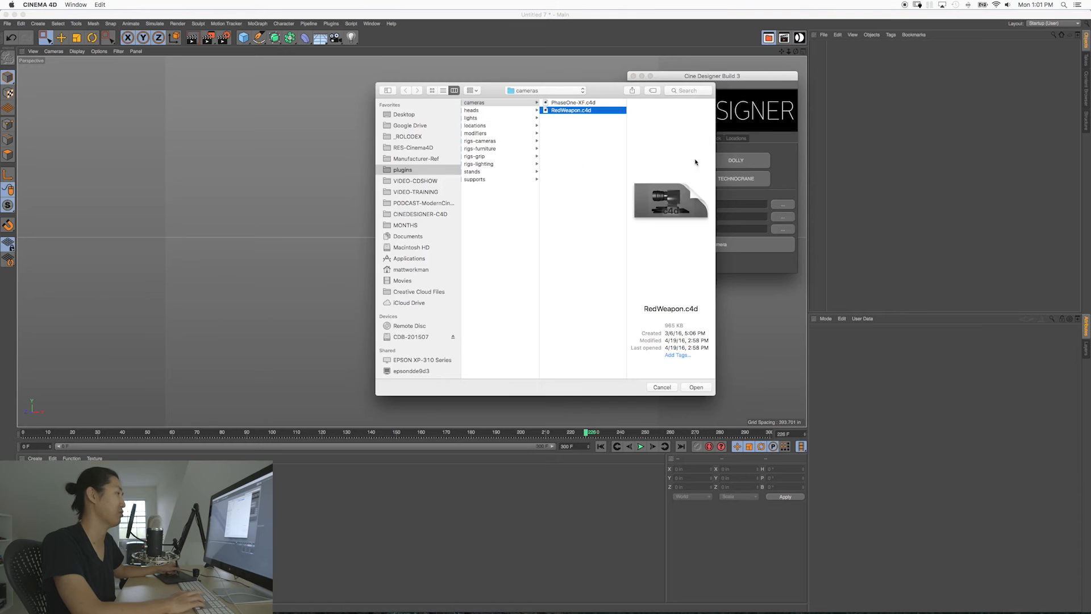
{"action": "key", "text": "Return"}
Step: Choose the Milo Titan Arm from the MarkRobertsMotionControl supports, build the camera rig and close the Cine Designer window
{"action": "left_click", "coordinate": [777, 230]}
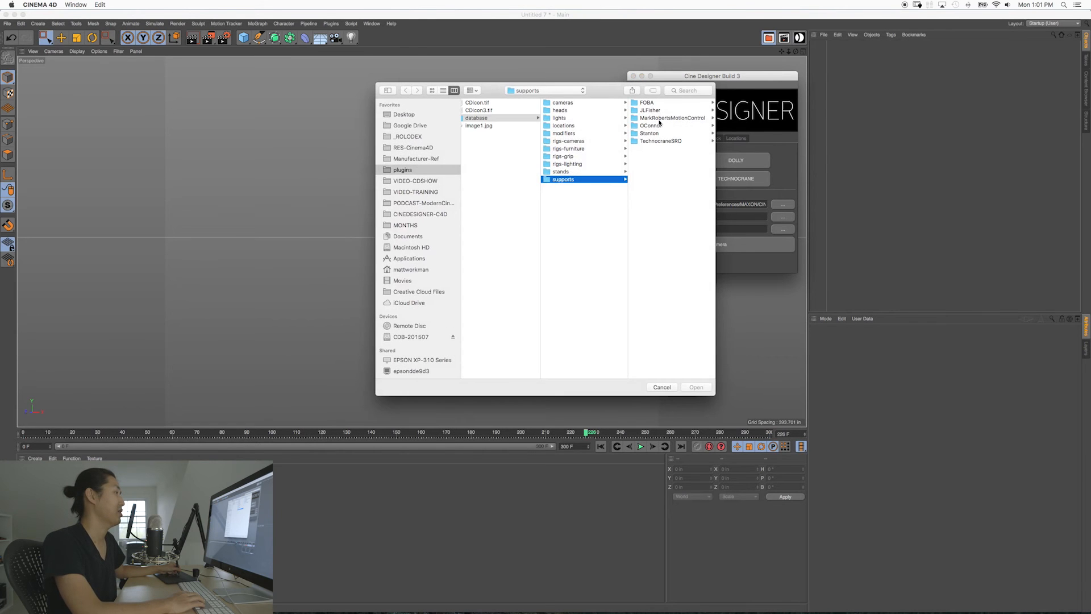
{"action": "left_click", "coordinate": [659, 118]}
{"action": "key", "text": "Return"}
{"action": "left_click", "coordinate": [712, 244]}
{"action": "left_click", "coordinate": [633, 76]}
Step: Examine the newly built Milo Titan Arm rig from several angles
{"action": "left_click_drag", "start_coordinate": [596, 187], "coordinate": [459, 242], "text": "alt"}
{"action": "middle_click_drag", "start_coordinate": [459, 242], "coordinate": [500, 240], "text": "alt"}
{"action": "left_click_drag", "start_coordinate": [500, 240], "coordinate": [503, 256], "text": "alt"}
{"action": "right_click_drag", "start_coordinate": [502, 255], "coordinate": [543, 254], "text": "alt"}
{"action": "middle_click_drag", "start_coordinate": [542, 254], "coordinate": [550, 268], "text": "alt"}
{"action": "left_click_drag", "start_coordinate": [550, 268], "coordinate": [568, 267], "text": "alt"}
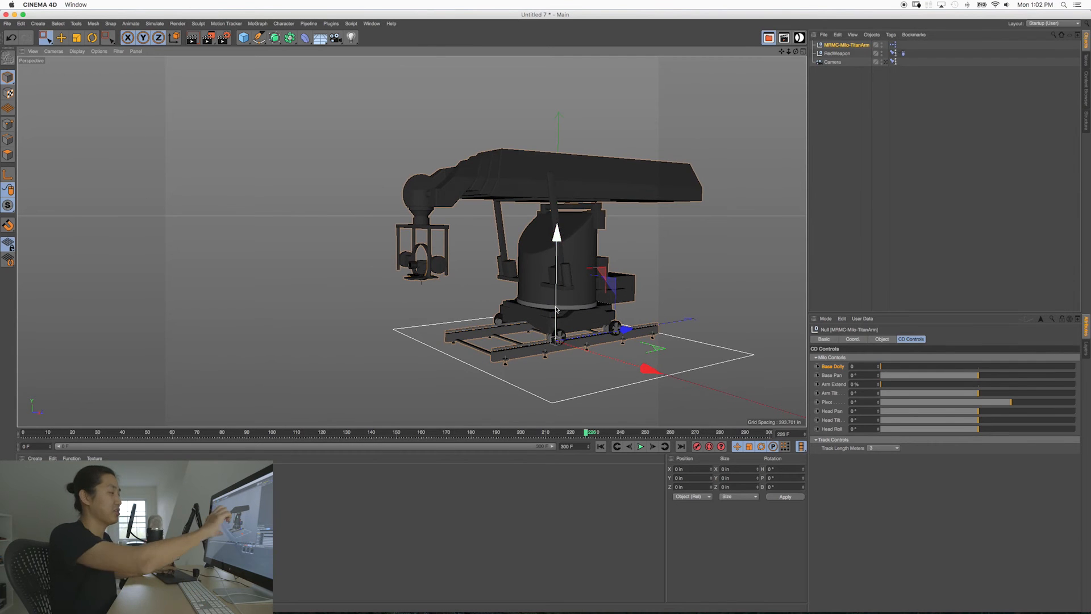
Step: Set the track length of the Milo Titan Arm rig to 30 meters
{"action": "left_click_drag", "start_coordinate": [527, 302], "coordinate": [547, 283], "text": "alt"}
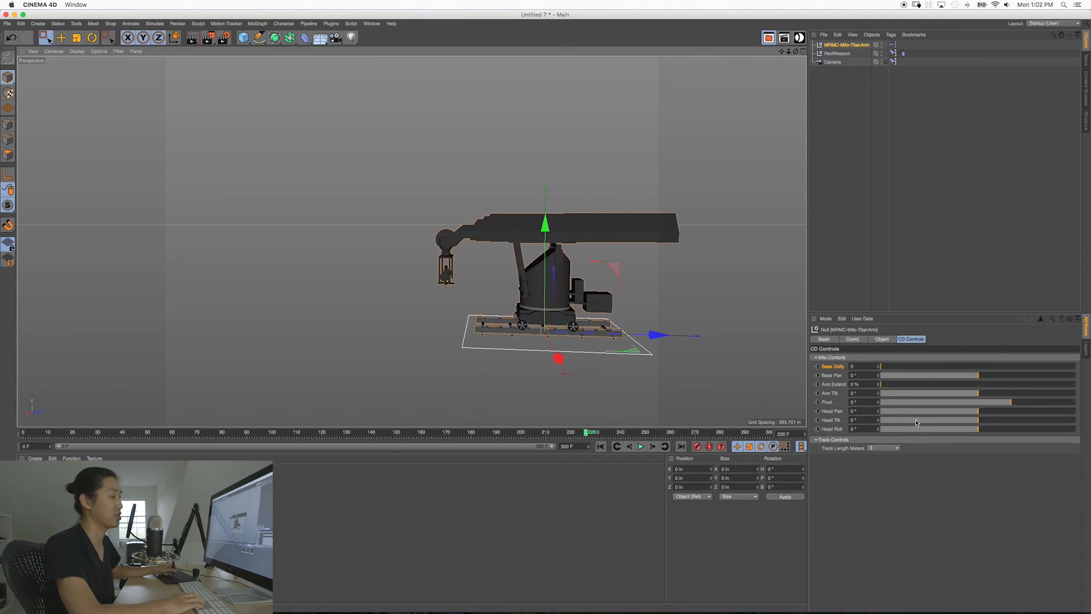
{"action": "left_click", "coordinate": [894, 448]}
{"action": "left_click", "coordinate": [884, 537]}
Step: Extend the Titan Arm fully by raising Arm Extend to 100%
{"action": "middle_click_drag", "start_coordinate": [518, 284], "coordinate": [566, 311], "text": "alt"}
{"action": "mouse_move", "coordinate": [566, 311]}
{"action": "right_mouse_down", "text": "alt"}
{"action": "mouse_move", "coordinate": [503, 295]}
{"action": "mouse_move", "coordinate": [554, 306]}
{"action": "right_mouse_up", "text": "alt"}
{"action": "left_click_drag", "start_coordinate": [554, 306], "coordinate": [595, 317], "text": "alt"}
{"action": "middle_click_drag", "start_coordinate": [594, 317], "coordinate": [565, 321], "text": "alt"}
{"action": "left_click_drag", "start_coordinate": [564, 321], "coordinate": [570, 294], "text": "alt"}
{"action": "middle_click_drag", "start_coordinate": [569, 294], "coordinate": [588, 287], "text": "alt"}
{"action": "left_click_drag", "start_coordinate": [885, 387], "coordinate": [1075, 387]}
{"action": "scroll", "coordinate": [524, 266], "scroll_direction": "up", "scroll_amount": 2}
{"action": "right_click_drag", "start_coordinate": [524, 265], "coordinate": [483, 280], "text": "alt"}
{"action": "left_click_drag", "start_coordinate": [560, 279], "coordinate": [518, 273], "text": "alt"}
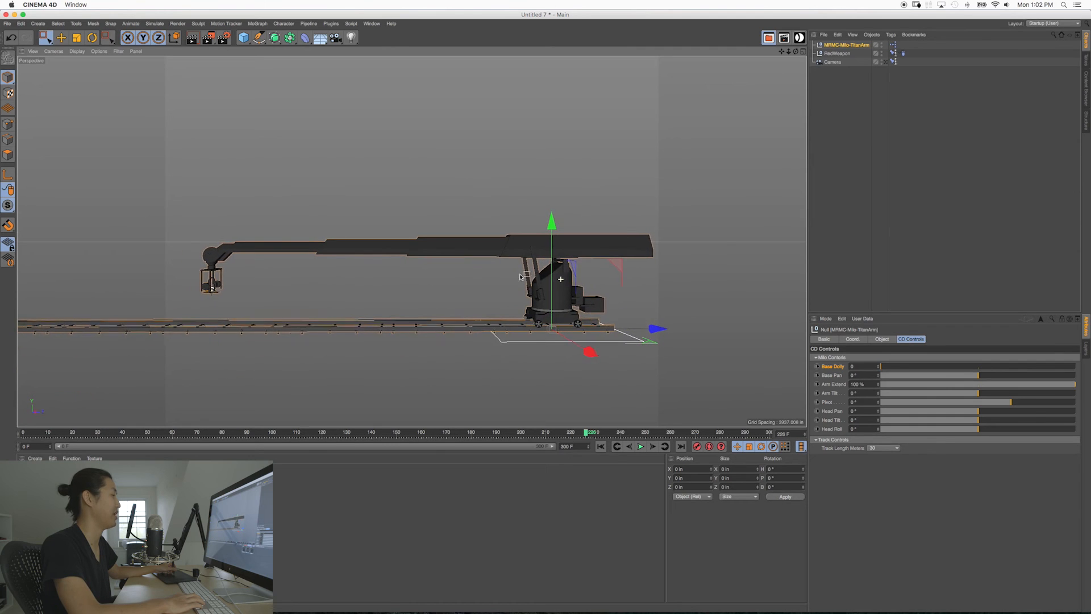
{"action": "left_click_drag", "start_coordinate": [1046, 388], "coordinate": [1014, 416]}
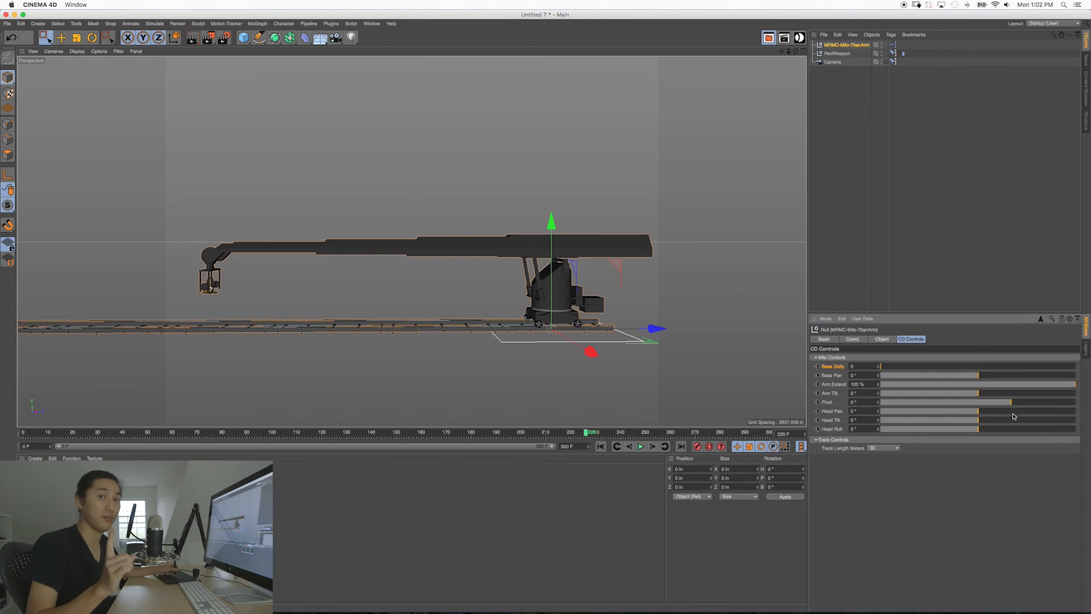
{"action": "left_click_drag", "start_coordinate": [992, 389], "coordinate": [1083, 397]}
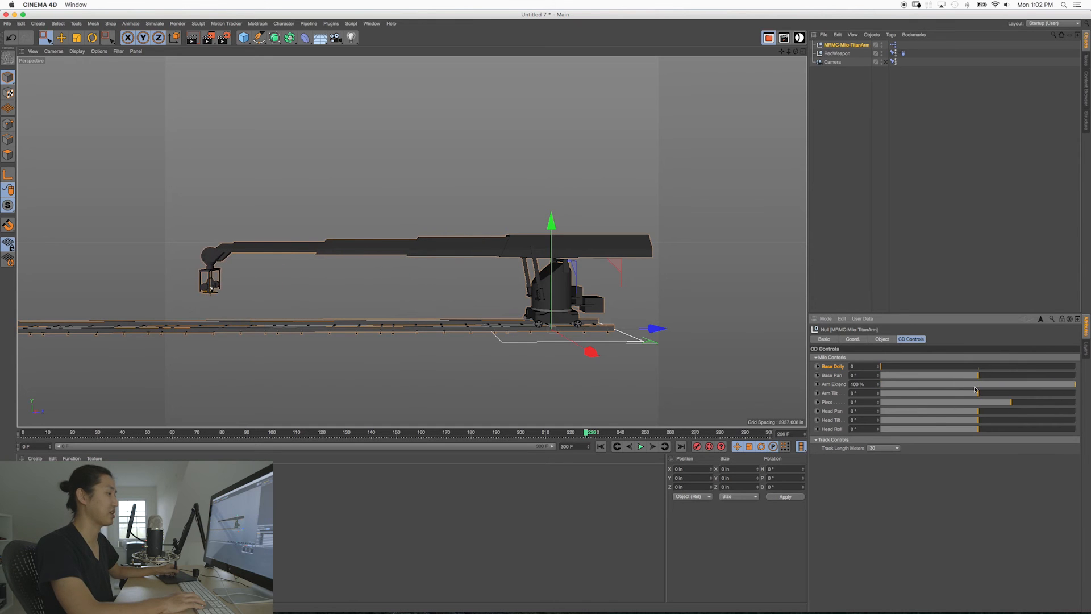
Step: Tilt the extended arm upward to -45° and set Pivot to 45° to level the camera head
{"action": "left_click_drag", "start_coordinate": [977, 394], "coordinate": [870, 393]}
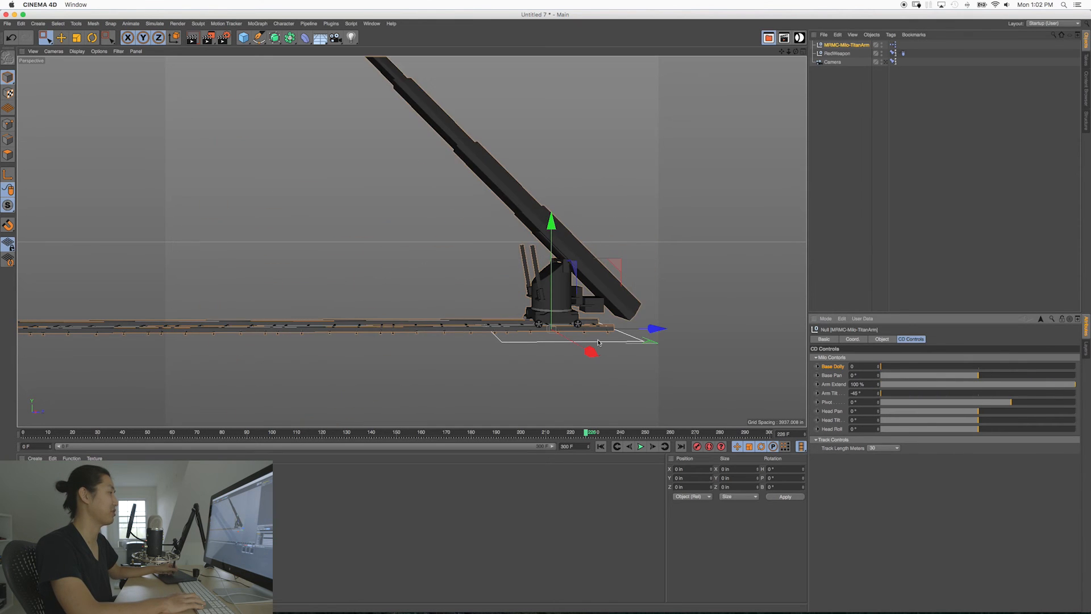
{"action": "middle_click_drag", "start_coordinate": [571, 286], "coordinate": [589, 309], "text": "alt"}
{"action": "right_click_drag", "start_coordinate": [590, 309], "coordinate": [596, 319], "text": "alt"}
{"action": "middle_click_drag", "start_coordinate": [596, 319], "coordinate": [598, 326], "text": "alt"}
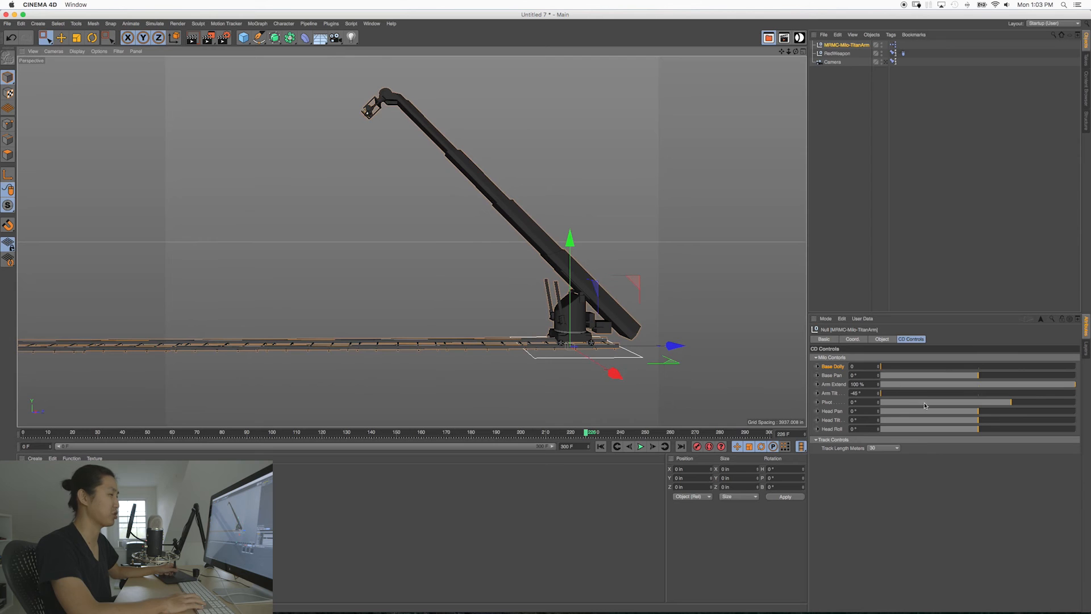
{"action": "double_click", "coordinate": [871, 403]}
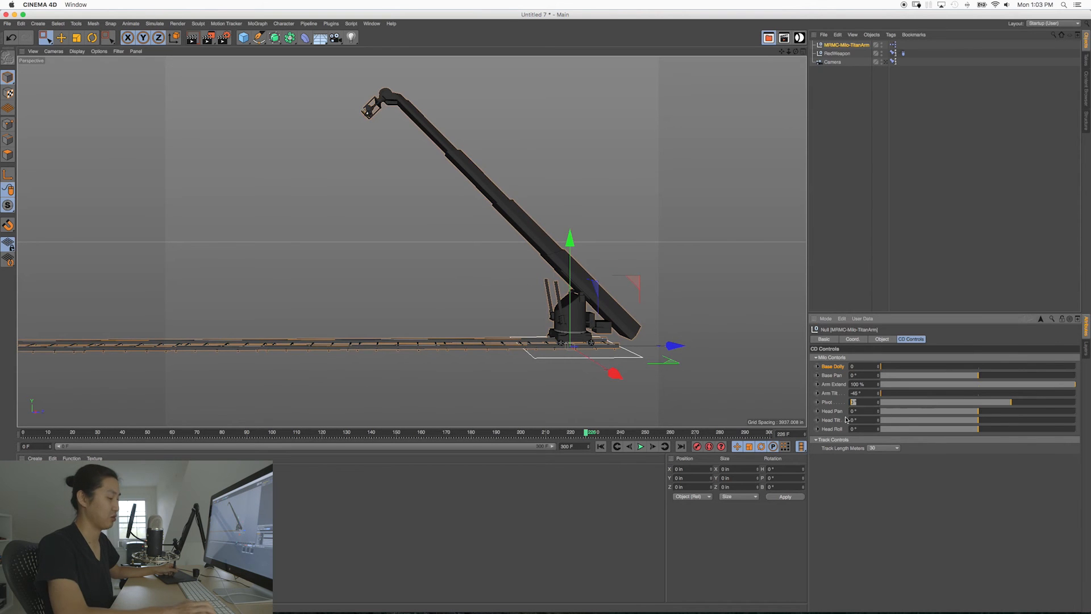
{"action": "mouse_move", "coordinate": [547, 271]}
{"action": "left_mouse_down", "text": "alt"}
{"action": "mouse_move", "coordinate": [568, 259]}
{"action": "mouse_move", "coordinate": [555, 255]}
{"action": "left_mouse_up", "text": "alt"}
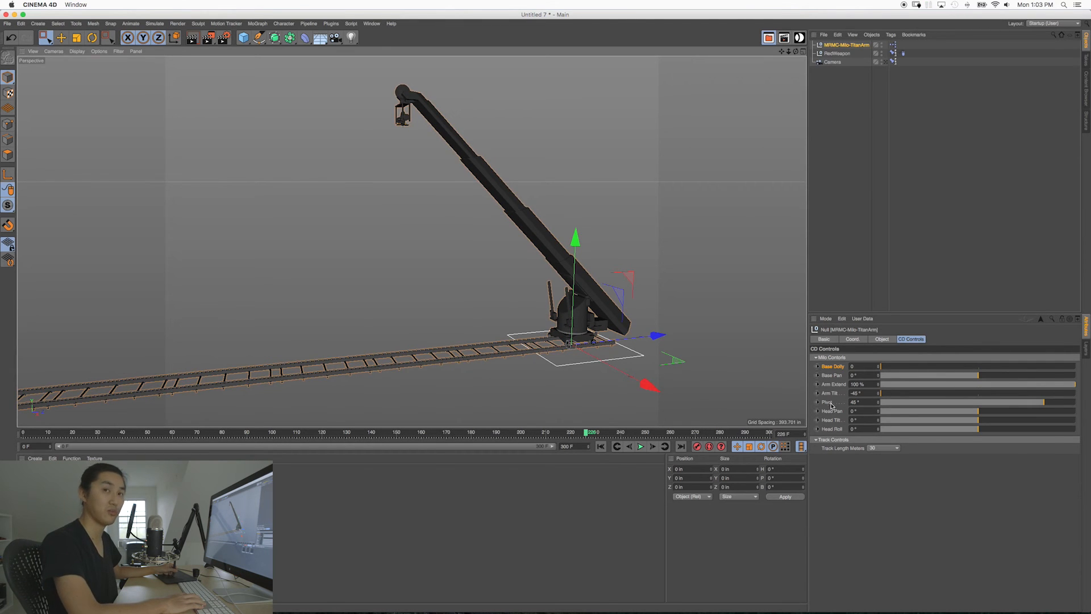
{"action": "left_click_drag", "start_coordinate": [586, 262], "coordinate": [569, 240], "text": "alt"}
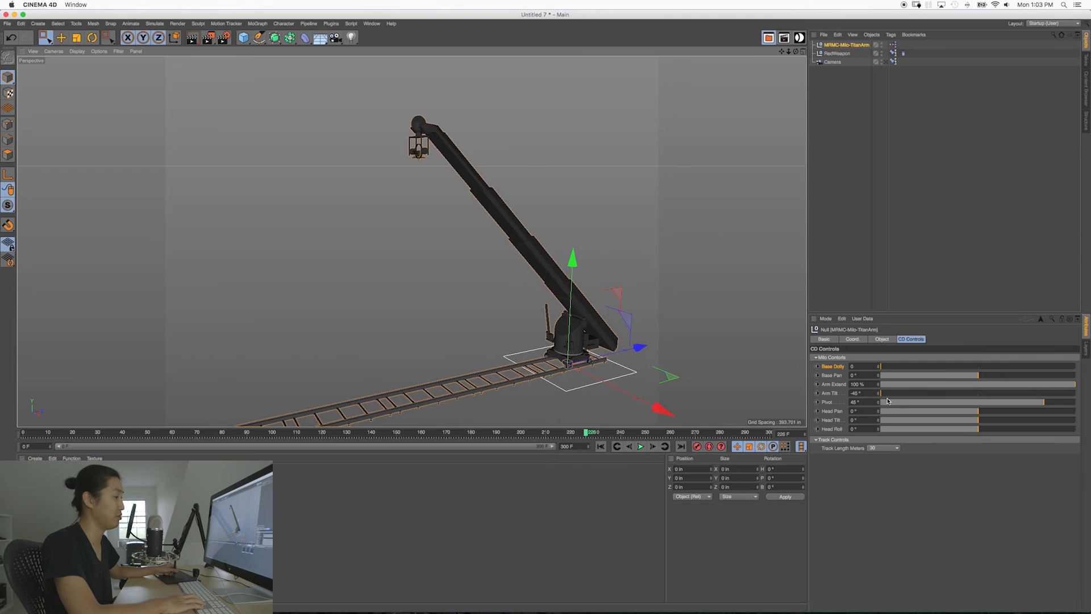
Step: Test the head's Pivot at 90° and return it to 45°
{"action": "left_click_drag", "start_coordinate": [1038, 405], "coordinate": [1081, 400]}
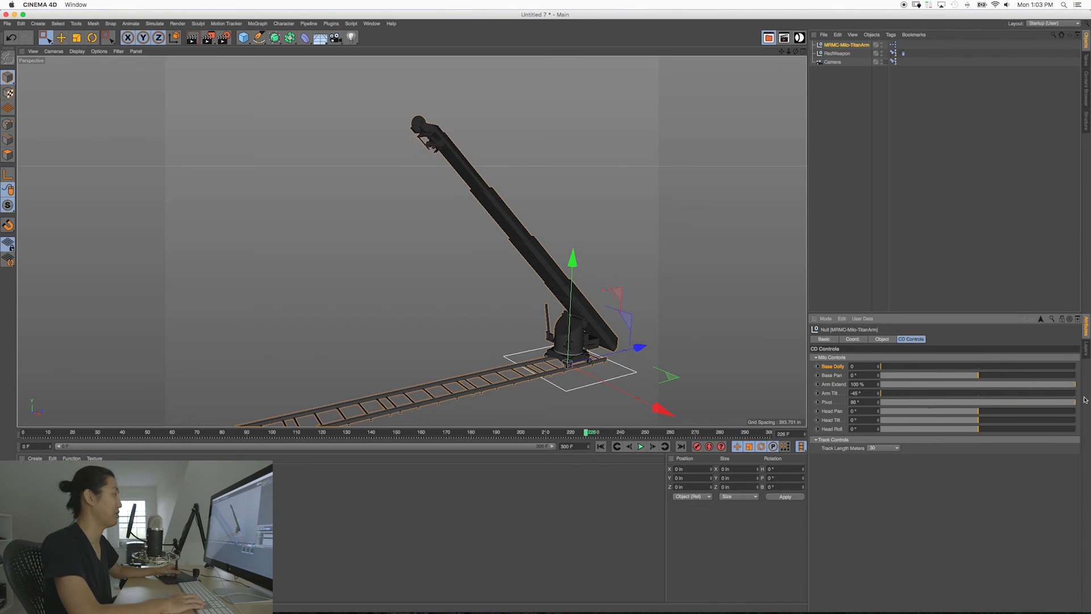
{"action": "left_click_drag", "start_coordinate": [915, 415], "coordinate": [925, 417]}
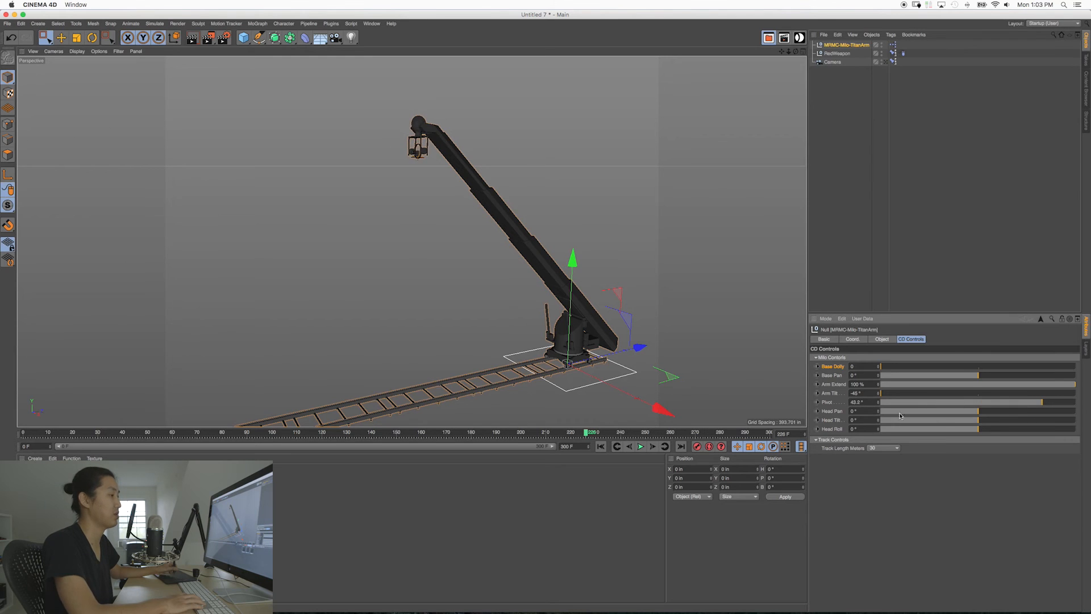
{"action": "left_click_drag", "start_coordinate": [646, 336], "coordinate": [518, 259], "text": "alt"}
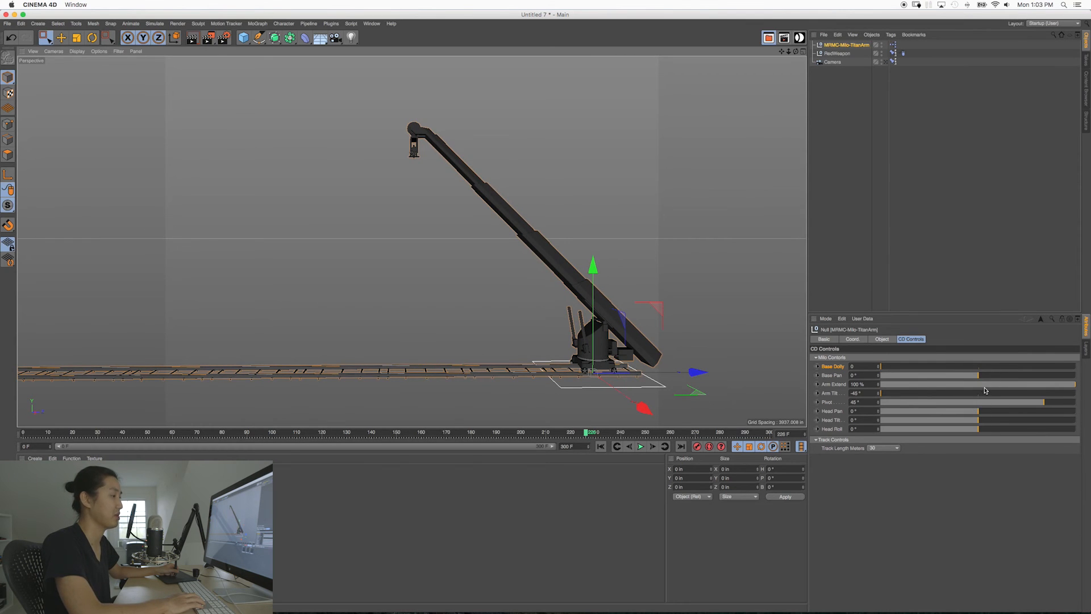
Step: Set Arm Tilt to -21° and compensate with a Pivot of 21° to keep the head level
{"action": "left_click_drag", "start_coordinate": [984, 397], "coordinate": [932, 398]}
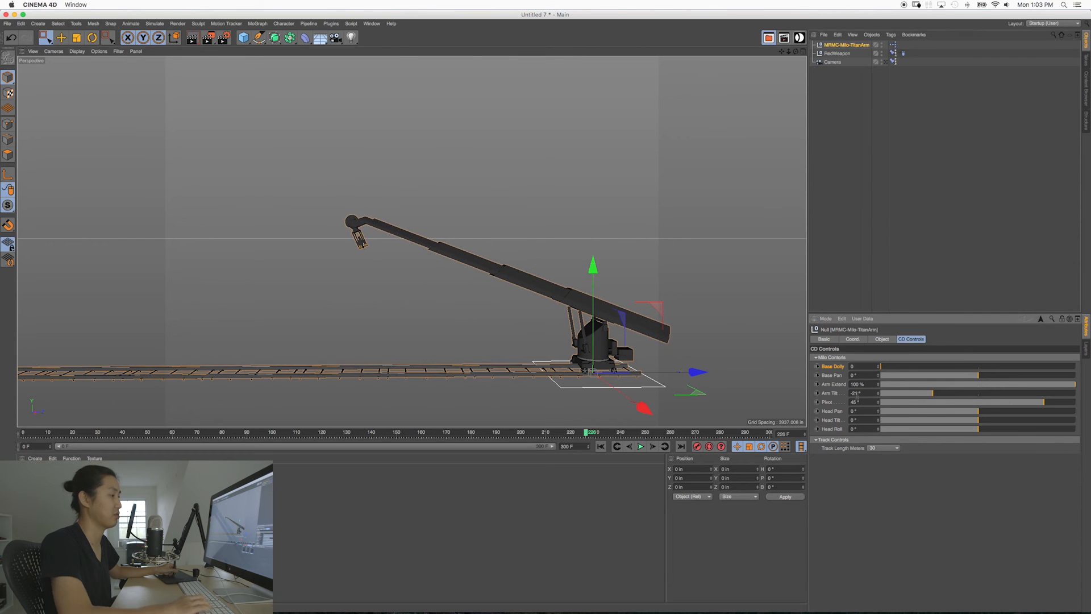
{"action": "middle_click_drag", "start_coordinate": [371, 249], "coordinate": [384, 263], "text": "alt"}
{"action": "left_click_drag", "start_coordinate": [370, 255], "coordinate": [419, 264], "text": "alt"}
{"action": "right_click_drag", "start_coordinate": [364, 253], "coordinate": [427, 251], "text": "alt"}
{"action": "left_click_drag", "start_coordinate": [418, 251], "coordinate": [467, 251], "text": "alt"}
{"action": "right_click_drag", "start_coordinate": [548, 259], "coordinate": [521, 258], "text": "alt"}
{"action": "middle_click_drag", "start_coordinate": [521, 258], "coordinate": [474, 238], "text": "alt"}
{"action": "left_click_drag", "start_coordinate": [473, 238], "coordinate": [492, 249], "text": "alt"}
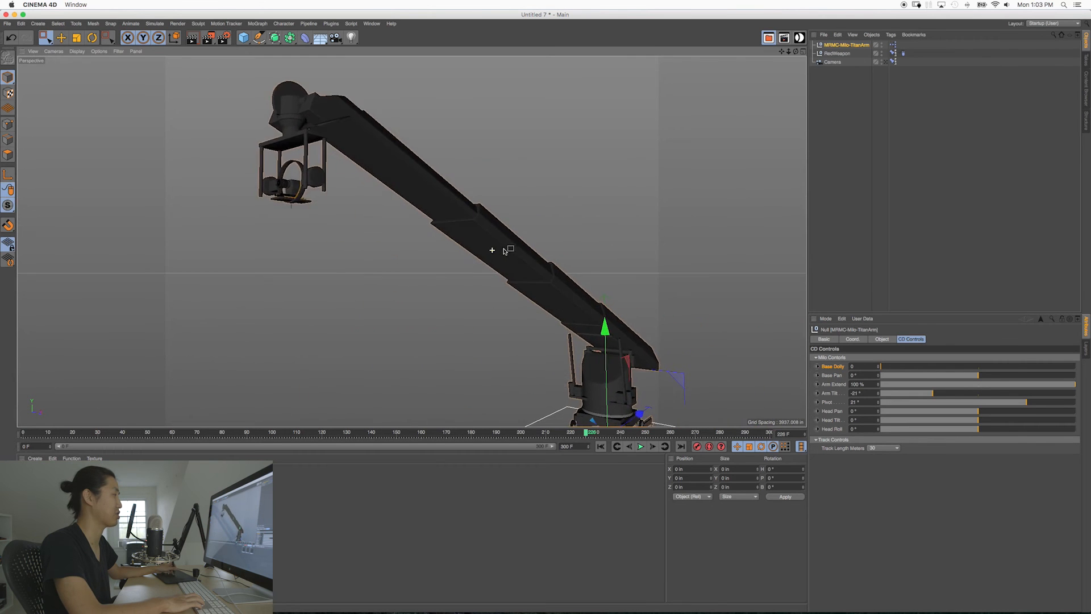
Step: Rotate the camera head to about 27° Head Pan, 19° Head Tilt and -38° Head Roll
{"action": "right_click_drag", "start_coordinate": [545, 270], "coordinate": [514, 268], "text": "alt"}
{"action": "mouse_move", "coordinate": [514, 268]}
{"action": "left_mouse_down", "text": "alt"}
{"action": "mouse_move", "coordinate": [528, 263]}
{"action": "mouse_move", "coordinate": [520, 256]}
{"action": "left_mouse_up", "text": "alt"}
{"action": "right_click_drag", "start_coordinate": [434, 227], "coordinate": [487, 218], "text": "alt"}
{"action": "middle_click_drag", "start_coordinate": [486, 217], "coordinate": [511, 236], "text": "alt"}
{"action": "left_click_drag", "start_coordinate": [511, 236], "coordinate": [567, 231], "text": "alt"}
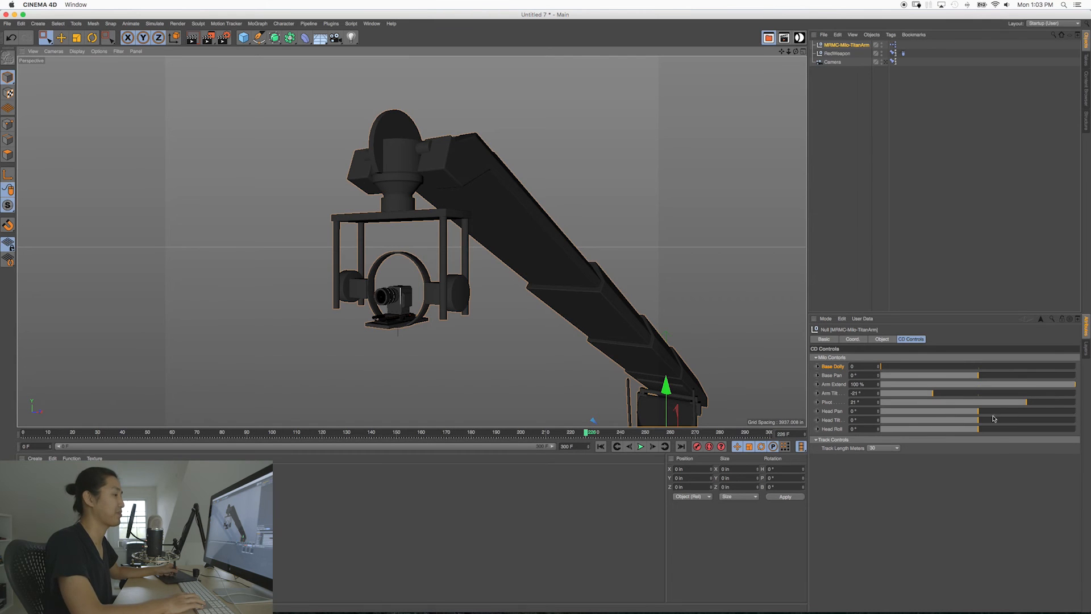
{"action": "left_click_drag", "start_coordinate": [976, 413], "coordinate": [983, 440]}
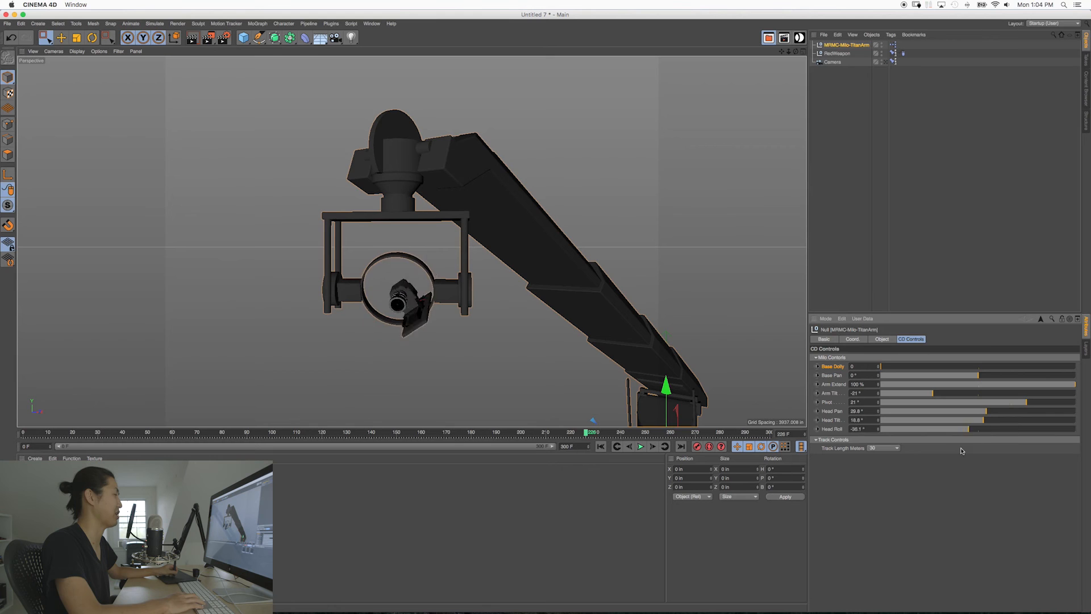
Step: Reset Head Roll, Head Tilt, Head Pan, Pivot, Arm Tilt and Arm Extend to 0
{"action": "type", "text": "0"}
{"action": "key", "text": "Return"}
{"action": "double_click", "coordinate": [856, 412]}
{"action": "type", "text": "0"}
{"action": "double_click", "coordinate": [856, 402]}
{"action": "type", "text": "0"}
{"action": "double_click", "coordinate": [856, 393]}
{"action": "type", "text": "0"}
{"action": "double_click", "coordinate": [857, 384]}
{"action": "type", "text": "0"}
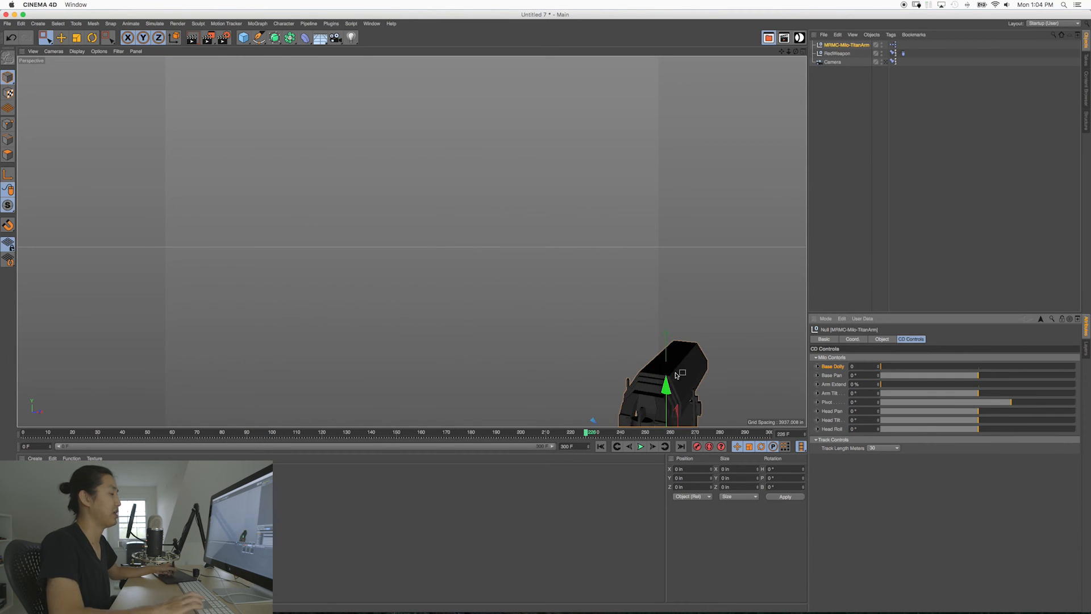
Step: Move the rig along the track to a Base Dolly of 720.6 and turn Base Pan to -102.7°
{"action": "middle_click_drag", "start_coordinate": [677, 387], "coordinate": [544, 270], "text": "alt"}
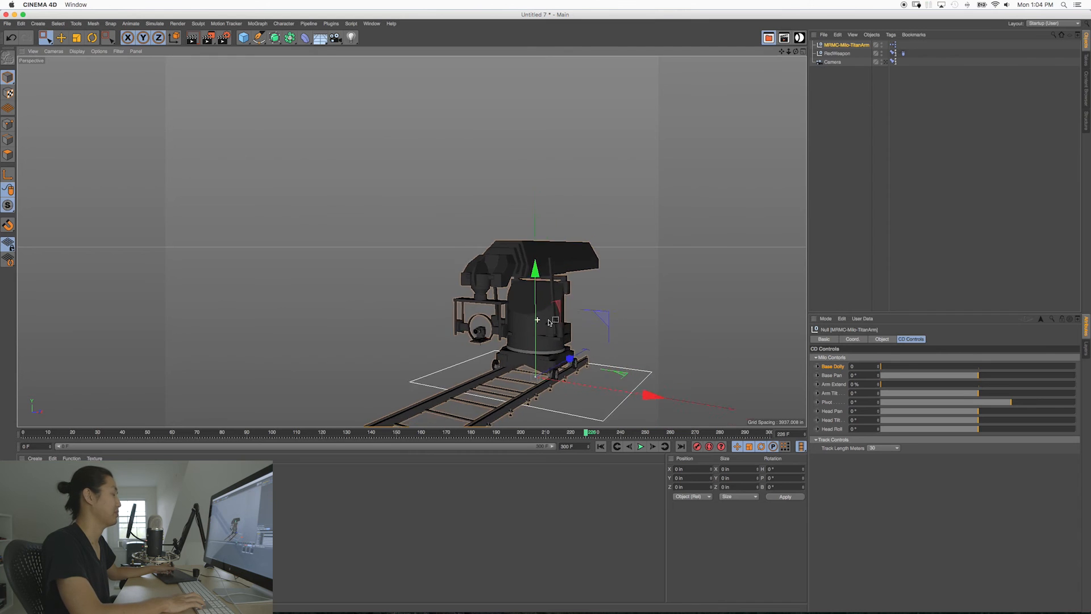
{"action": "right_click_drag", "start_coordinate": [544, 270], "coordinate": [574, 278], "text": "alt"}
{"action": "left_click_drag", "start_coordinate": [557, 280], "coordinate": [437, 283], "text": "alt"}
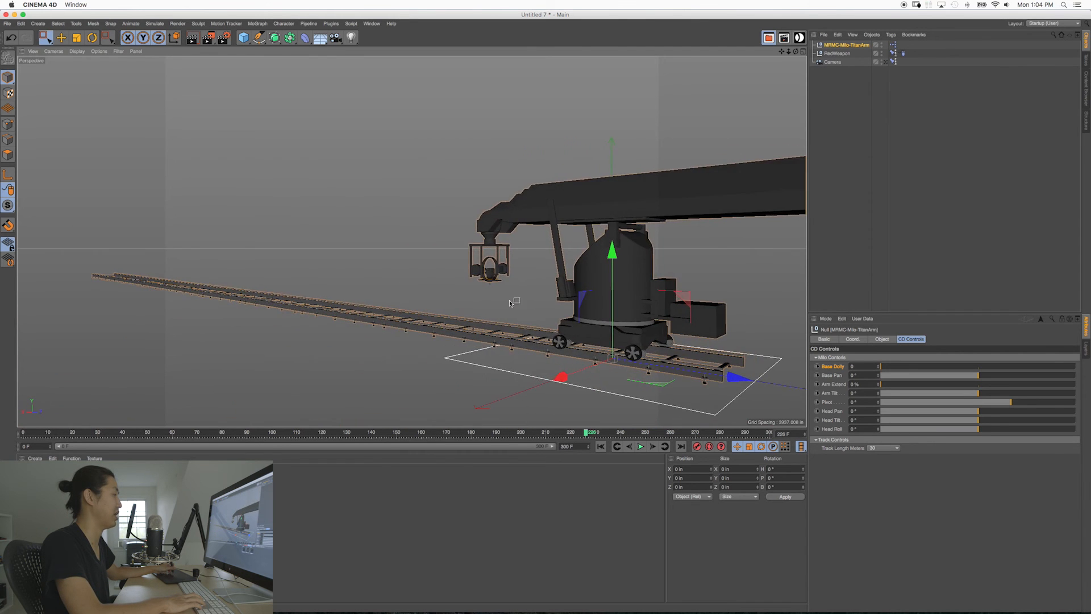
{"action": "right_click_drag", "start_coordinate": [513, 302], "coordinate": [411, 240], "text": "alt"}
{"action": "left_click_drag", "start_coordinate": [608, 312], "coordinate": [651, 336], "text": "alt"}
{"action": "left_click_drag", "start_coordinate": [890, 366], "coordinate": [878, 389]}
{"action": "left_click_drag", "start_coordinate": [1044, 389], "coordinate": [971, 386]}
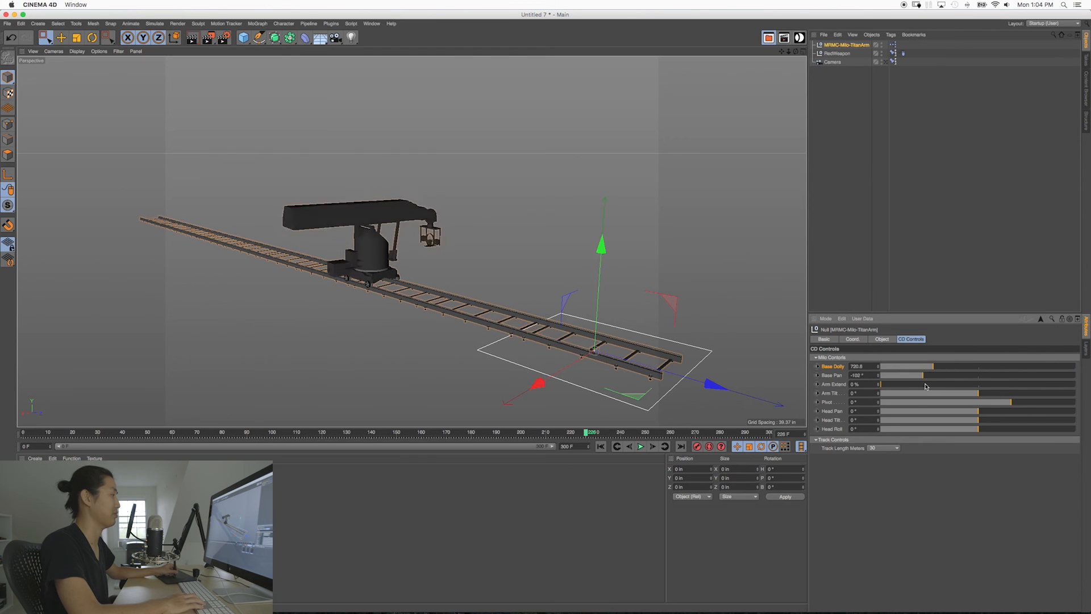
Step: Examine the repositioned Titan Arm rig and the full length of its track from several angles
{"action": "left_click_drag", "start_coordinate": [259, 307], "coordinate": [375, 290], "text": "alt"}
{"action": "right_click_drag", "start_coordinate": [375, 290], "coordinate": [496, 284], "text": "alt"}
{"action": "left_click_drag", "start_coordinate": [495, 285], "coordinate": [542, 296], "text": "alt"}
{"action": "right_click_drag", "start_coordinate": [542, 296], "coordinate": [470, 295], "text": "alt"}
{"action": "left_click_drag", "start_coordinate": [469, 295], "coordinate": [395, 279], "text": "alt"}
{"action": "right_click_drag", "start_coordinate": [540, 310], "coordinate": [441, 296], "text": "alt"}
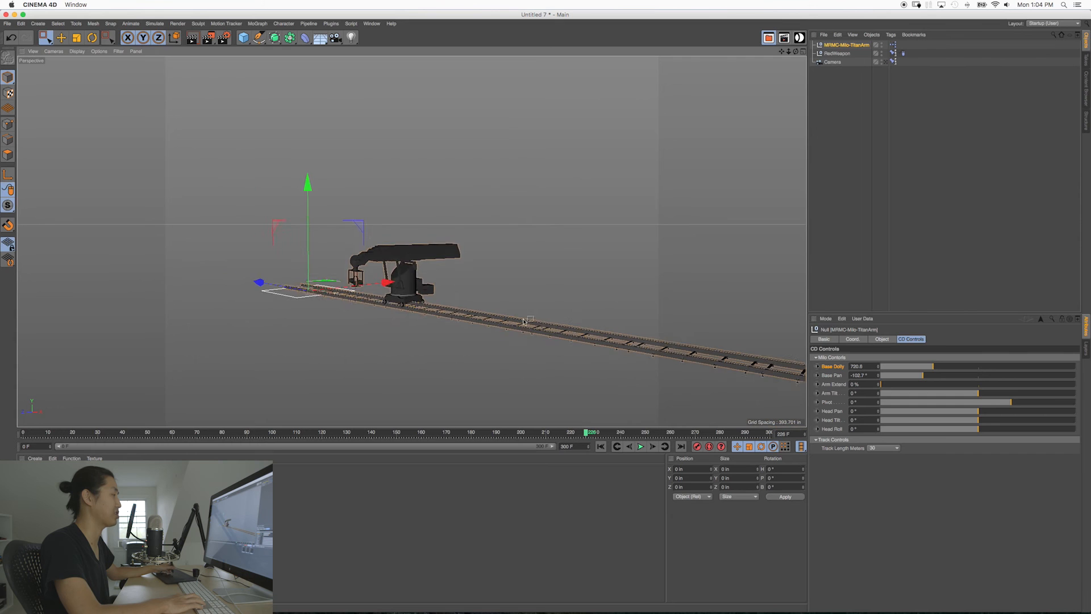
{"action": "middle_click_drag", "start_coordinate": [553, 321], "coordinate": [412, 290], "text": "alt"}
{"action": "right_click_drag", "start_coordinate": [486, 304], "coordinate": [437, 302], "text": "alt"}
{"action": "left_click_drag", "start_coordinate": [437, 302], "coordinate": [458, 313], "text": "alt"}
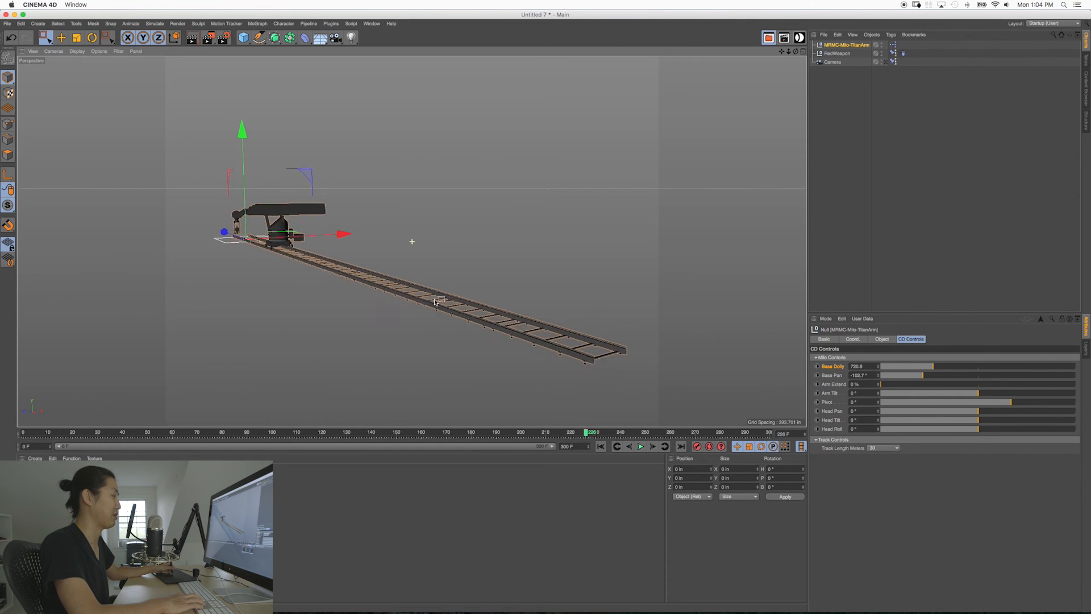